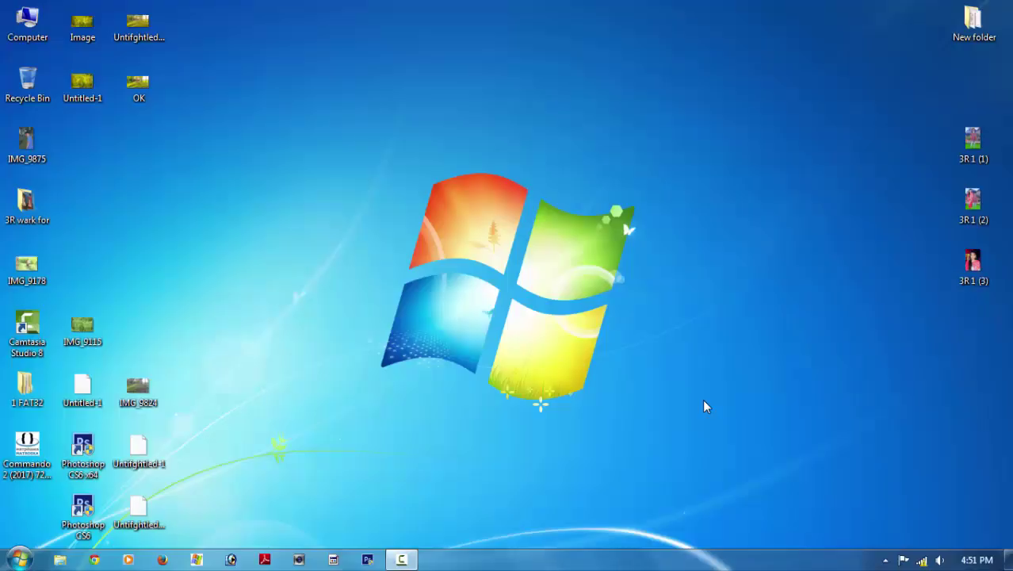
Refresh the Windows desktop twice and launch Photoshop CS6 from the taskbar.
{"action": "right_click", "coordinate": [508, 245]}
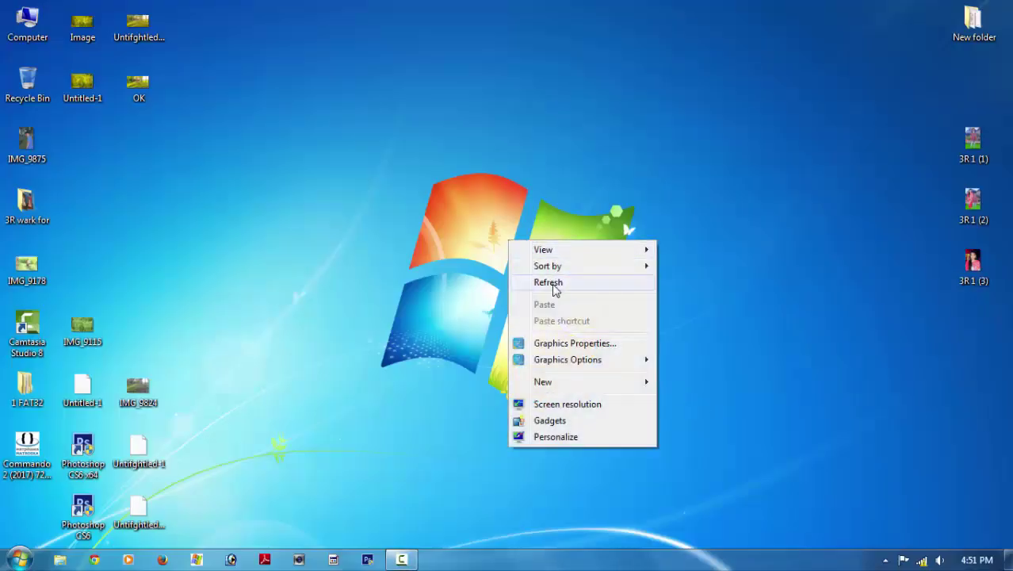
{"action": "left_click", "coordinate": [552, 283]}
{"action": "right_click", "coordinate": [502, 236]}
{"action": "left_click", "coordinate": [540, 272]}
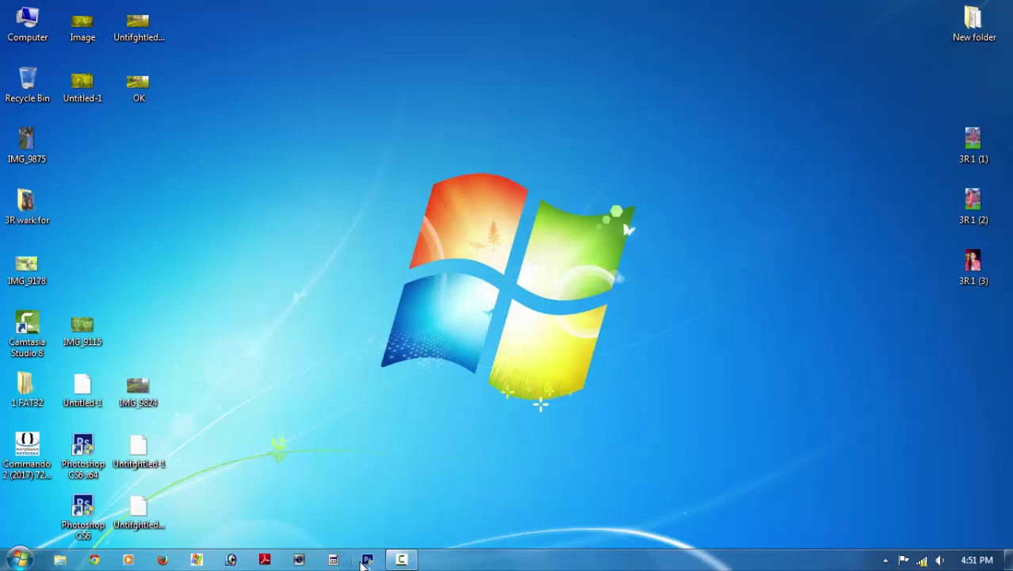
{"action": "left_click", "coordinate": [363, 560]}
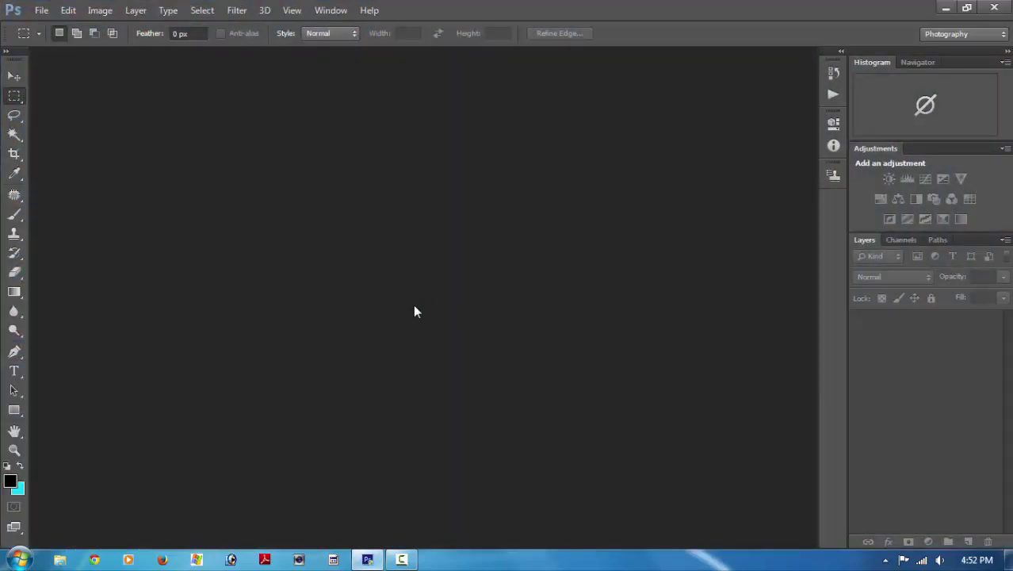
Open the photo IMG_9824 from the Desktop with Ctrl+O.
{"action": "key", "text": "ctrl+o"}
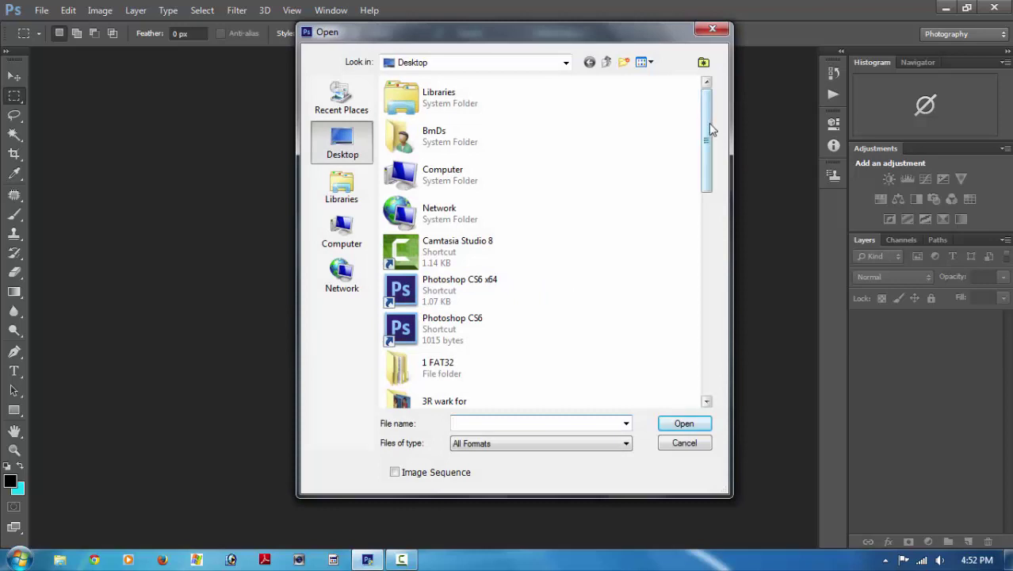
{"action": "mouse_move", "coordinate": [709, 123]}
{"action": "left_mouse_down"}
{"action": "mouse_move", "coordinate": [701, 345]}
{"action": "mouse_move", "coordinate": [705, 318]}
{"action": "left_mouse_up"}
{"action": "left_click", "coordinate": [442, 199]}
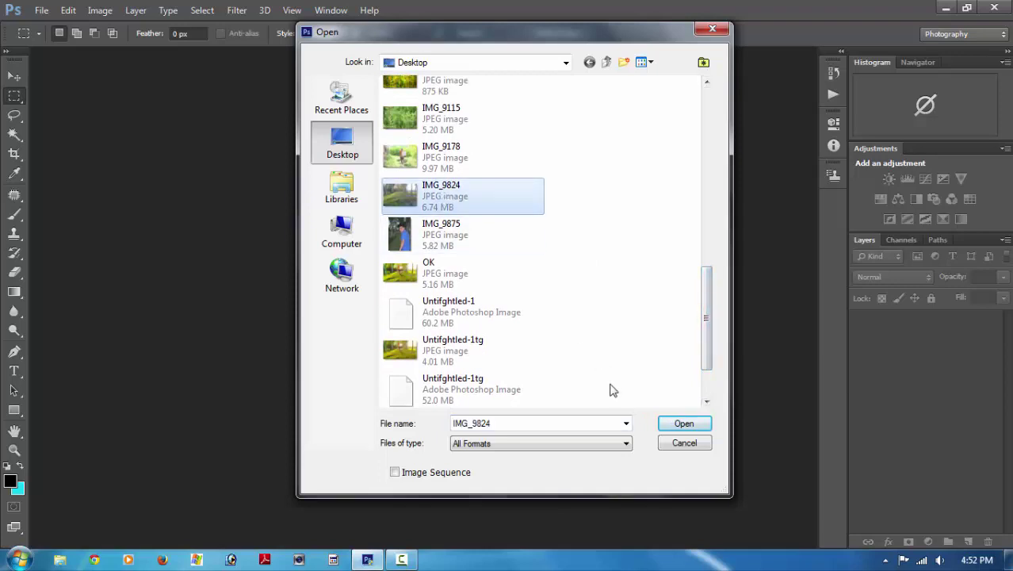
{"action": "left_click", "coordinate": [682, 423]}
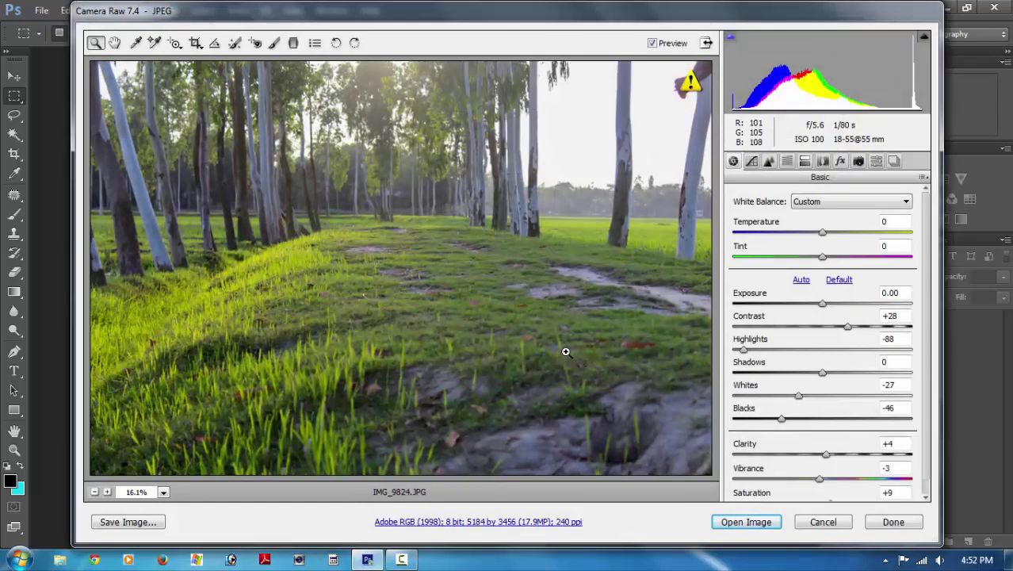
In Camera Raw, set Temperature +13, Whites -27 and Clarity +58, then open the image.
{"action": "left_click", "coordinate": [802, 281]}
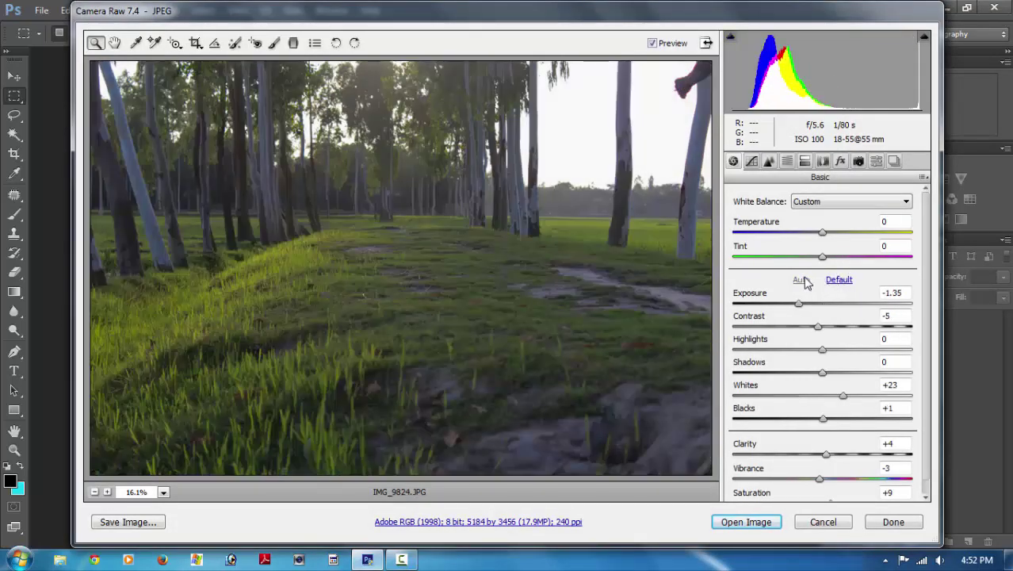
{"action": "left_click", "coordinate": [839, 280]}
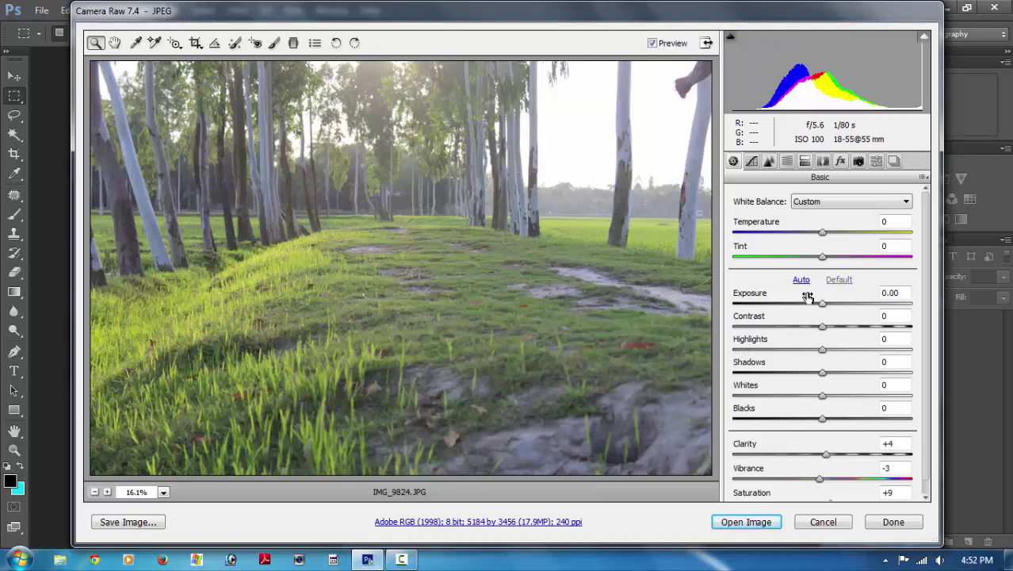
{"action": "mouse_move", "coordinate": [825, 233]}
{"action": "left_mouse_down"}
{"action": "mouse_move", "coordinate": [837, 233]}
{"action": "mouse_move", "coordinate": [807, 270]}
{"action": "mouse_move", "coordinate": [822, 273]}
{"action": "mouse_move", "coordinate": [807, 316]}
{"action": "mouse_move", "coordinate": [873, 334]}
{"action": "mouse_move", "coordinate": [811, 357]}
{"action": "mouse_move", "coordinate": [859, 350]}
{"action": "mouse_move", "coordinate": [846, 373]}
{"action": "mouse_move", "coordinate": [862, 373]}
{"action": "mouse_move", "coordinate": [847, 385]}
{"action": "left_mouse_up"}
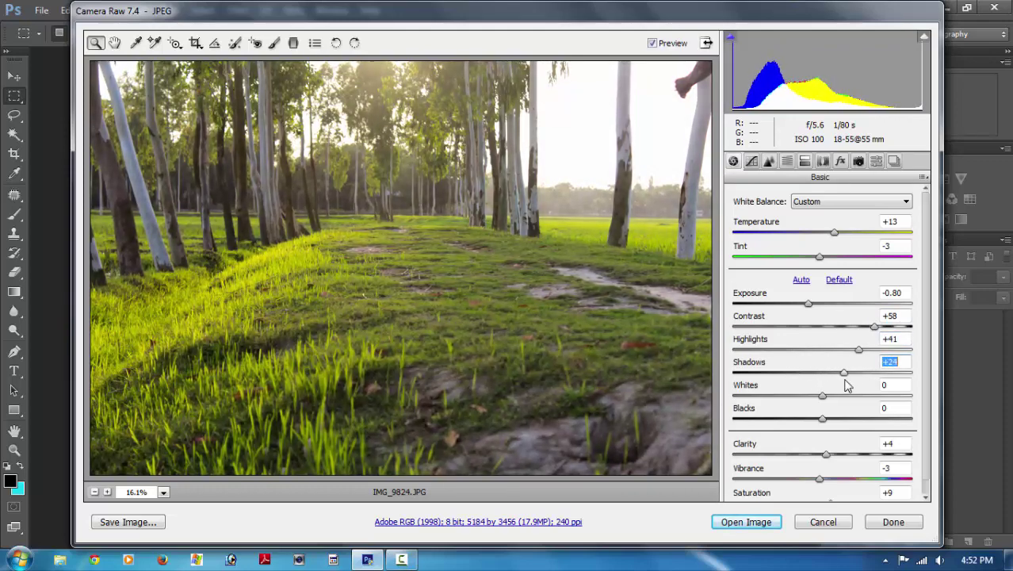
{"action": "mouse_move", "coordinate": [822, 400]}
{"action": "left_mouse_down"}
{"action": "mouse_move", "coordinate": [799, 402]}
{"action": "mouse_move", "coordinate": [822, 420]}
{"action": "mouse_move", "coordinate": [803, 420]}
{"action": "mouse_move", "coordinate": [859, 426]}
{"action": "mouse_move", "coordinate": [831, 423]}
{"action": "mouse_move", "coordinate": [848, 420]}
{"action": "left_mouse_up"}
{"action": "mouse_move", "coordinate": [827, 454]}
{"action": "left_mouse_down"}
{"action": "mouse_move", "coordinate": [875, 459]}
{"action": "mouse_move", "coordinate": [832, 468]}
{"action": "mouse_move", "coordinate": [844, 471]}
{"action": "mouse_move", "coordinate": [819, 489]}
{"action": "mouse_move", "coordinate": [854, 492]}
{"action": "left_mouse_up"}
{"action": "scroll", "coordinate": [926, 420], "scroll_direction": "down", "scroll_amount": 1}
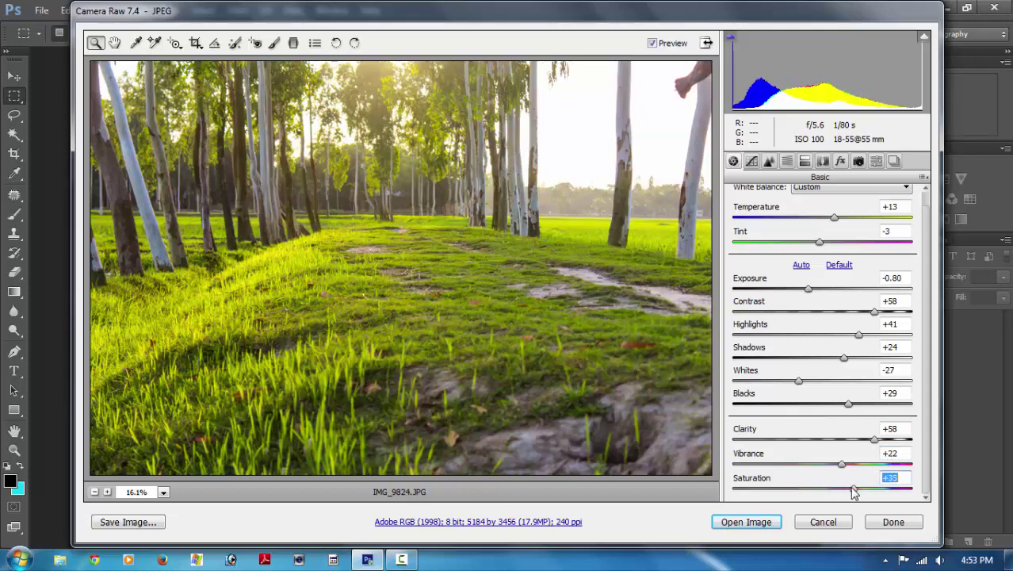
{"action": "left_click", "coordinate": [746, 526]}
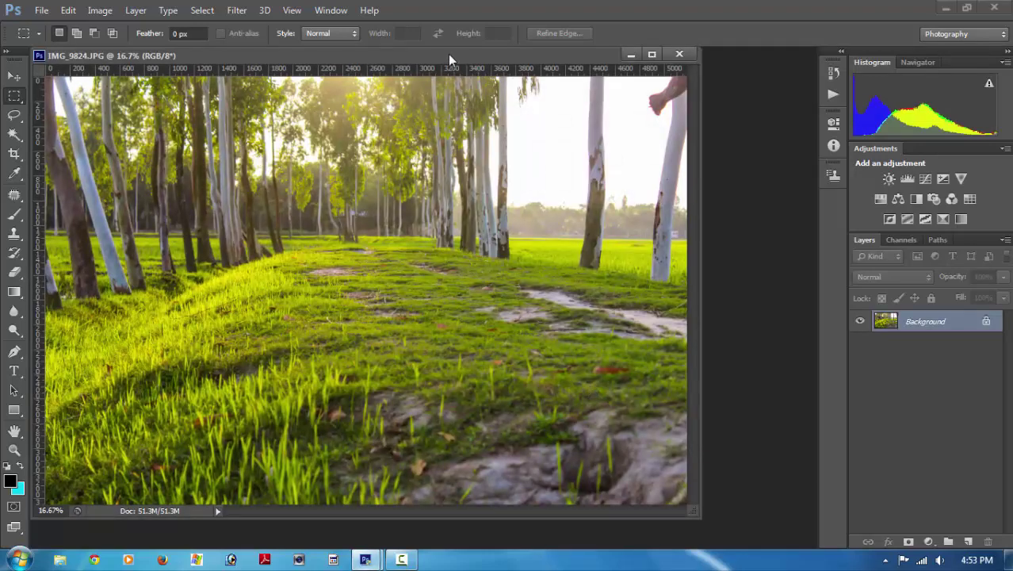
Create a new white Untitled-1 document, 1920 × 1280 pixels at 72 ppi.
{"action": "left_click_drag", "start_coordinate": [448, 54], "coordinate": [492, 69]}
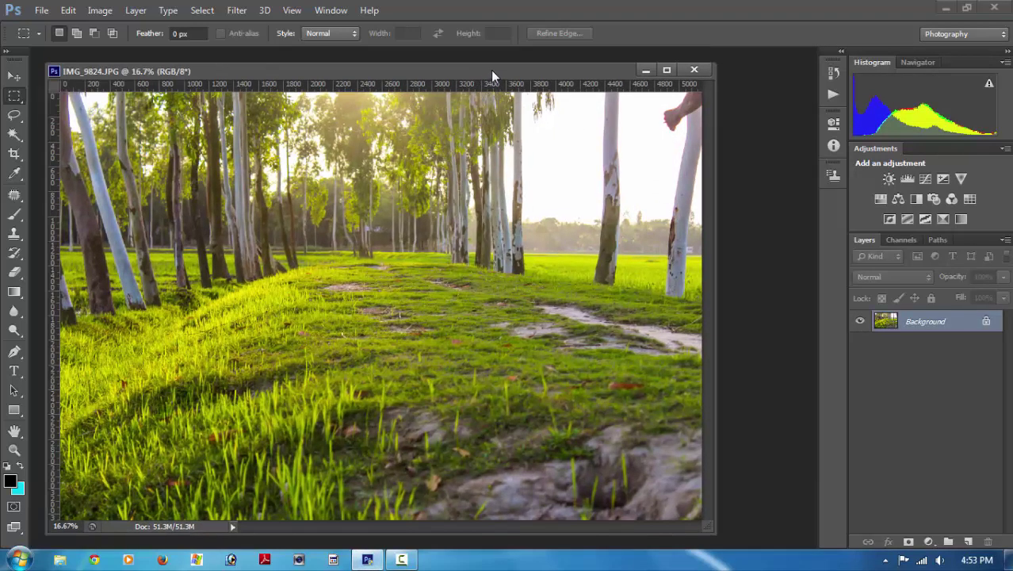
{"action": "left_click", "coordinate": [44, 11]}
{"action": "left_click", "coordinate": [62, 31]}
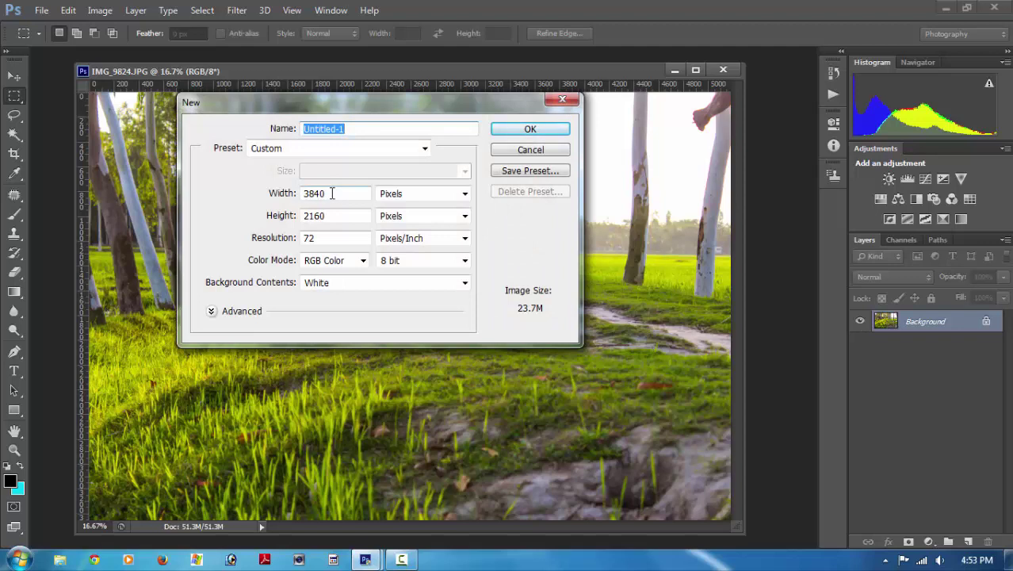
{"action": "left_click_drag", "start_coordinate": [332, 193], "coordinate": [279, 194]}
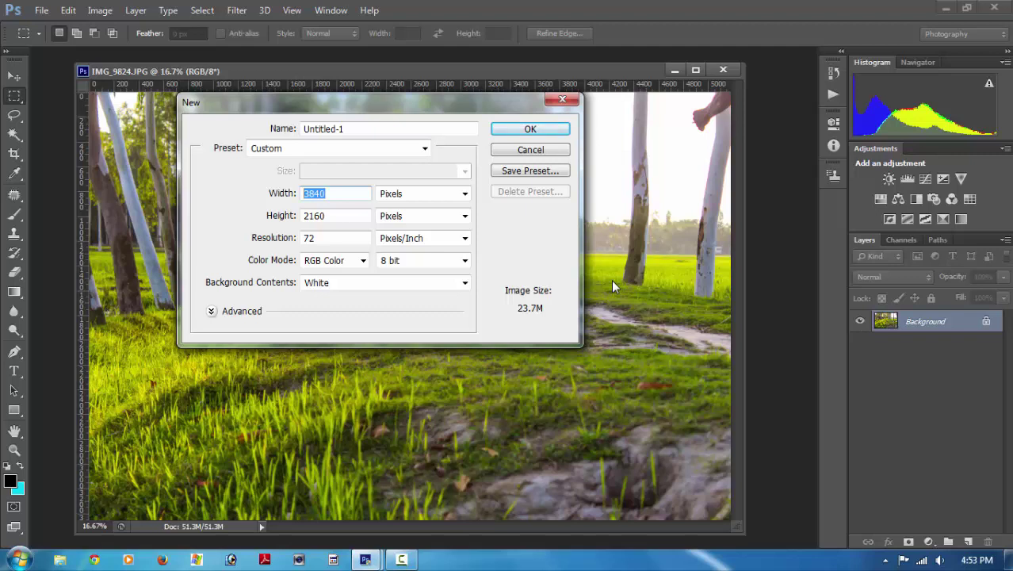
{"action": "type", "text": "1"}
{"action": "type", "text": "92"}
{"action": "type", "text": "0"}
{"action": "key", "text": "Tab"}
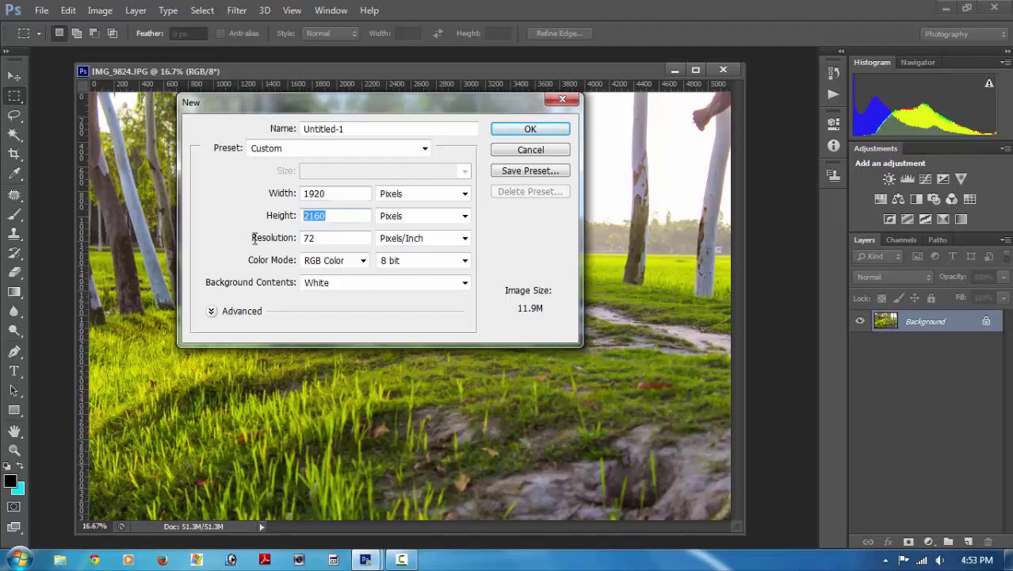
{"action": "type", "text": "128"}
{"action": "type", "text": "0"}
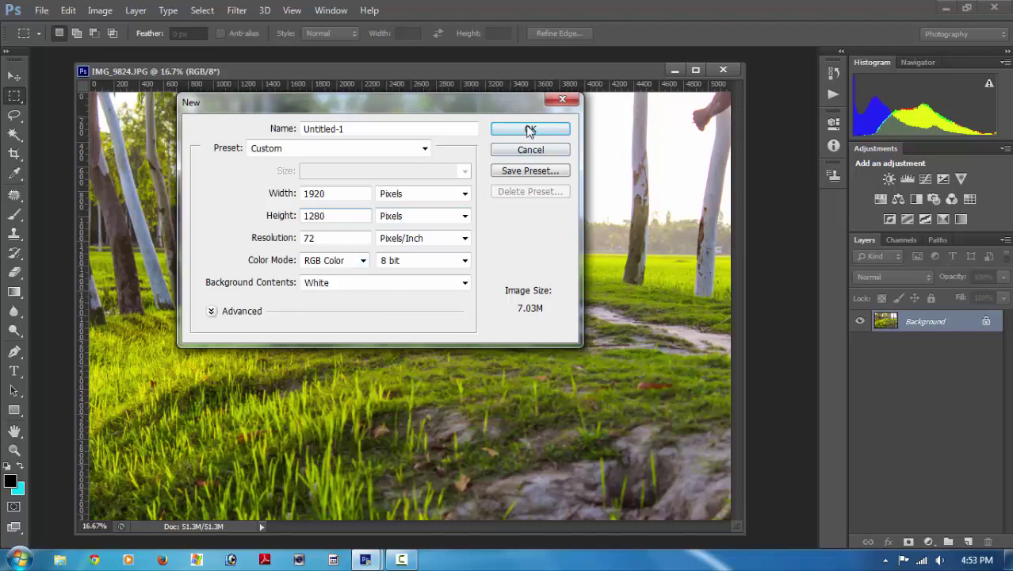
{"action": "left_click", "coordinate": [528, 128]}
{"action": "left_click_drag", "start_coordinate": [260, 74], "coordinate": [484, 50]}
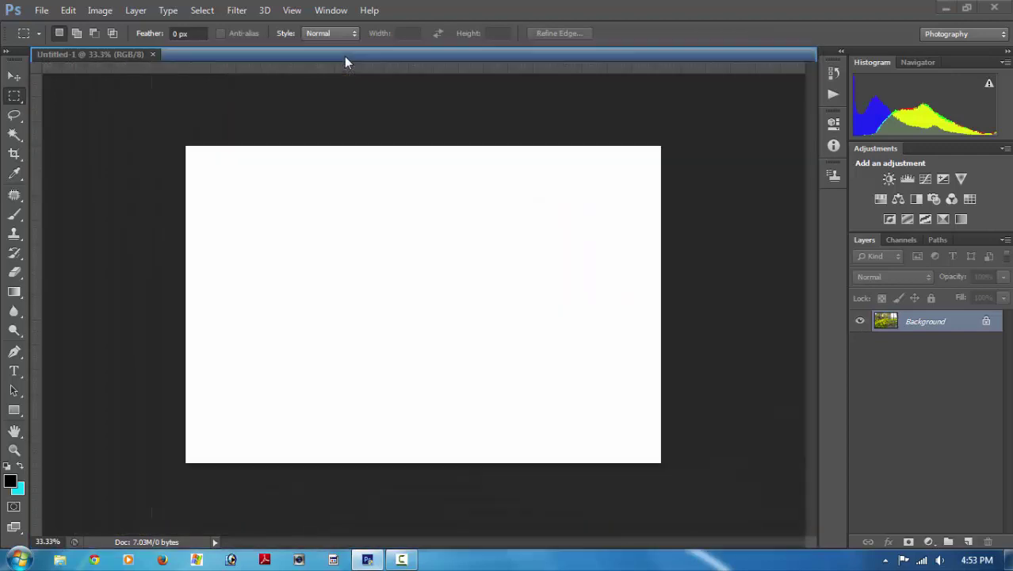
Dock the documents as tabs and drag the photo into Untitled-1 with the Move tool.
{"action": "left_click_drag", "start_coordinate": [305, 70], "coordinate": [344, 57]}
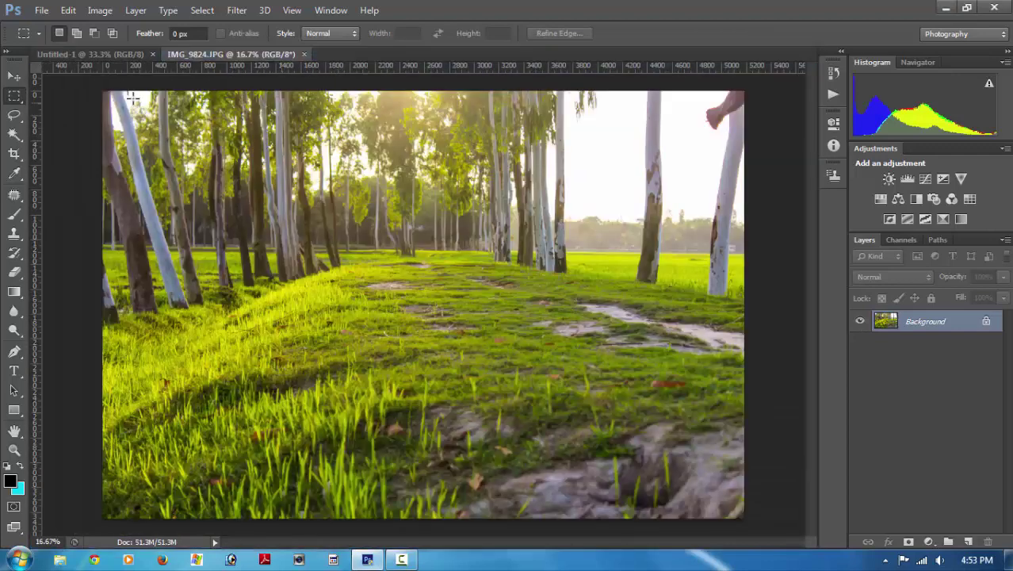
{"action": "left_click", "coordinate": [121, 55]}
{"action": "left_click", "coordinate": [222, 52]}
{"action": "left_click", "coordinate": [14, 76]}
{"action": "mouse_move", "coordinate": [246, 179]}
{"action": "left_mouse_down"}
{"action": "mouse_move", "coordinate": [269, 176]}
{"action": "mouse_move", "coordinate": [299, 223]}
{"action": "left_mouse_up"}
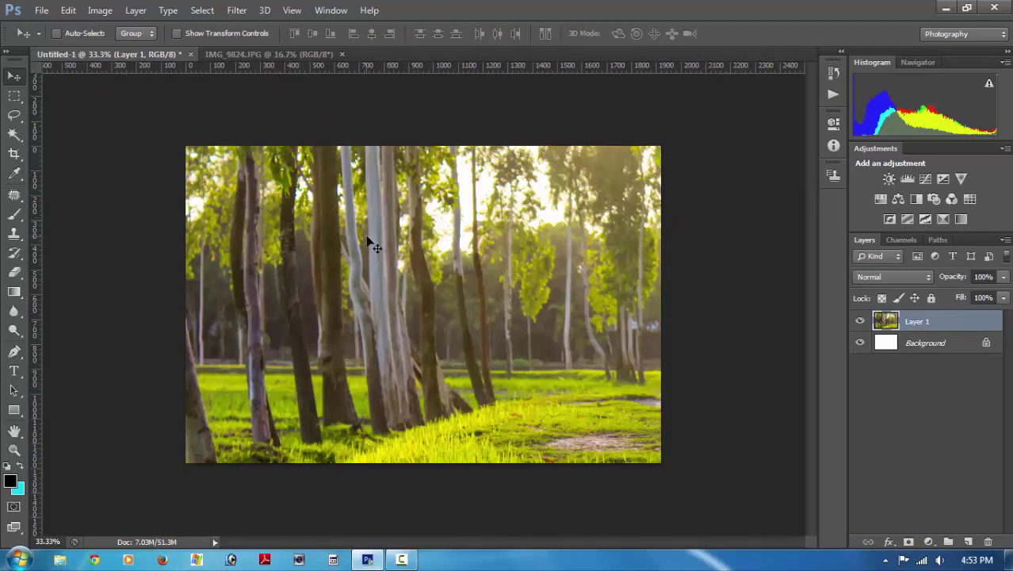
Free-transform the pasted photo layer down in size and fit the canvas in the window.
{"action": "key", "text": "ctrl+t"}
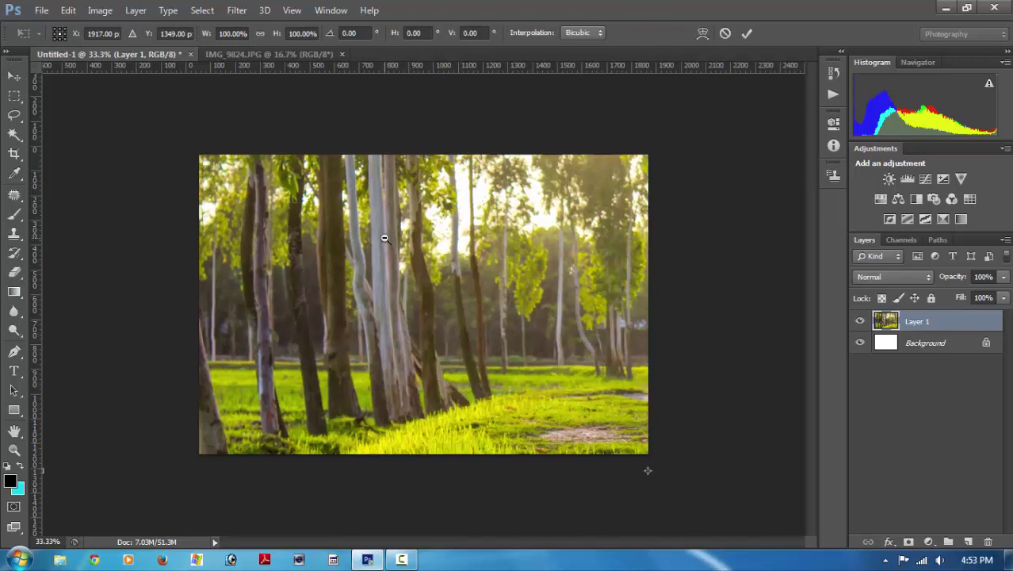
{"action": "left_click", "coordinate": [381, 236], "text": "ctrl+alt"}
{"action": "mouse_move", "coordinate": [221, 178]}
{"action": "left_mouse_down"}
{"action": "mouse_move", "coordinate": [381, 283]}
{"action": "mouse_move", "coordinate": [334, 251]}
{"action": "mouse_move", "coordinate": [379, 298]}
{"action": "mouse_move", "coordinate": [378, 277]}
{"action": "left_mouse_up"}
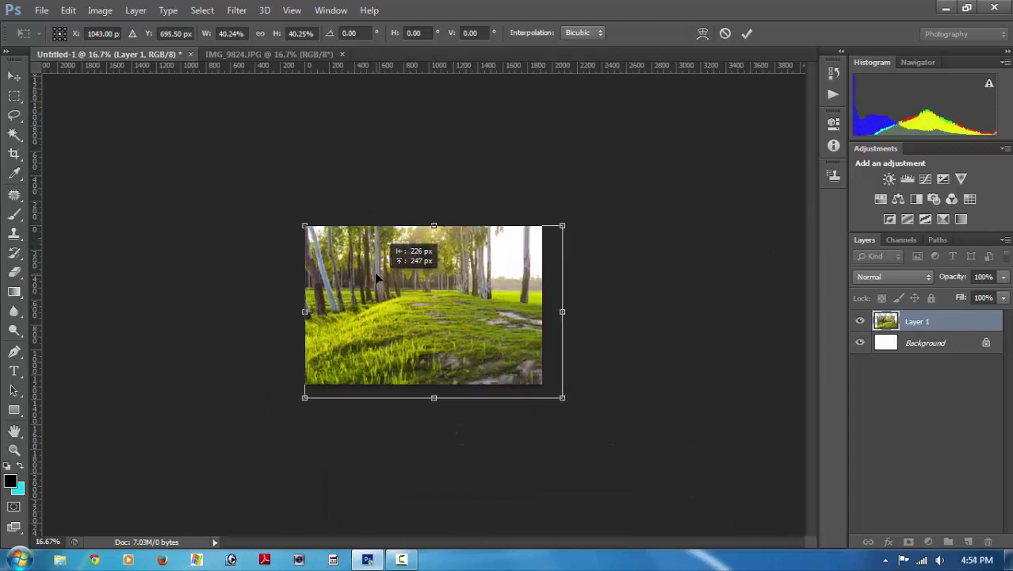
{"action": "mouse_move", "coordinate": [306, 227]}
{"action": "left_mouse_down"}
{"action": "mouse_move", "coordinate": [331, 238]}
{"action": "mouse_move", "coordinate": [305, 227]}
{"action": "left_mouse_up"}
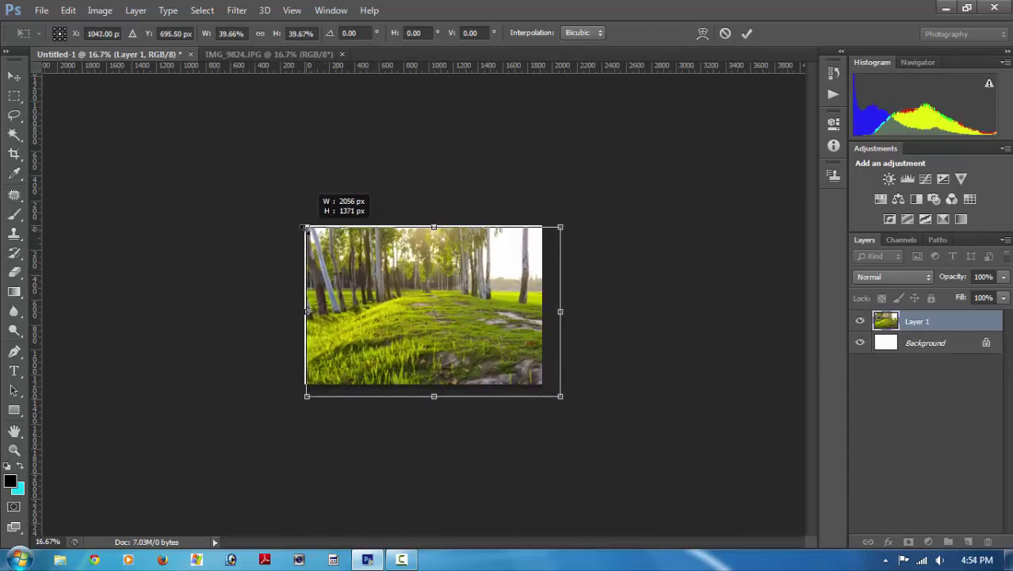
{"action": "double_click", "coordinate": [441, 295]}
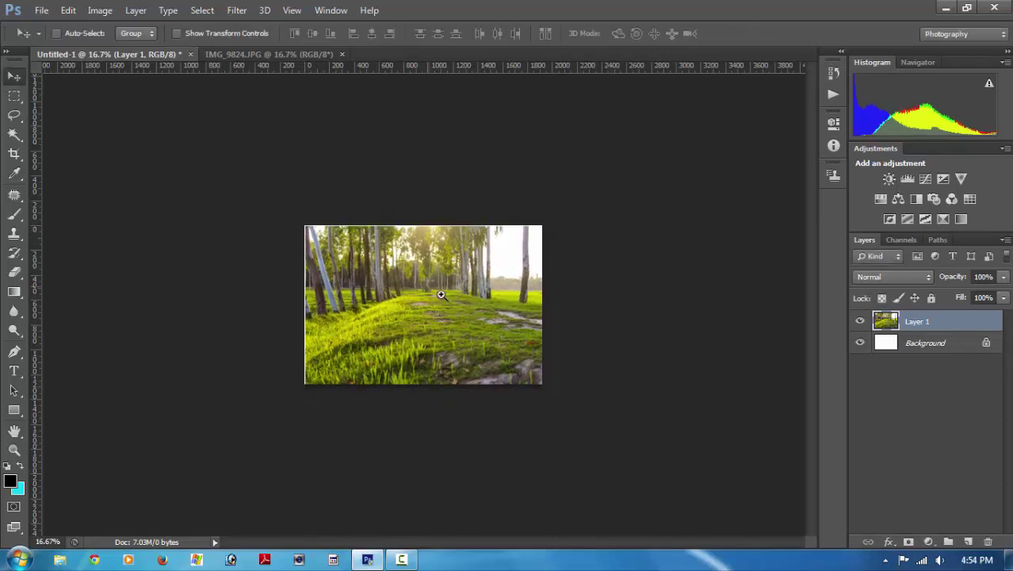
{"action": "right_click", "coordinate": [460, 296]}
{"action": "left_click", "coordinate": [471, 306]}
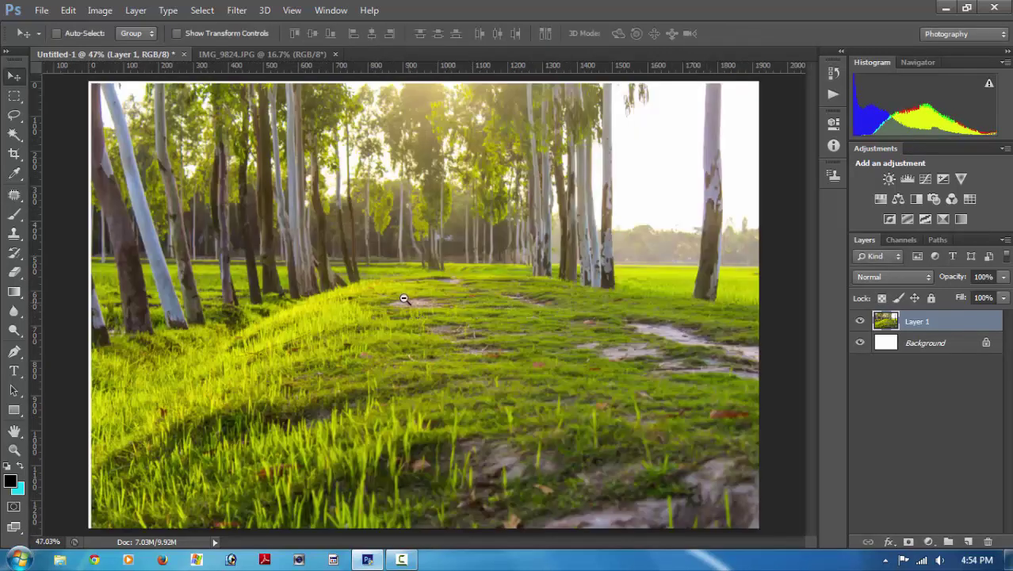
{"action": "left_click", "coordinate": [405, 298], "text": "alt"}
Enlarge the photo to about 101% to fill the canvas and merge it into the Background.
{"action": "key", "text": "ctrl+t"}
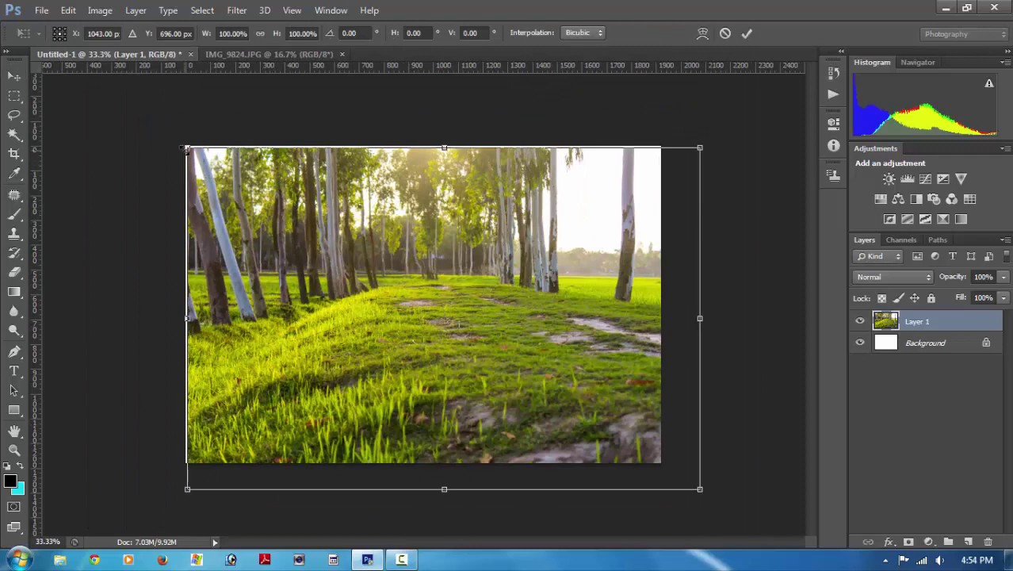
{"action": "left_click_drag", "start_coordinate": [186, 148], "coordinate": [184, 145]}
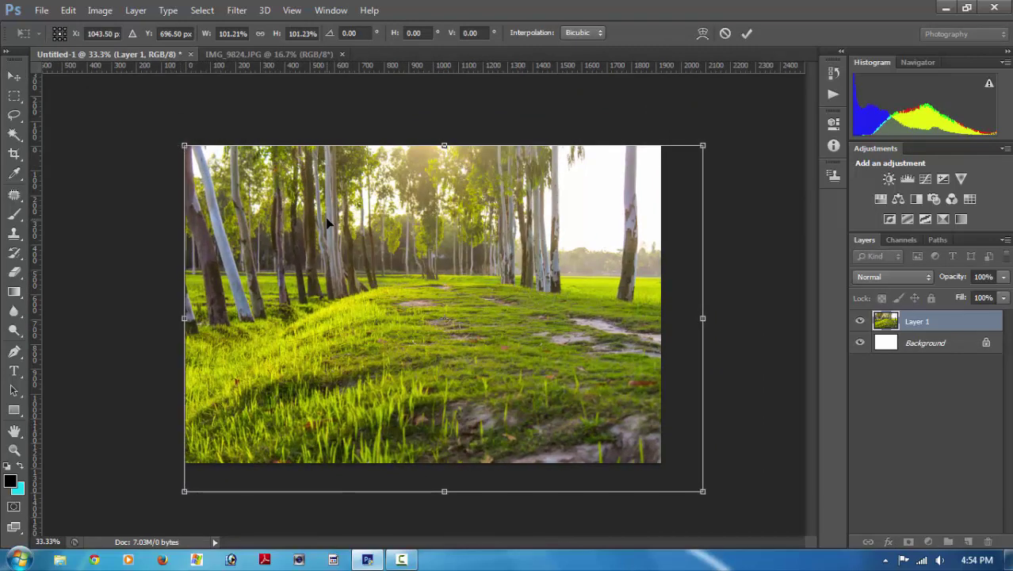
{"action": "key", "text": "Return"}
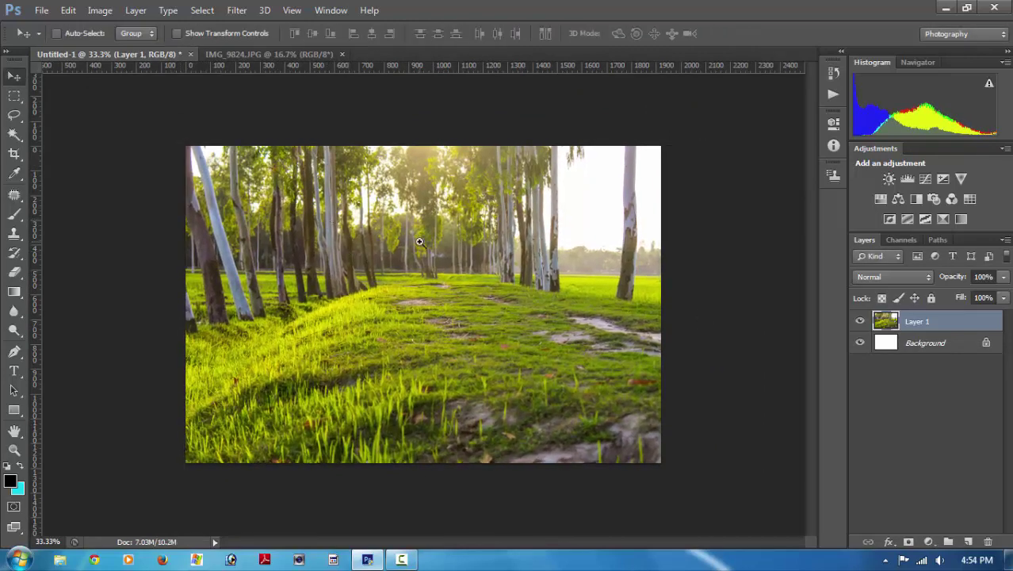
{"action": "left_click", "coordinate": [420, 243], "text": "ctrl"}
{"action": "left_click", "coordinate": [523, 270], "text": "ctrl"}
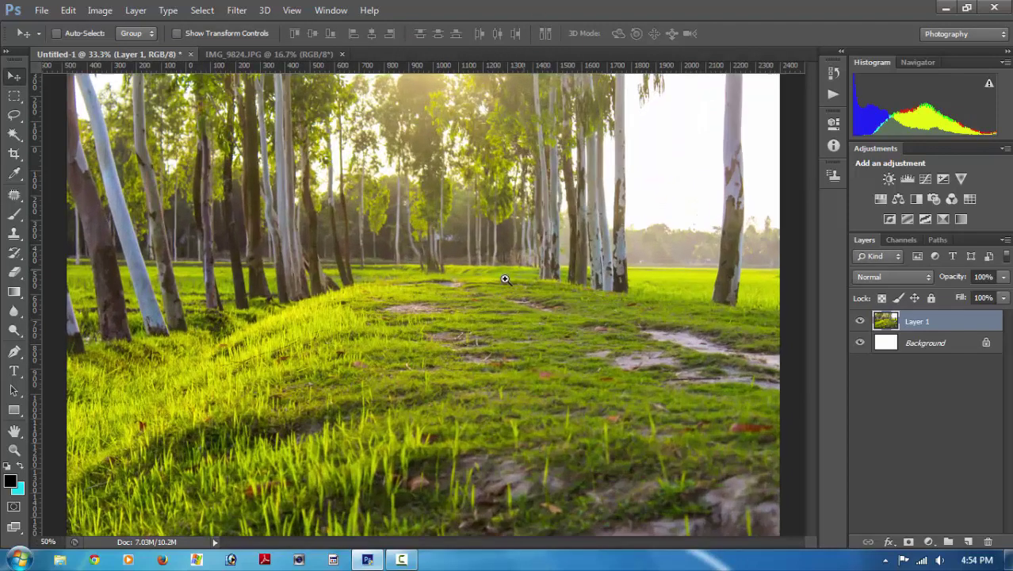
{"action": "left_click", "coordinate": [504, 277], "text": "ctrl+alt"}
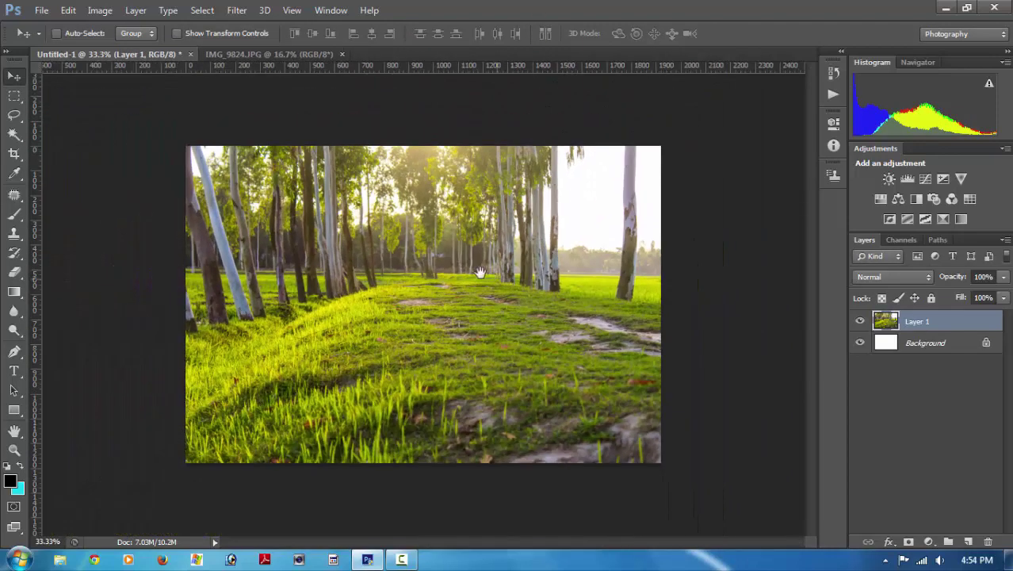
{"action": "right_click", "coordinate": [925, 325]}
{"action": "left_click", "coordinate": [674, 407]}
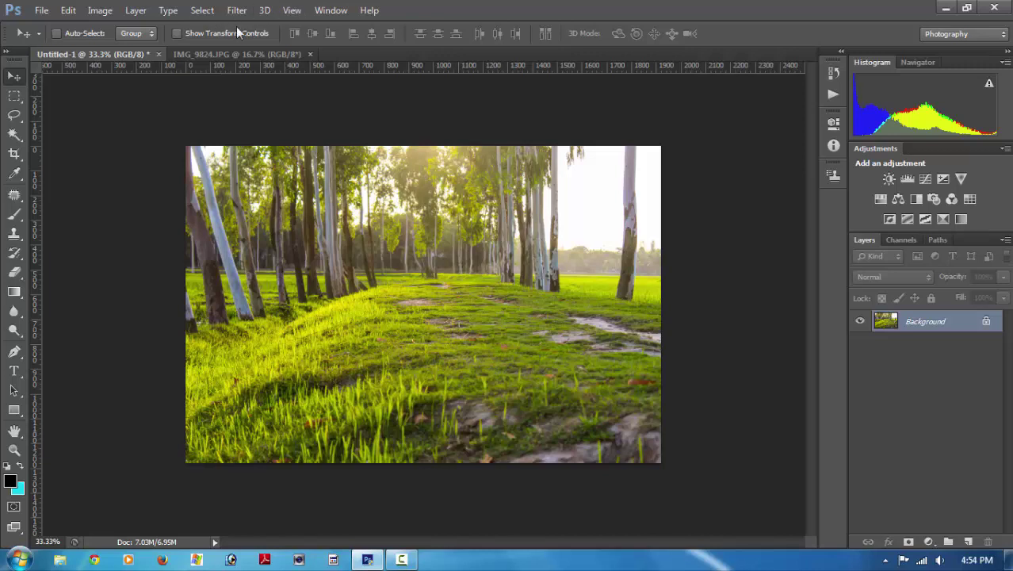
Content-Aware Fill the muddy patch in the lower-right corner with grass.
{"action": "left_click", "coordinate": [15, 96]}
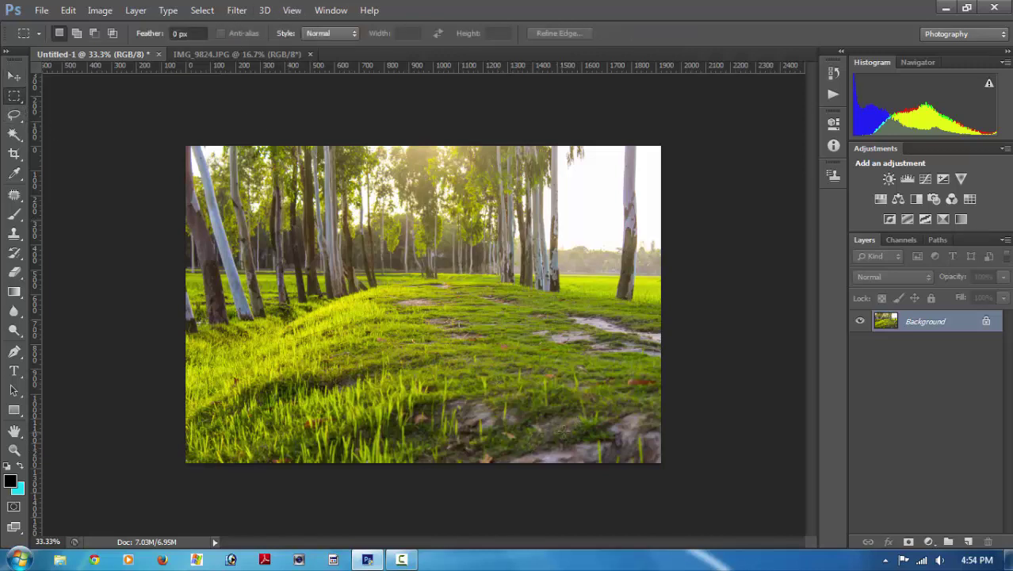
{"action": "mouse_move", "coordinate": [561, 409]}
{"action": "left_mouse_down"}
{"action": "mouse_move", "coordinate": [697, 510]}
{"action": "mouse_move", "coordinate": [753, 496]}
{"action": "left_mouse_up"}
{"action": "right_click", "coordinate": [619, 442]}
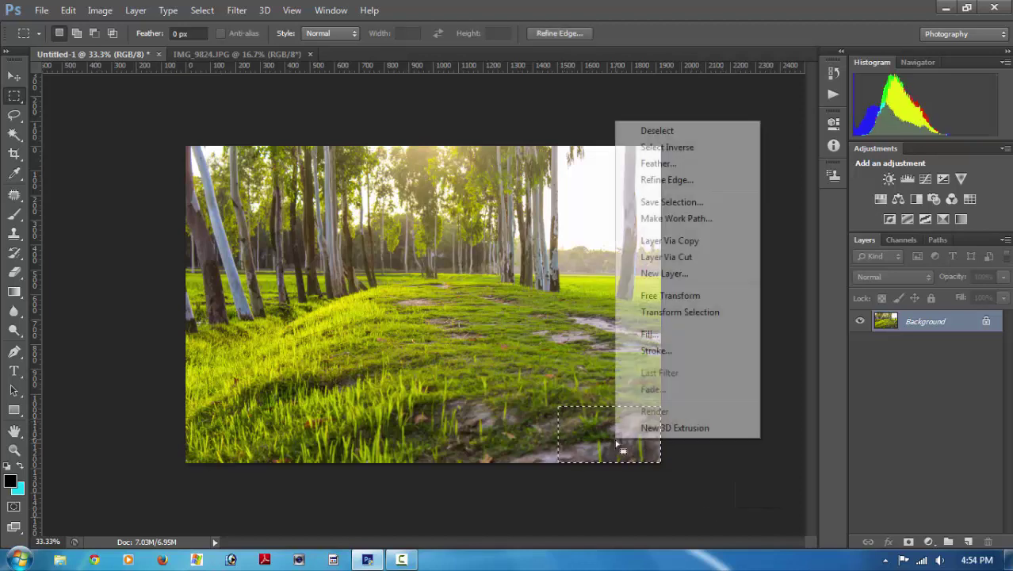
{"action": "left_click", "coordinate": [649, 334]}
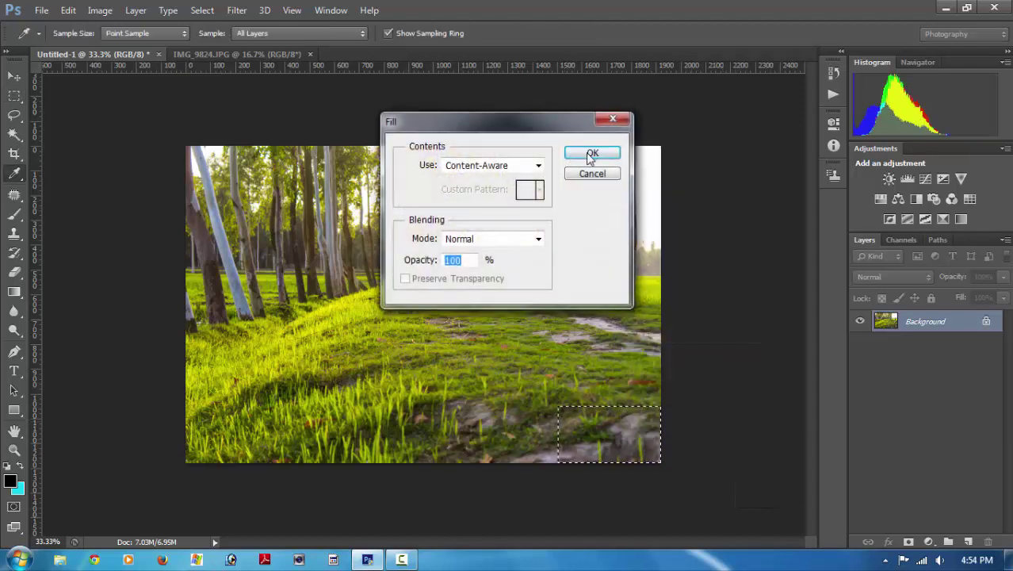
{"action": "left_click", "coordinate": [591, 155]}
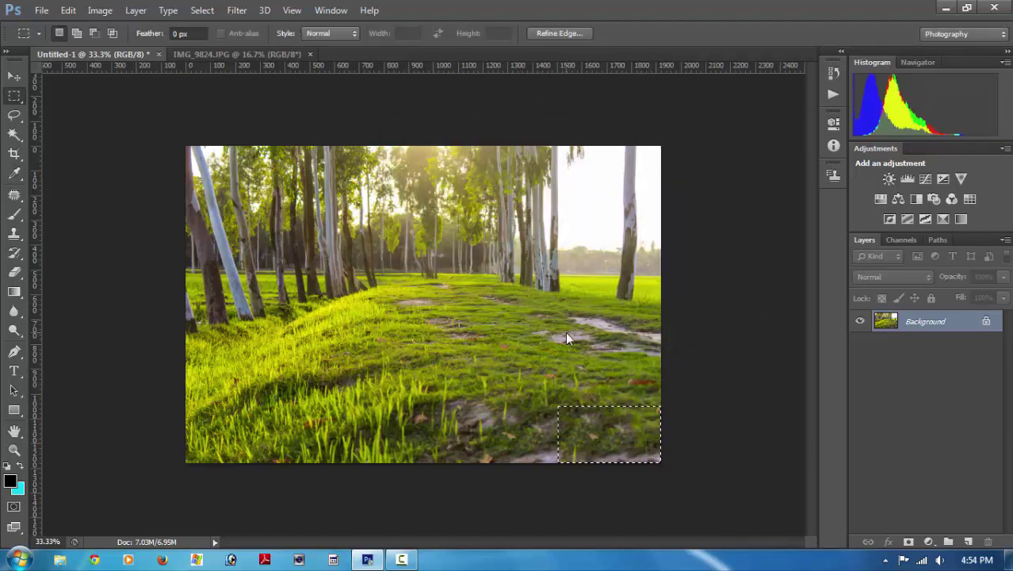
{"action": "key", "text": "ctrl+d"}
Content-Aware Fill the bare patch at the lower centre.
{"action": "left_click_drag", "start_coordinate": [437, 380], "coordinate": [553, 449]}
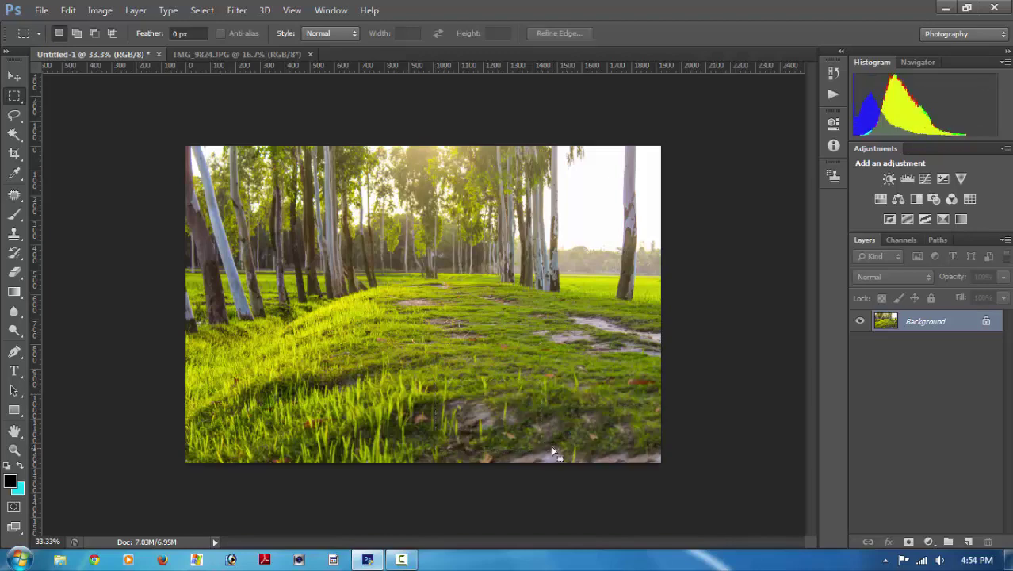
{"action": "right_click", "coordinate": [502, 408]}
{"action": "left_click", "coordinate": [534, 305]}
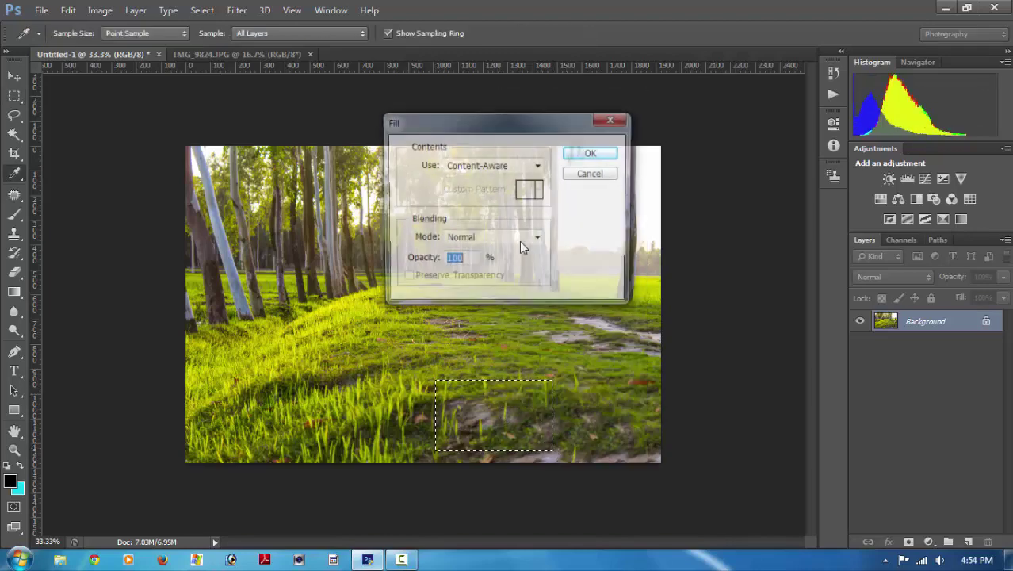
{"action": "left_click", "coordinate": [590, 155]}
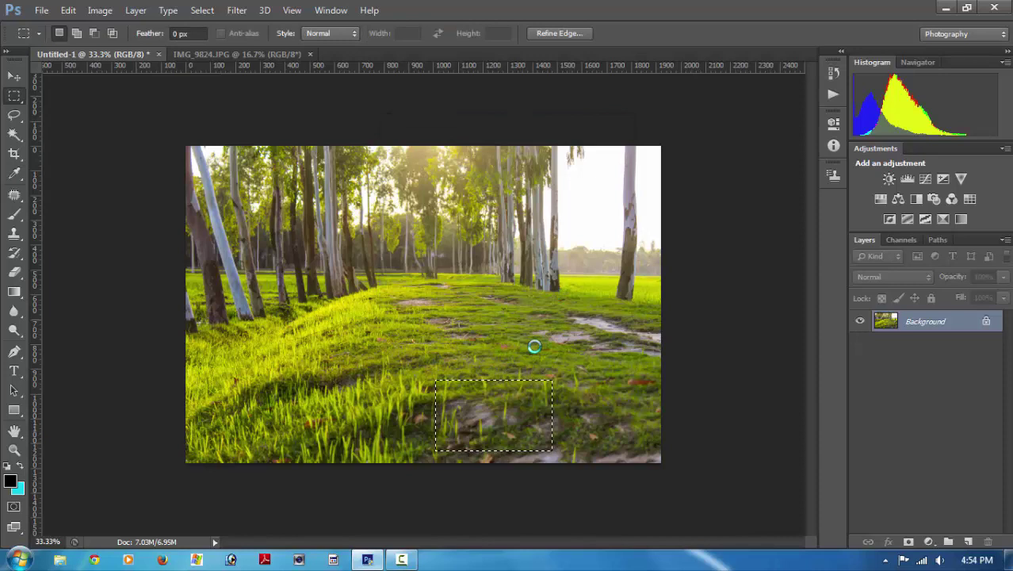
{"action": "key", "text": "ctrl+d"}
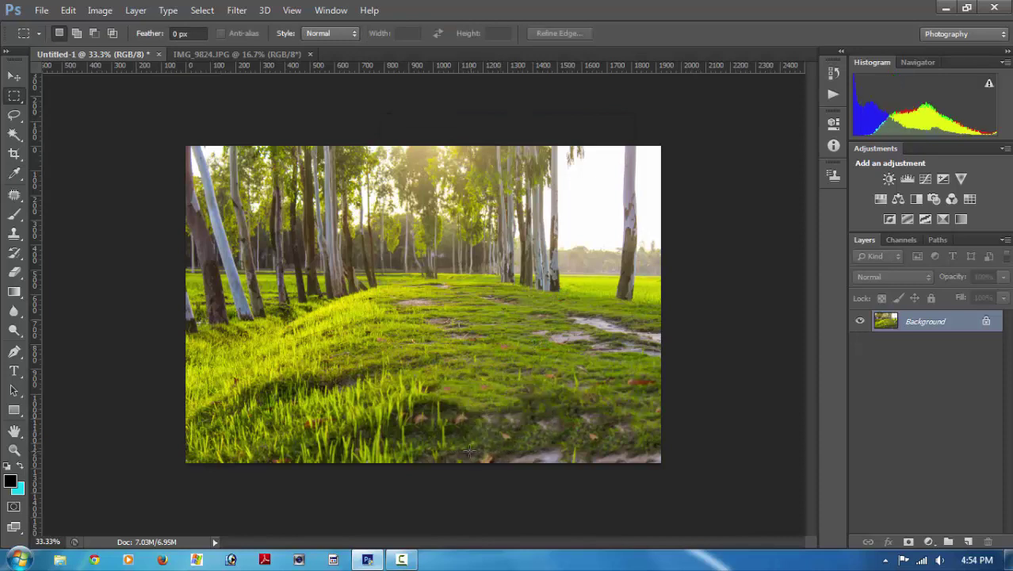
Content-Aware Fill the muddy strip along the bottom edge.
{"action": "left_click_drag", "start_coordinate": [436, 435], "coordinate": [682, 499]}
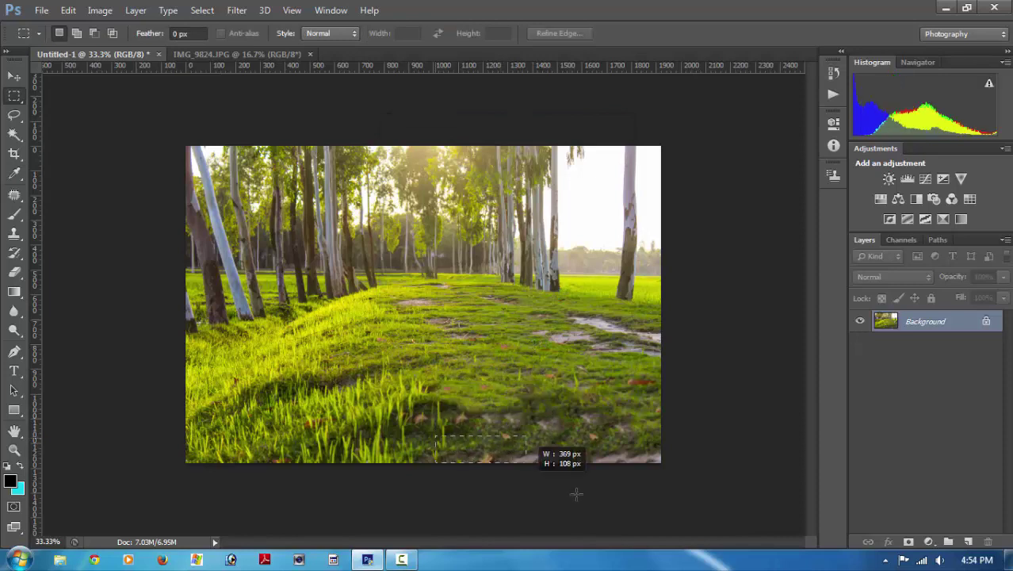
{"action": "right_click", "coordinate": [586, 456]}
{"action": "left_click", "coordinate": [615, 346]}
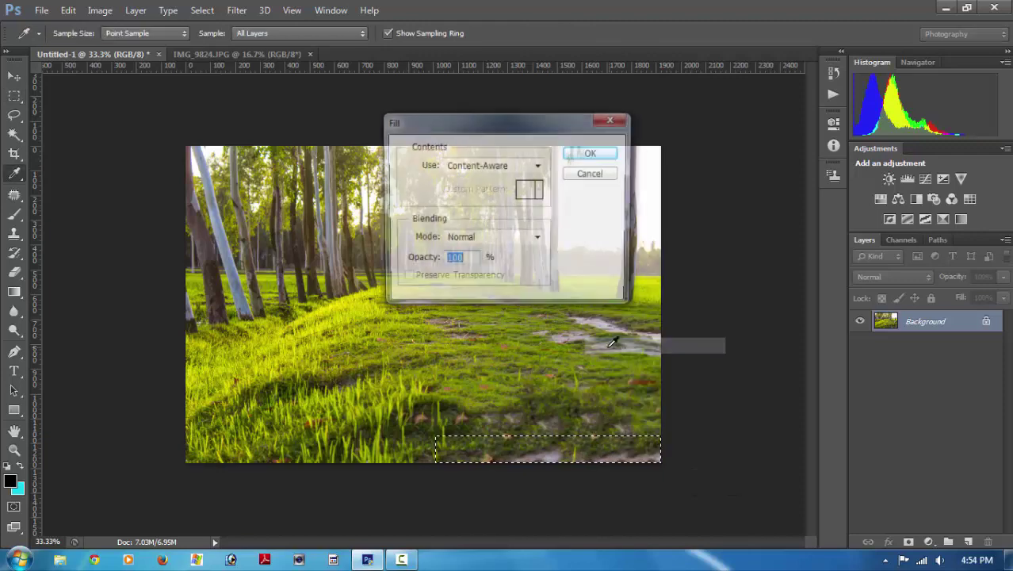
{"action": "left_click", "coordinate": [583, 154]}
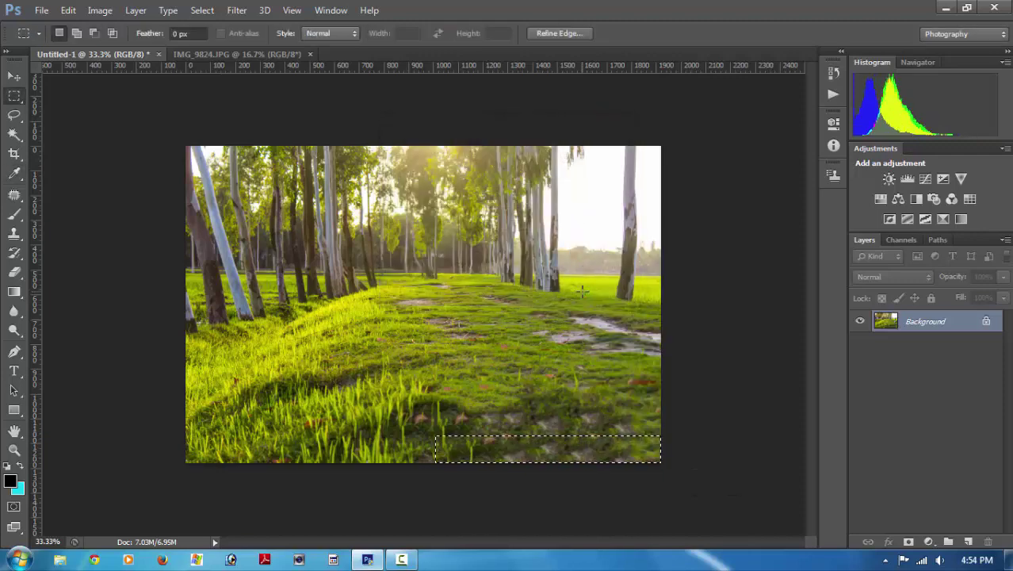
{"action": "key", "text": "ctrl+d"}
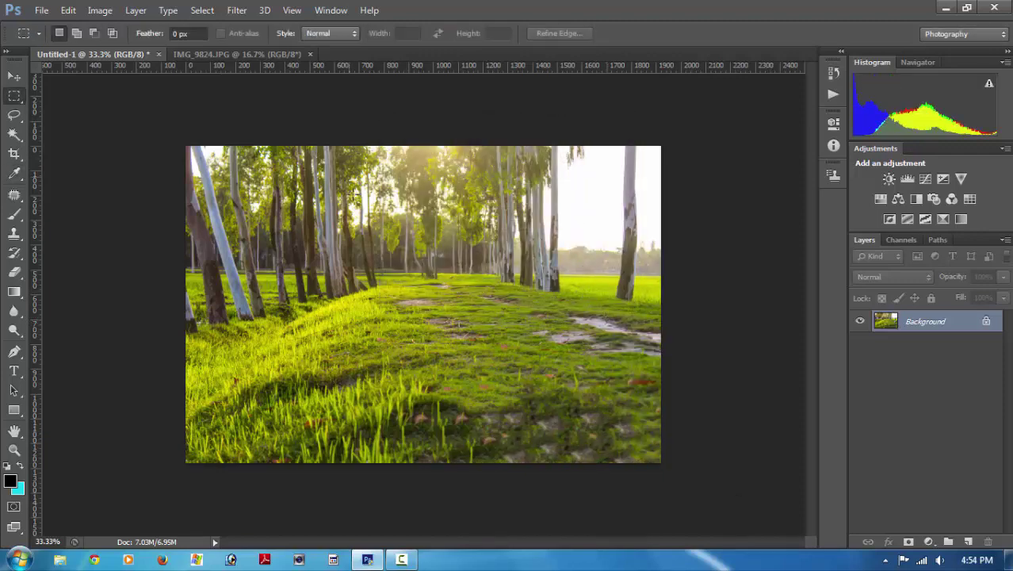
{"action": "left_click", "coordinate": [237, 10]}
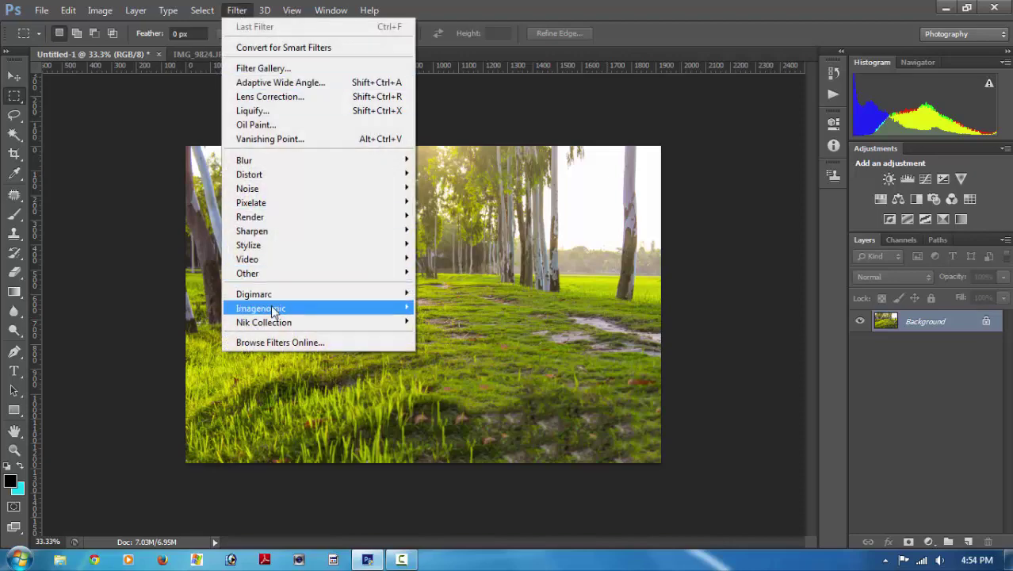
{"action": "mouse_move", "coordinate": [264, 322]}
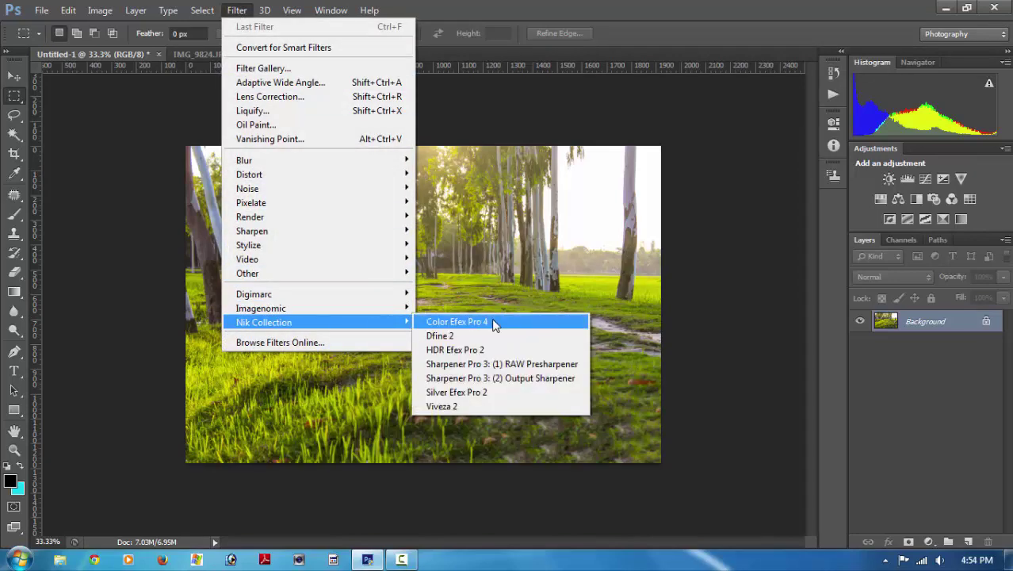
Launch Color Efex Pro 4 and add a Brilliance / Warmth filter with the Increase Saturation preset.
{"action": "left_click", "coordinate": [493, 323]}
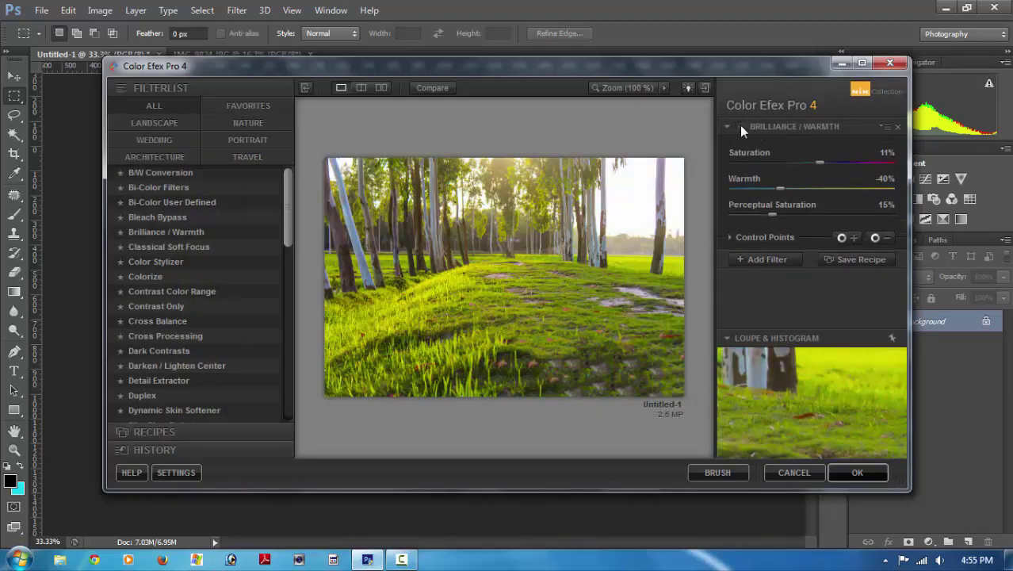
{"action": "left_click", "coordinate": [773, 265]}
{"action": "left_click", "coordinate": [184, 232]}
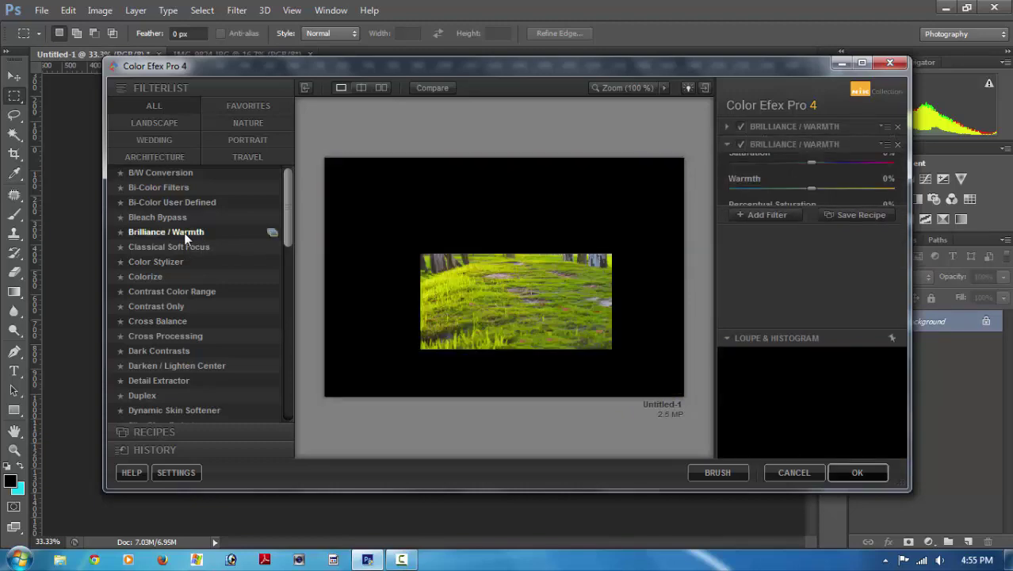
{"action": "left_click", "coordinate": [269, 231]}
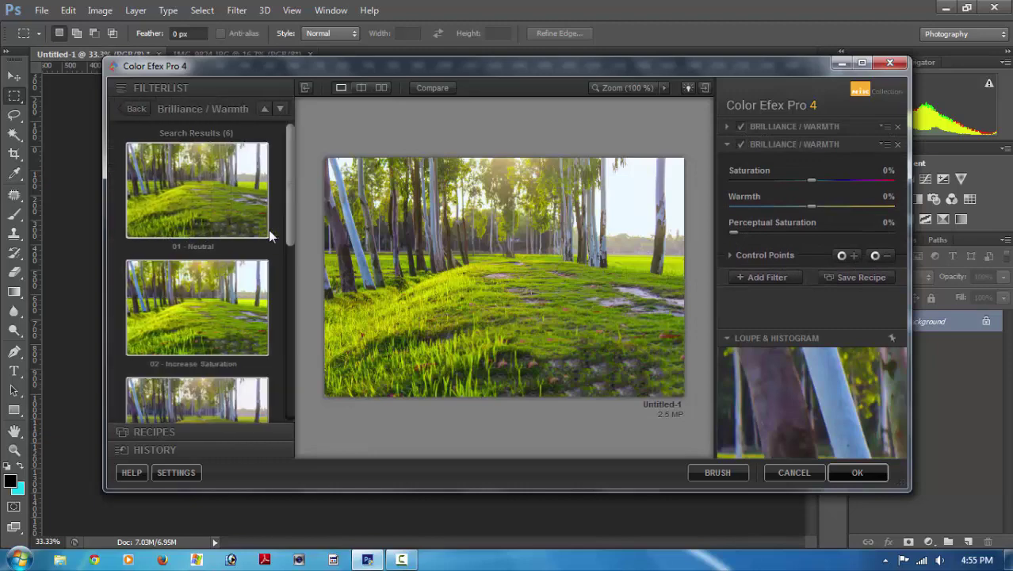
{"action": "left_click", "coordinate": [226, 308]}
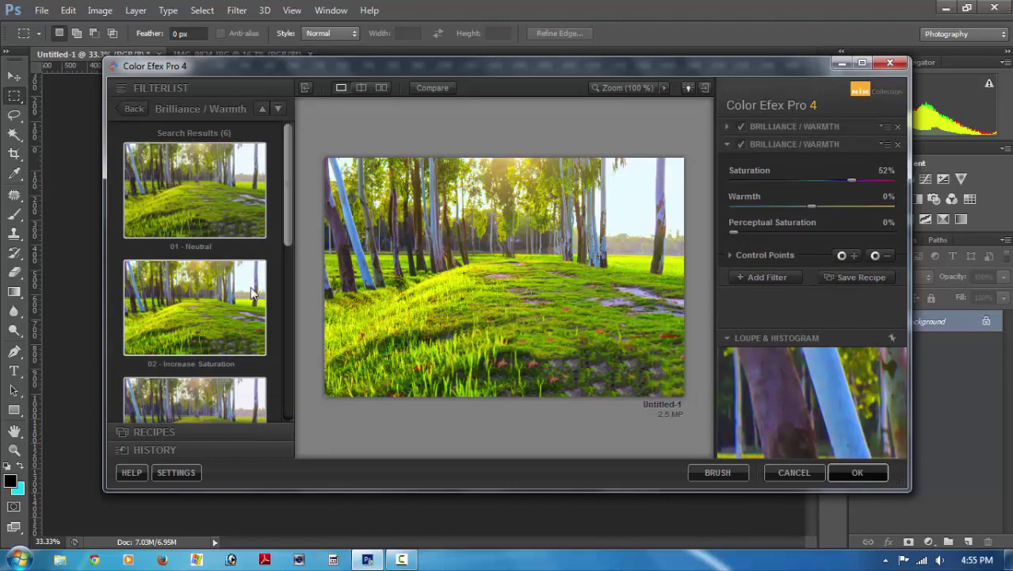
Compare the Warm Colors preset, return to Increase Saturation, and apply the filters.
{"action": "left_click_drag", "start_coordinate": [289, 216], "coordinate": [291, 412]}
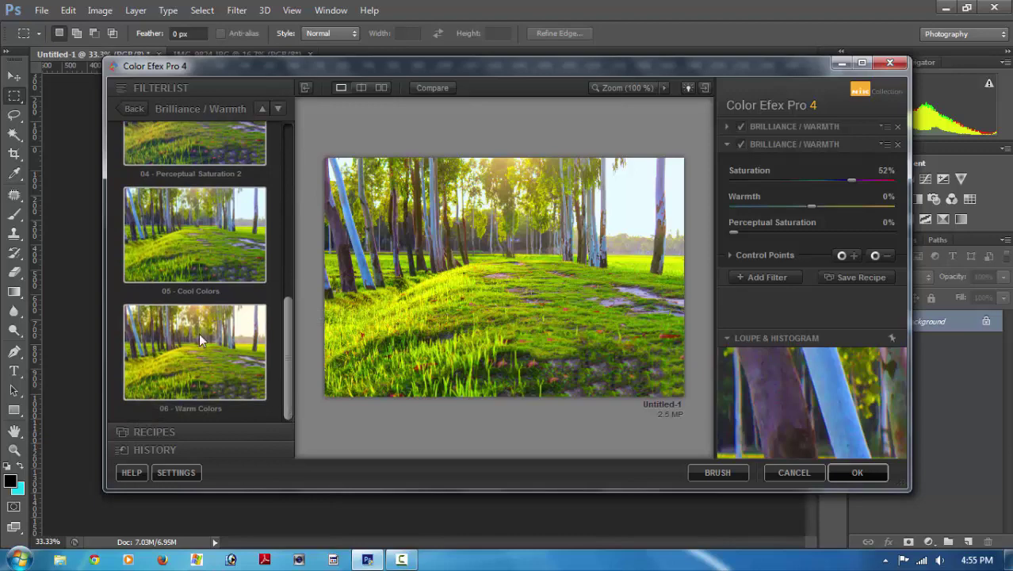
{"action": "left_click", "coordinate": [199, 333]}
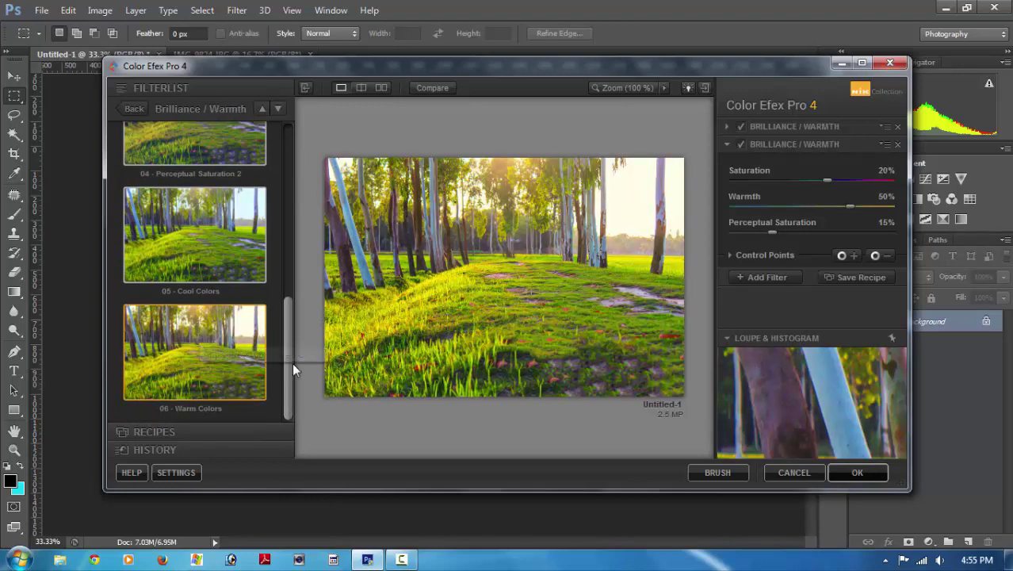
{"action": "left_click_drag", "start_coordinate": [291, 357], "coordinate": [298, 179]}
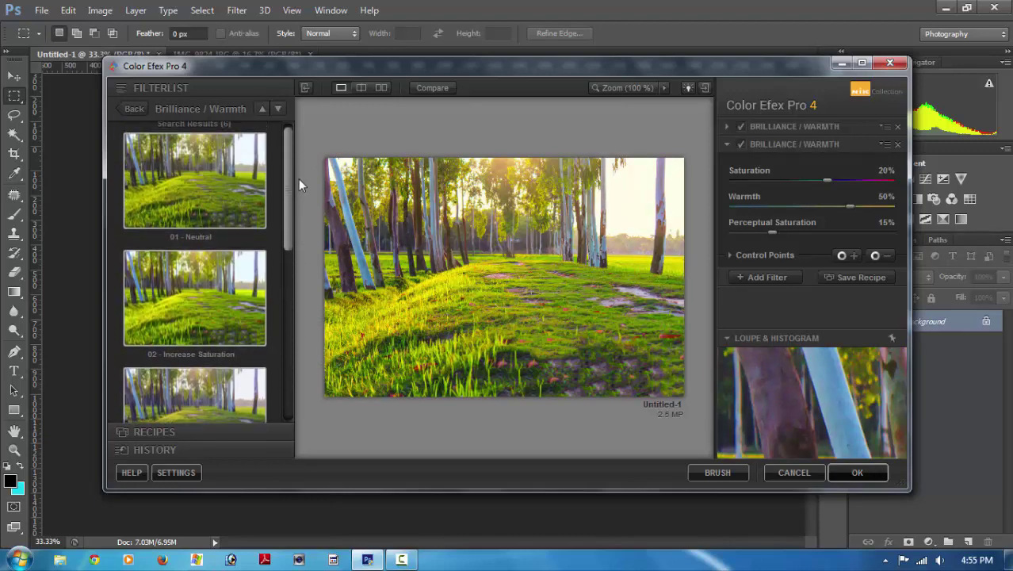
{"action": "left_click", "coordinate": [202, 296]}
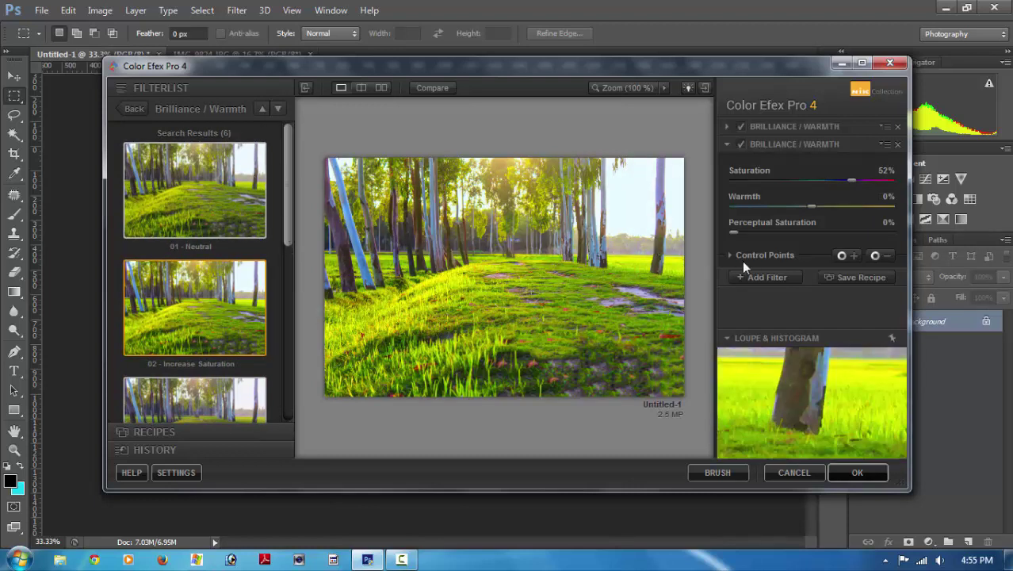
{"action": "left_click", "coordinate": [764, 278]}
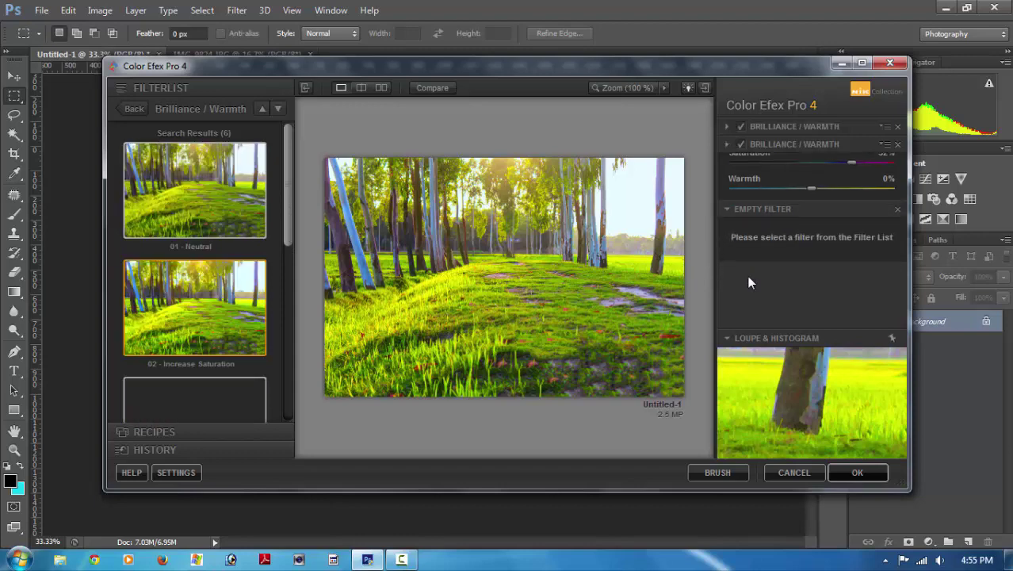
{"action": "left_click", "coordinate": [856, 473]}
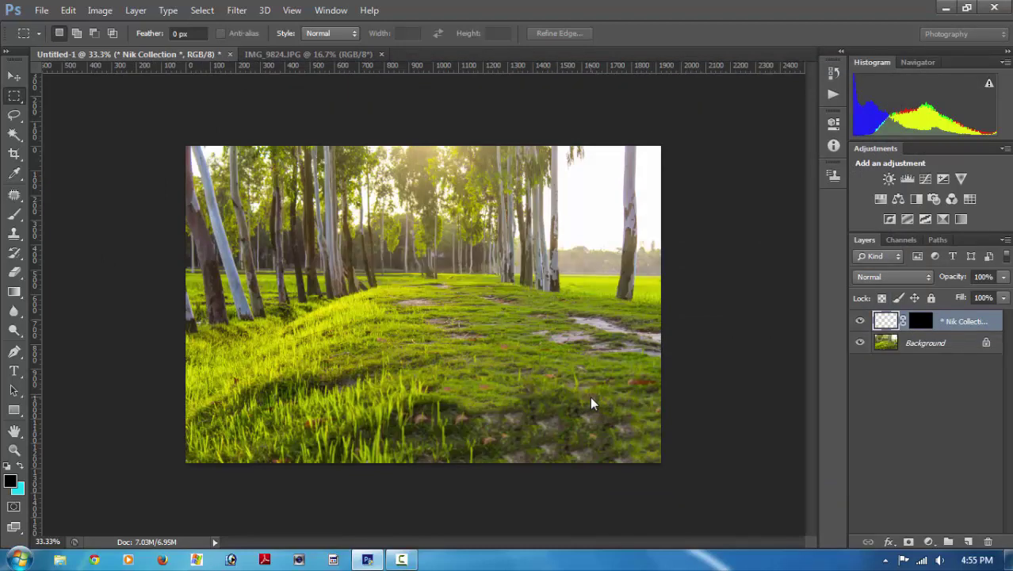
{"action": "left_click", "coordinate": [559, 317]}
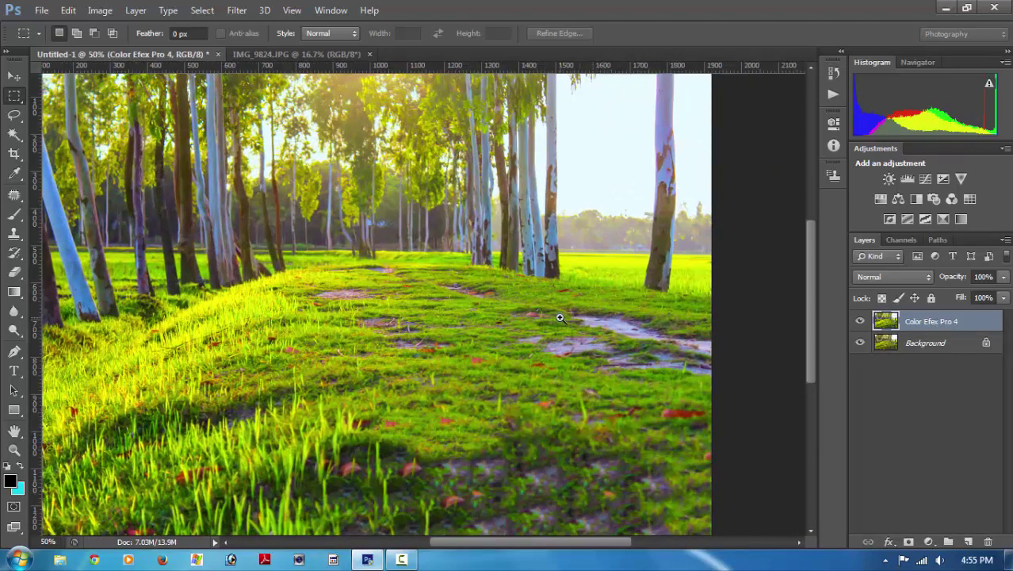
{"action": "left_click", "coordinate": [860, 321]}
{"action": "left_click", "coordinate": [860, 321]}
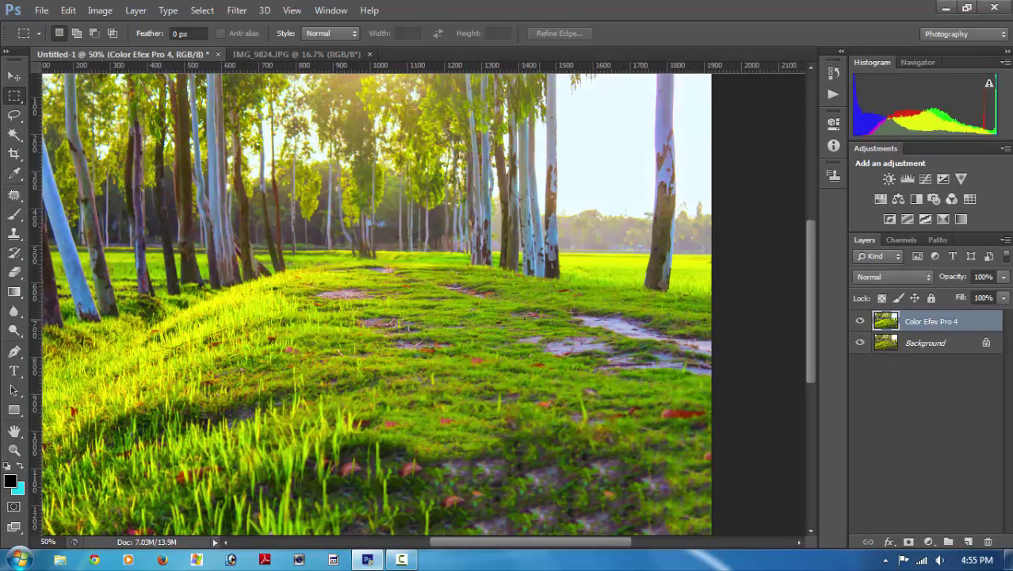
{"action": "left_click", "coordinate": [482, 296], "text": "alt"}
{"action": "left_click_drag", "start_coordinate": [477, 296], "coordinate": [482, 310]}
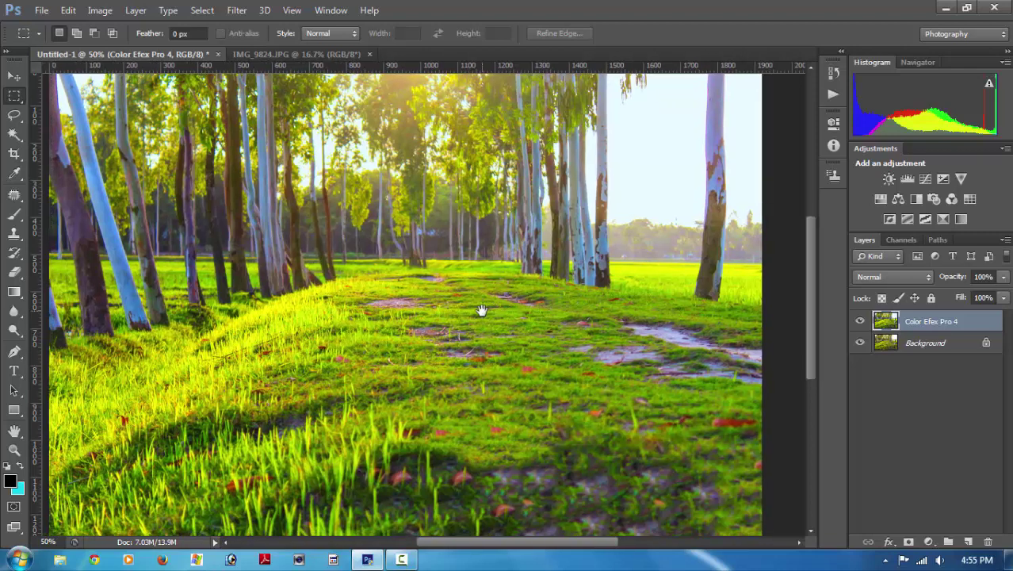
{"action": "left_click", "coordinate": [476, 312], "text": "alt"}
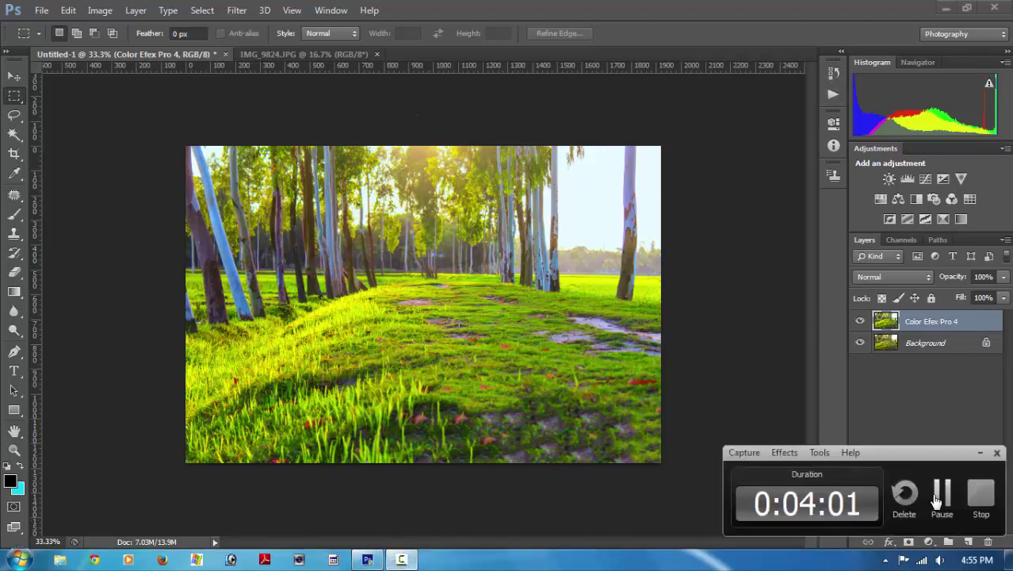
{"action": "left_click", "coordinate": [940, 498]}
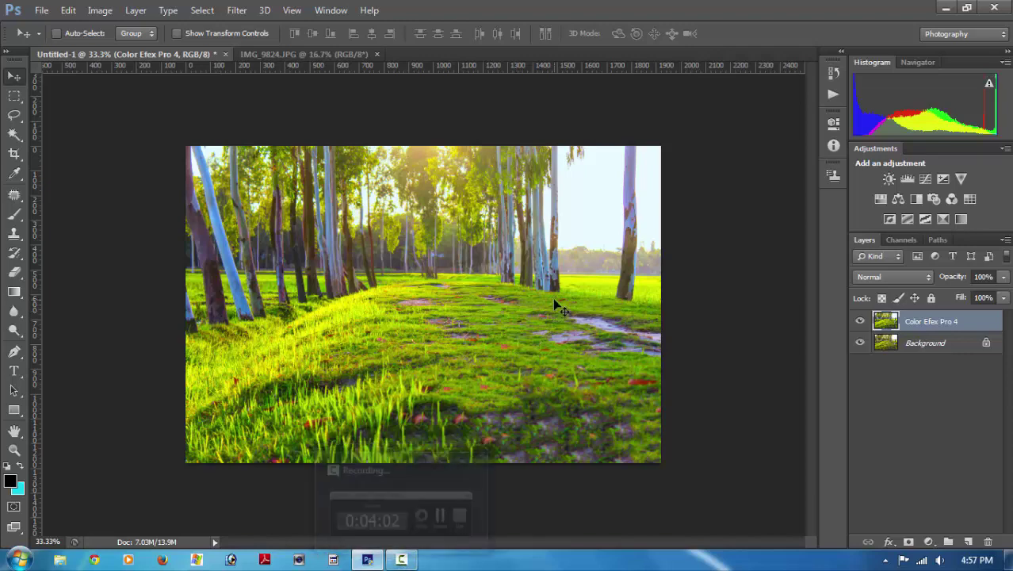
Open the Photoshop file 1.psd containing the cut-out man.
{"action": "right_click", "coordinate": [533, 61]}
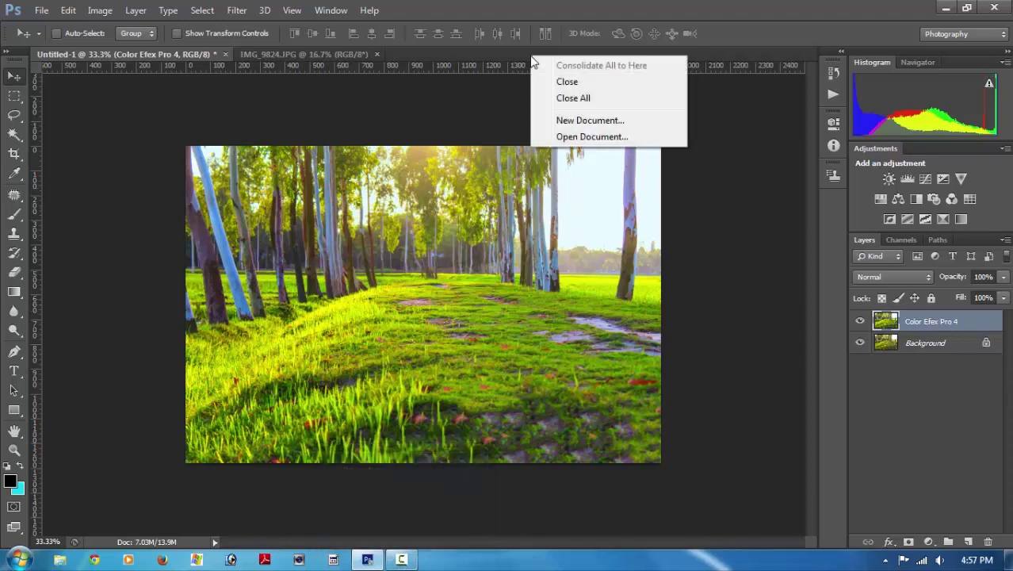
{"action": "left_click", "coordinate": [572, 137]}
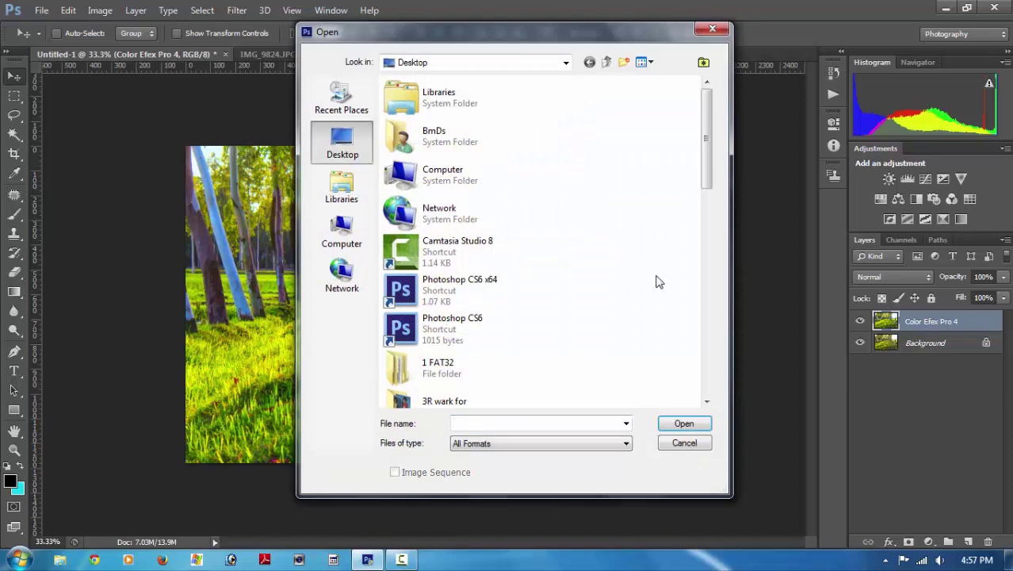
{"action": "left_click_drag", "start_coordinate": [706, 163], "coordinate": [710, 234]}
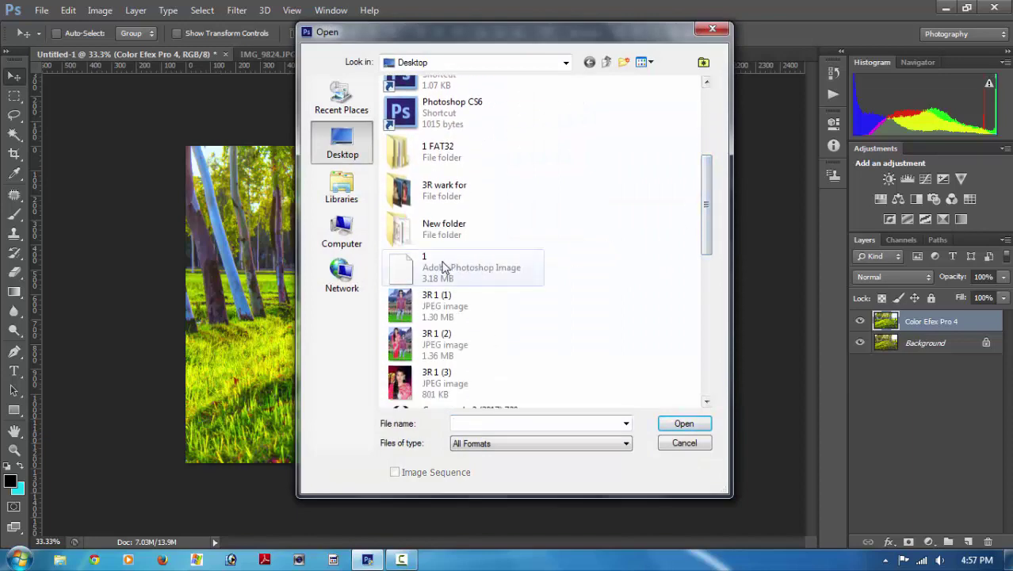
{"action": "left_click", "coordinate": [416, 268]}
{"action": "left_click", "coordinate": [683, 425]}
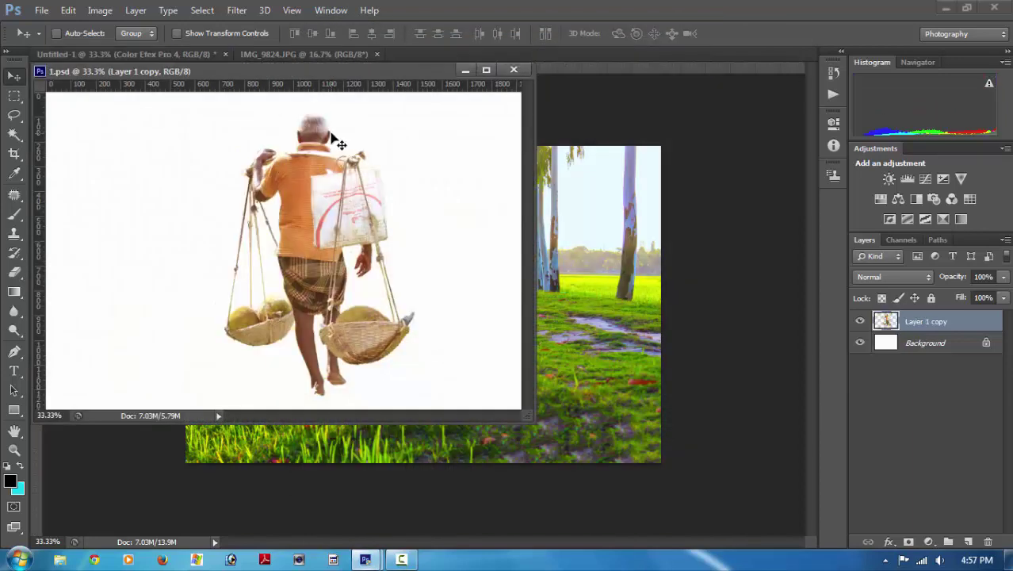
Drag the man layer into Untitled-1 with the Move tool and close 1.psd.
{"action": "left_click_drag", "start_coordinate": [286, 69], "coordinate": [596, 234]}
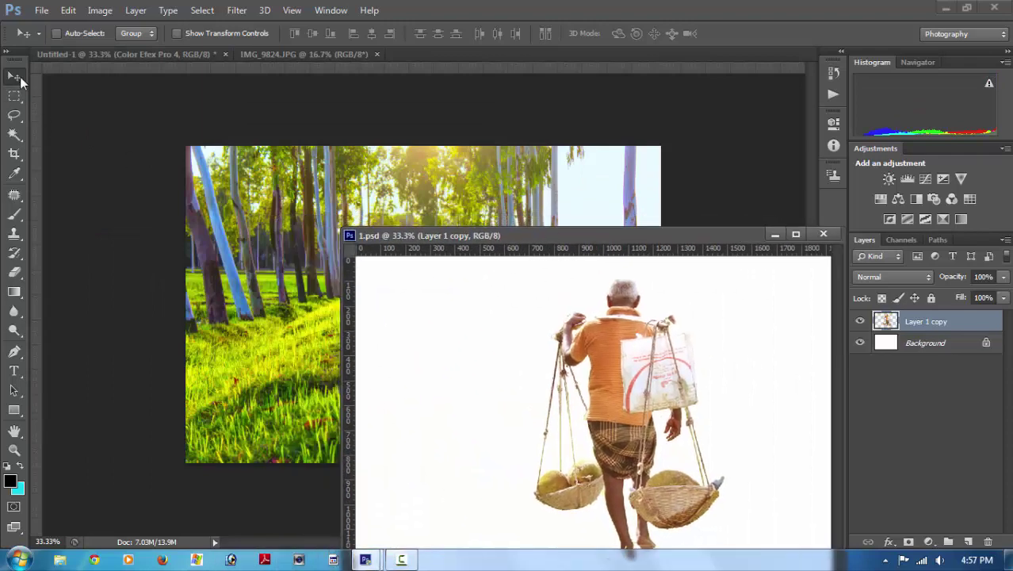
{"action": "left_click_drag", "start_coordinate": [612, 355], "coordinate": [404, 217]}
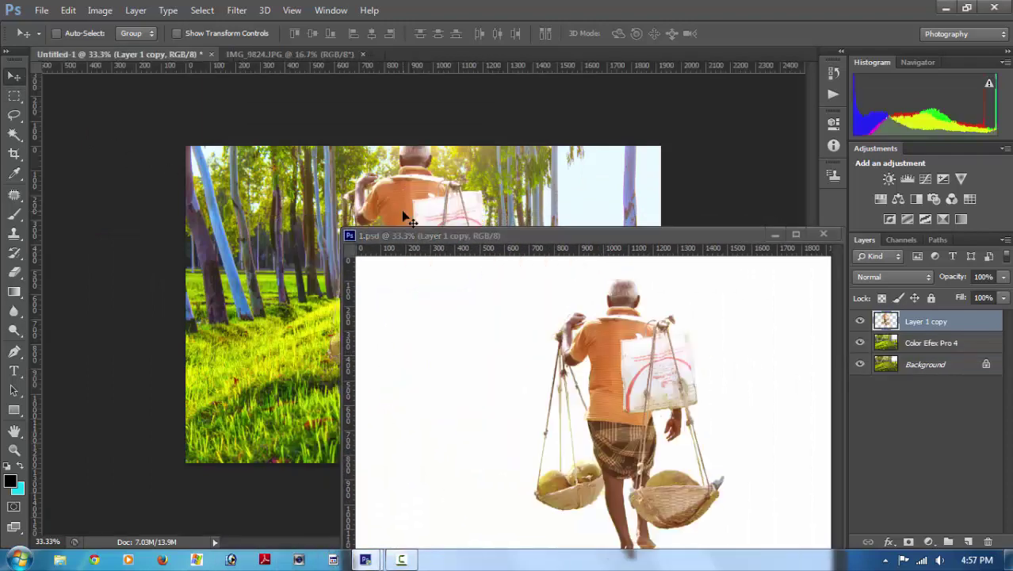
{"action": "left_click", "coordinate": [821, 234]}
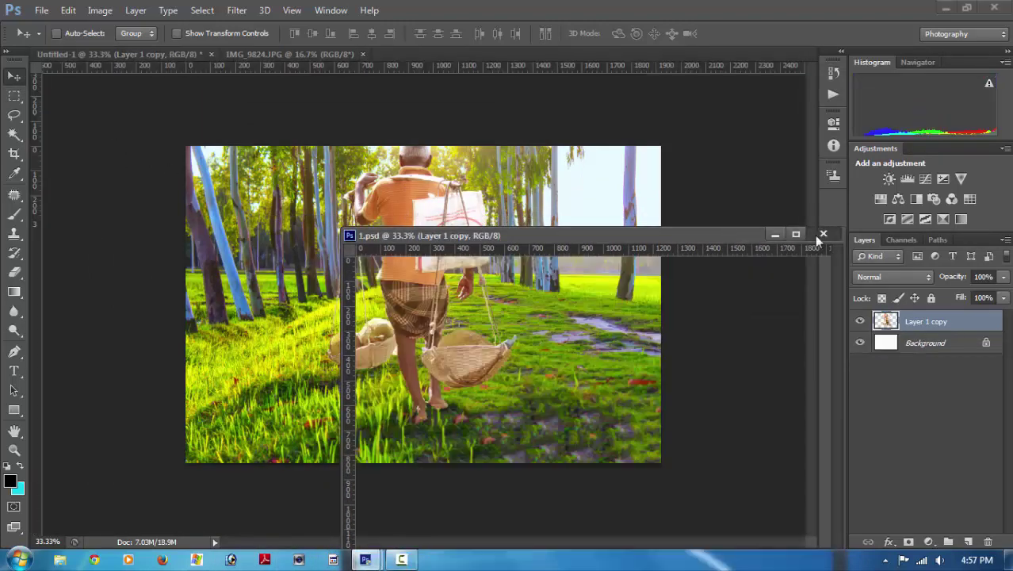
{"action": "right_click", "coordinate": [427, 228]}
Shift the man right, shrink him to about 58 percent and move him up the path.
{"action": "left_click", "coordinate": [456, 231]}
{"action": "left_click_drag", "start_coordinate": [416, 228], "coordinate": [467, 236]}
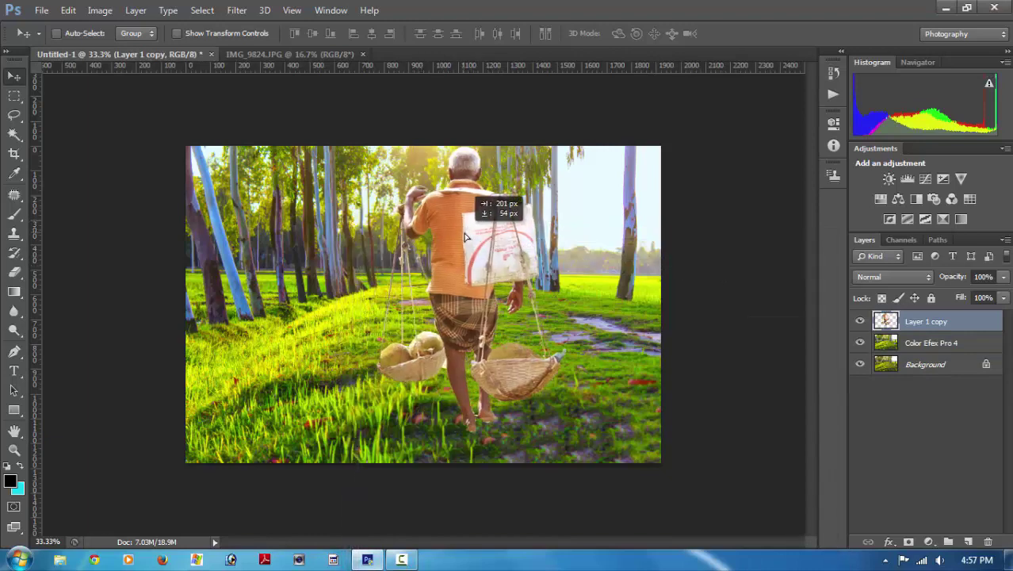
{"action": "key", "text": "ctrl+t"}
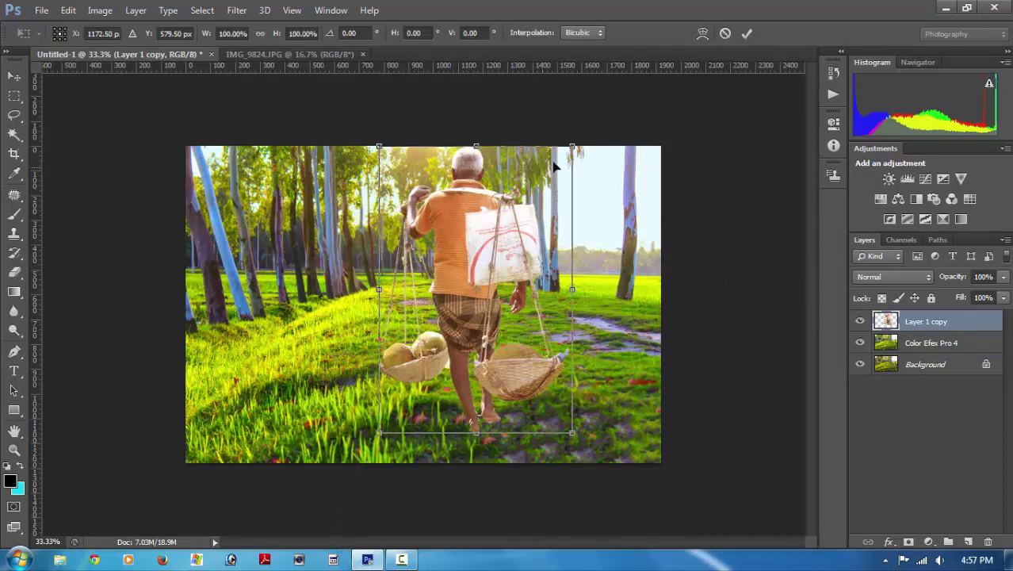
{"action": "left_click_drag", "start_coordinate": [572, 146], "coordinate": [546, 195]}
{"action": "mouse_move", "coordinate": [466, 277]}
{"action": "left_mouse_down"}
{"action": "mouse_move", "coordinate": [467, 230]}
{"action": "mouse_move", "coordinate": [458, 230]}
{"action": "left_mouse_up"}
{"action": "left_click_drag", "start_coordinate": [532, 148], "coordinate": [530, 166]}
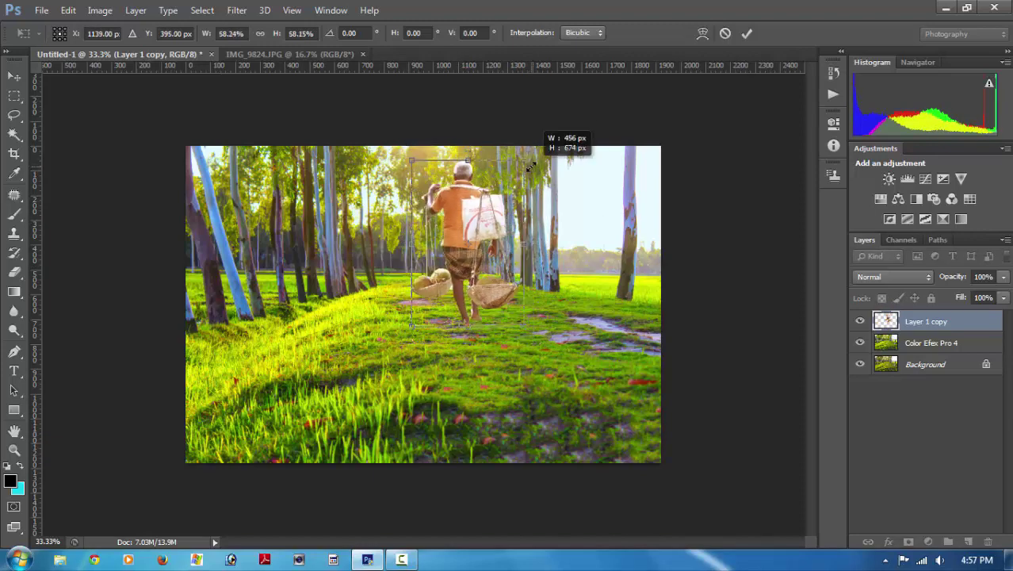
{"action": "left_click", "coordinate": [746, 33]}
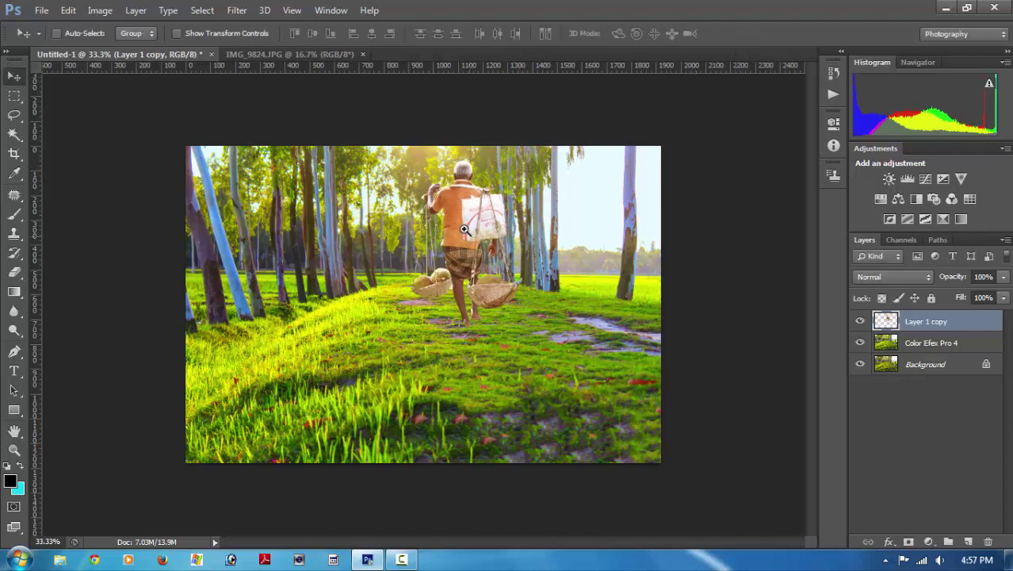
{"action": "key", "text": "ctrl+plus"}
{"action": "left_click_drag", "start_coordinate": [508, 230], "coordinate": [529, 251]}
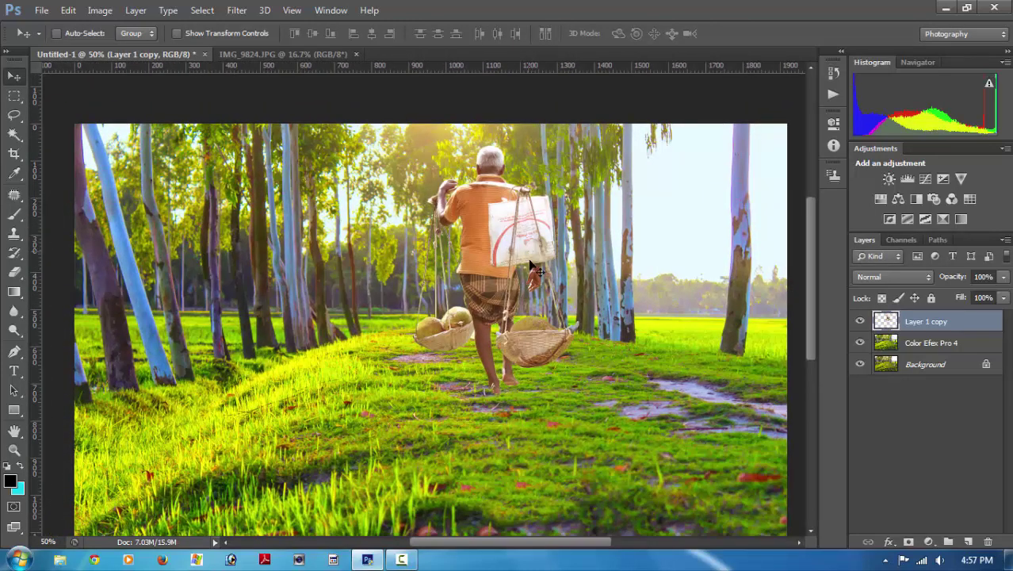
Enlarge the man to about 126 percent and shift him right and down onto the path.
{"action": "key", "text": "ctrl+t"}
{"action": "left_click_drag", "start_coordinate": [580, 392], "coordinate": [630, 416]}
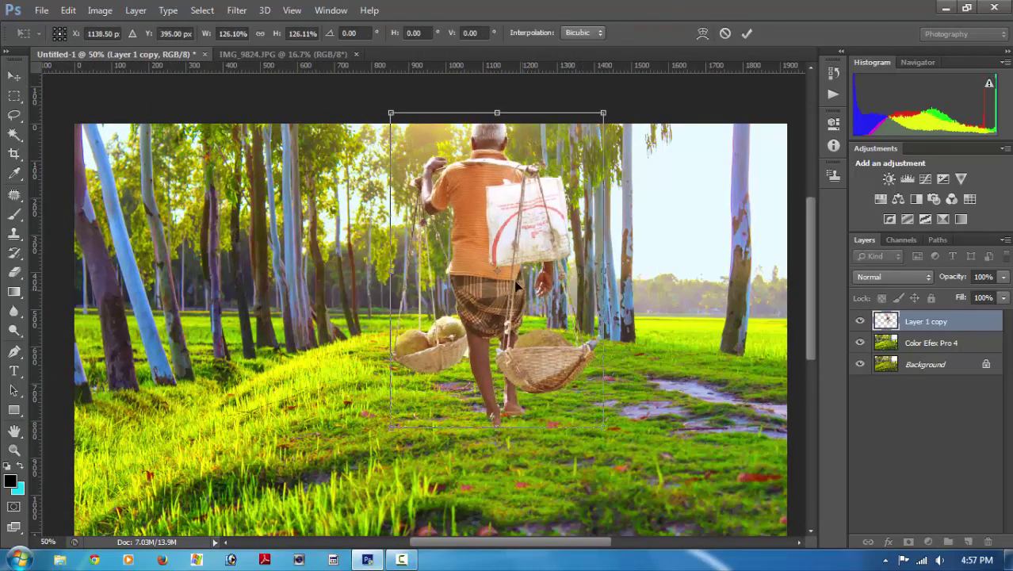
{"action": "mouse_move", "coordinate": [515, 288]}
{"action": "left_mouse_down"}
{"action": "mouse_move", "coordinate": [537, 299]}
{"action": "mouse_move", "coordinate": [529, 309]}
{"action": "left_mouse_up"}
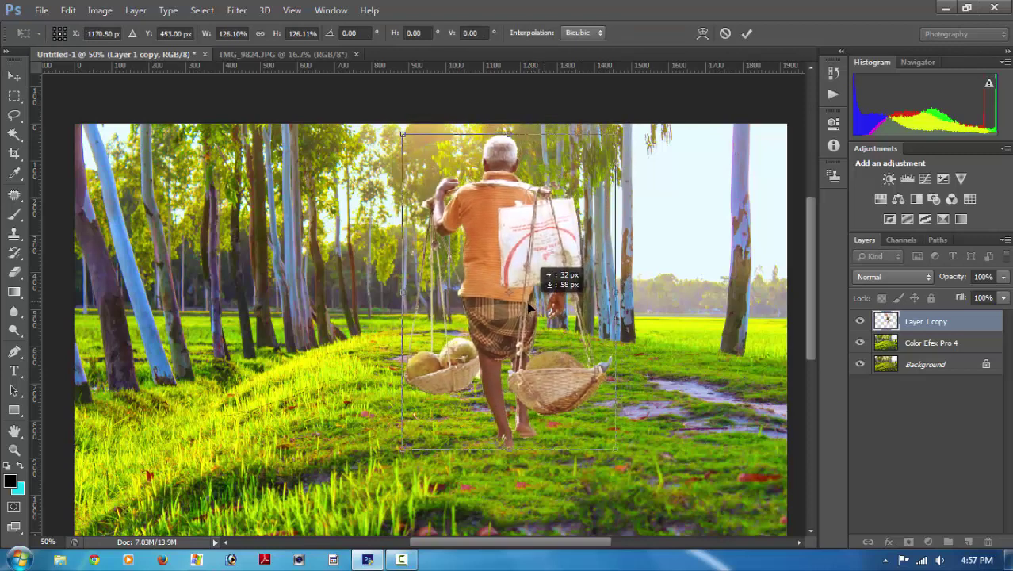
{"action": "left_click", "coordinate": [746, 34]}
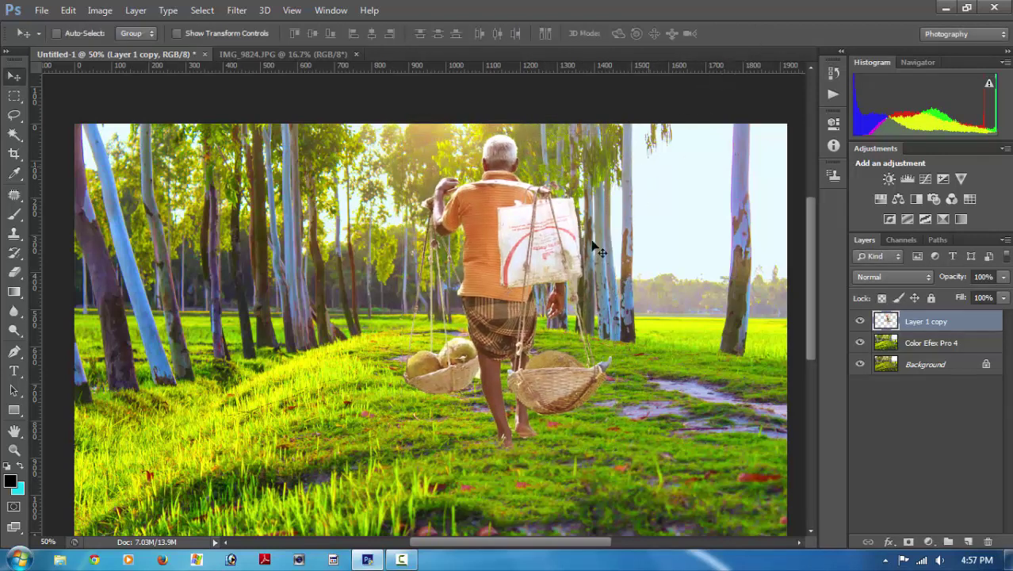
{"action": "key", "text": "ctrl+minus"}
Scale the Color Efex Pro 4 background layer up slightly around its centre.
{"action": "right_click", "coordinate": [552, 387]}
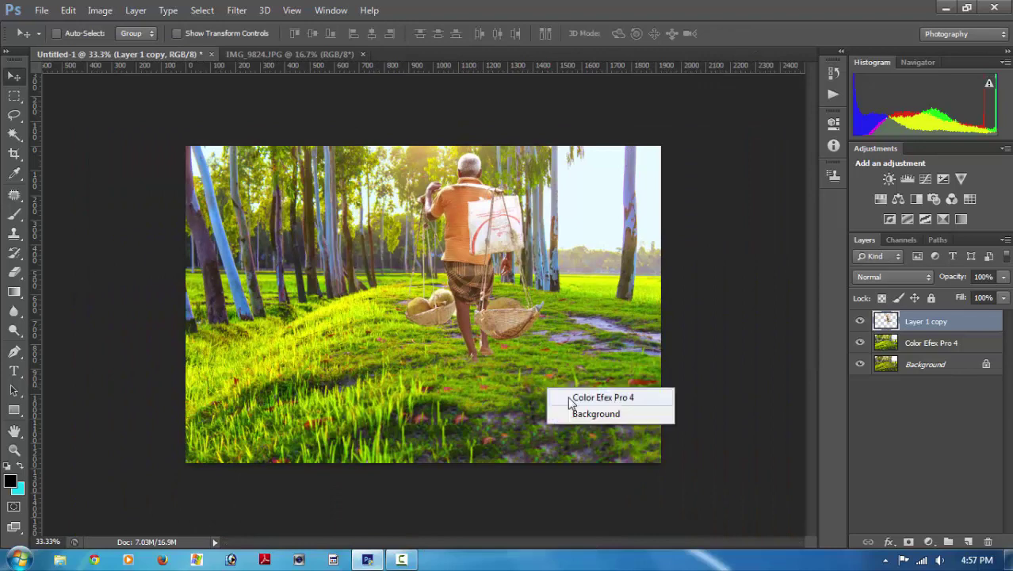
{"action": "left_click", "coordinate": [568, 396]}
{"action": "key", "text": "ctrl+a"}
{"action": "key", "text": "ctrl+t"}
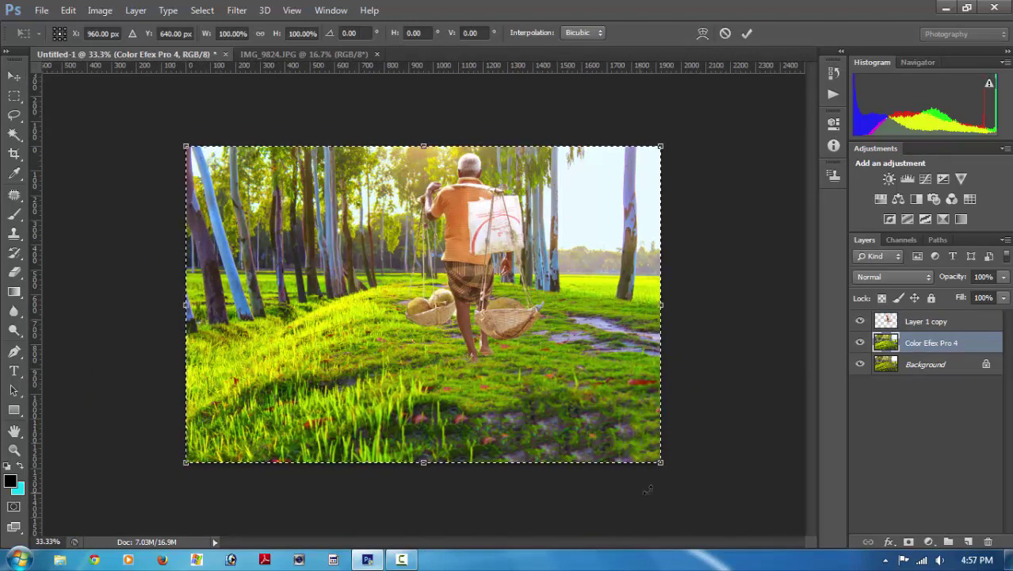
{"action": "left_click_drag", "start_coordinate": [661, 463], "coordinate": [675, 473]}
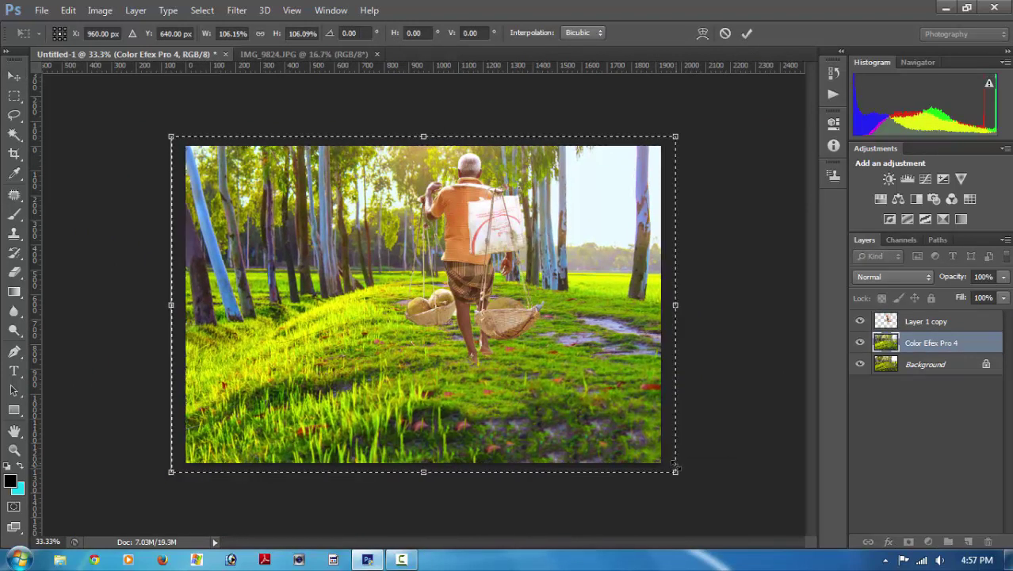
{"action": "key", "text": "Return"}
{"action": "key", "text": "m"}
{"action": "key", "text": "ctrl+d"}
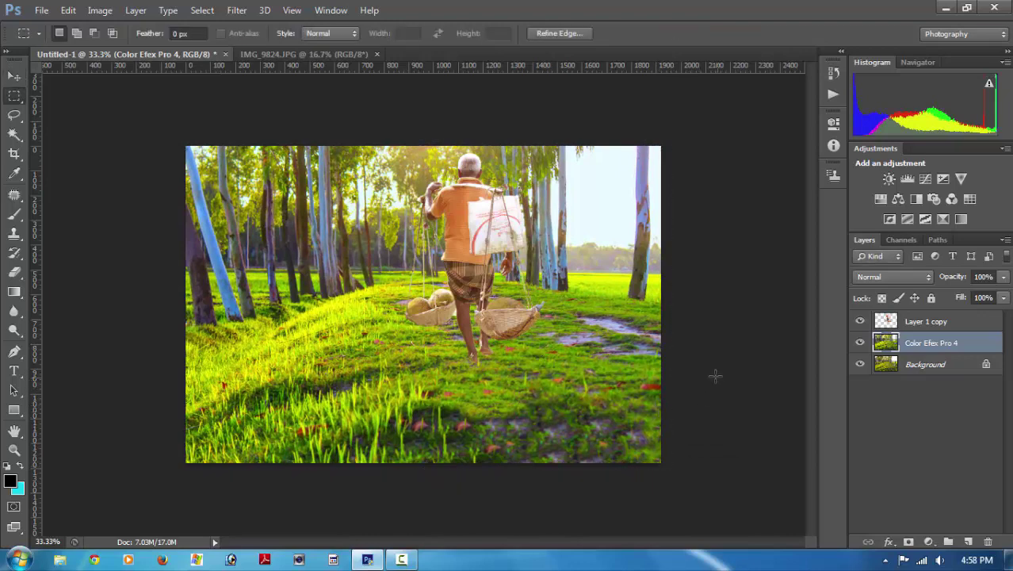
Nudge the Layer 1 copy man about 41 px left, then 55 px right.
{"action": "left_click", "coordinate": [489, 230], "text": "ctrl"}
{"action": "key", "text": "v"}
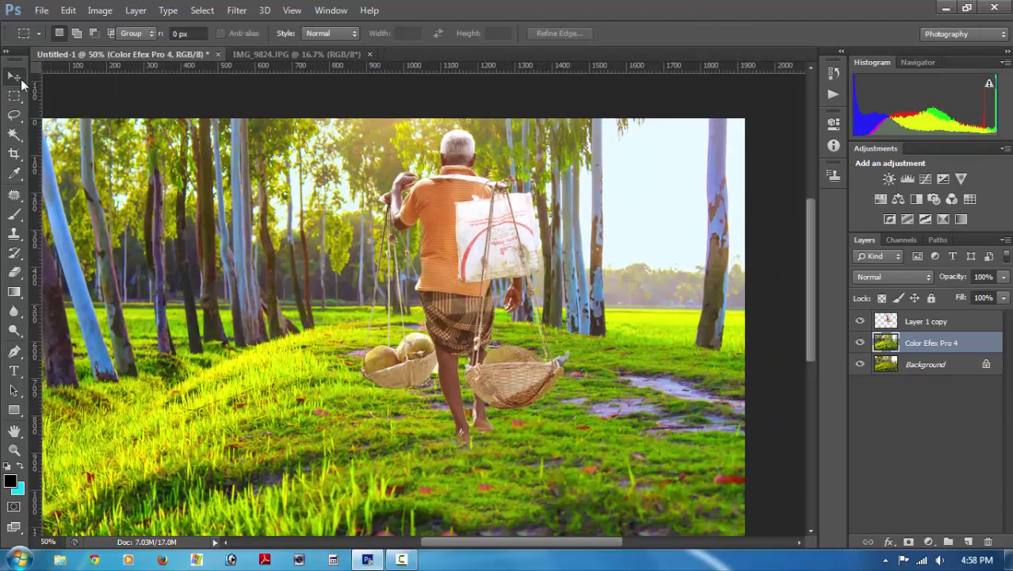
{"action": "right_click", "coordinate": [458, 249]}
{"action": "left_click", "coordinate": [475, 260]}
{"action": "left_click_drag", "start_coordinate": [457, 236], "coordinate": [404, 239]}
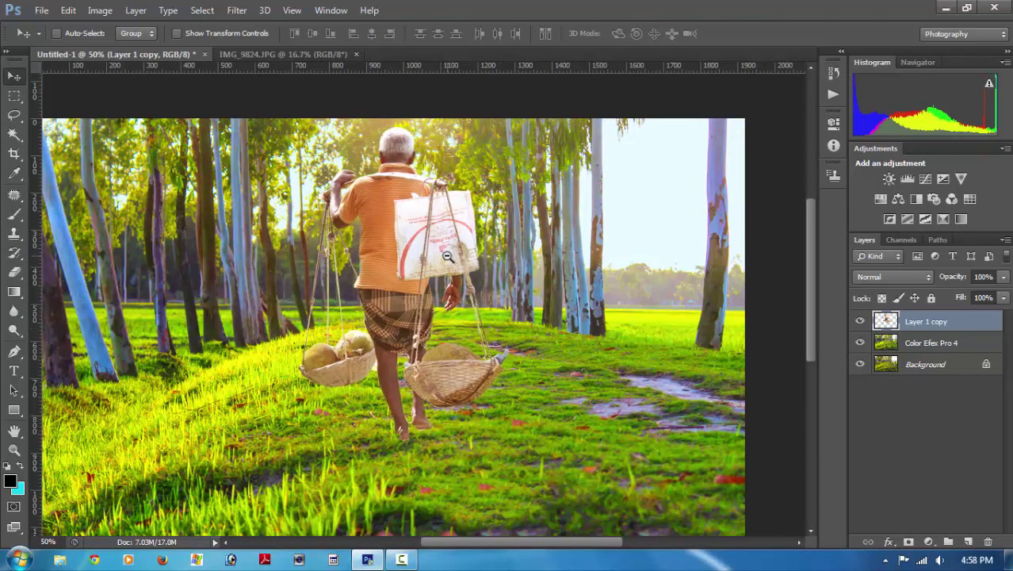
{"action": "key", "text": "ctrl+minus"}
{"action": "right_click", "coordinate": [440, 246]}
{"action": "left_click_drag", "start_coordinate": [444, 242], "coordinate": [487, 240]}
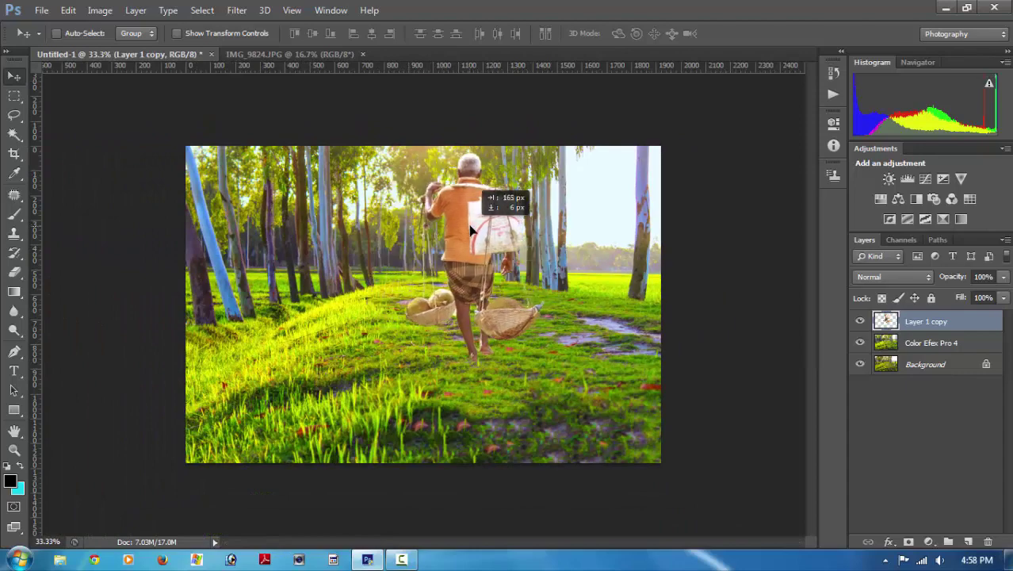
Zoom in and pan for a close look at the man's baskets and legs.
{"action": "scroll", "coordinate": [492, 240], "scroll_direction": "up", "scroll_amount": 1}
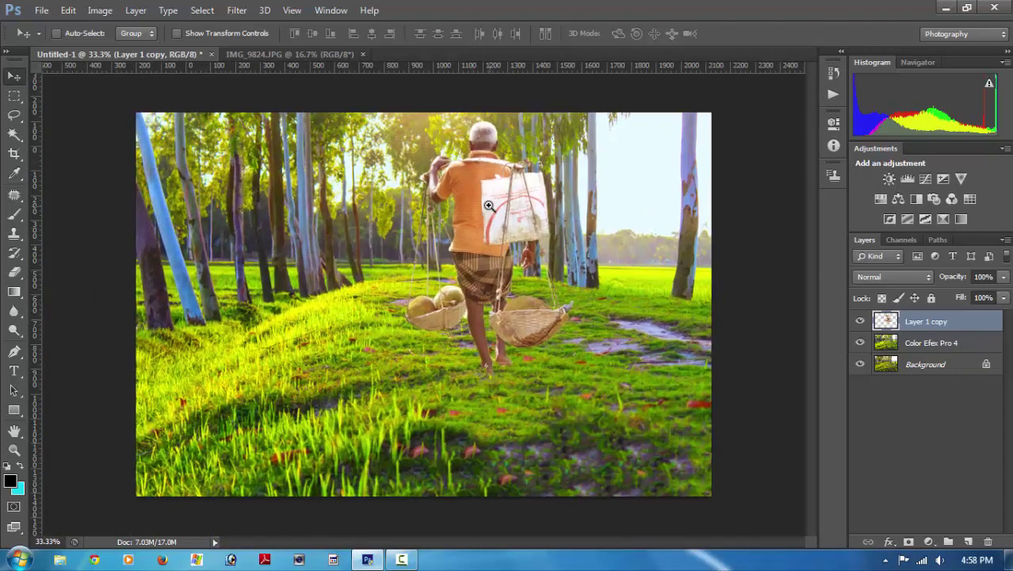
{"action": "scroll", "coordinate": [530, 345], "scroll_direction": "up", "scroll_amount": 1}
{"action": "scroll", "coordinate": [523, 341], "scroll_direction": "up", "scroll_amount": 1}
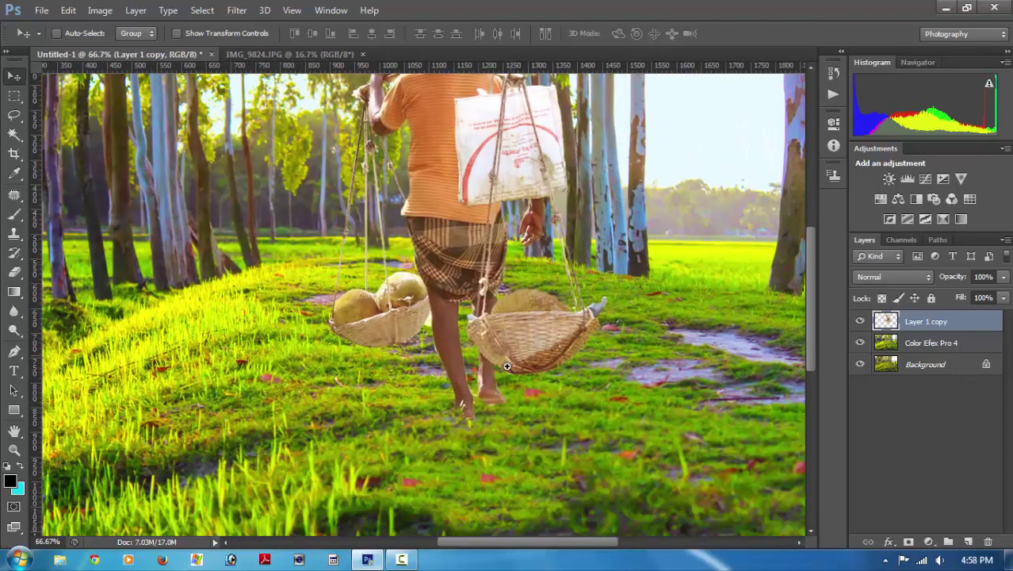
{"action": "scroll", "coordinate": [511, 361], "scroll_direction": "up", "scroll_amount": 1}
{"action": "left_click_drag", "start_coordinate": [511, 353], "coordinate": [515, 333]}
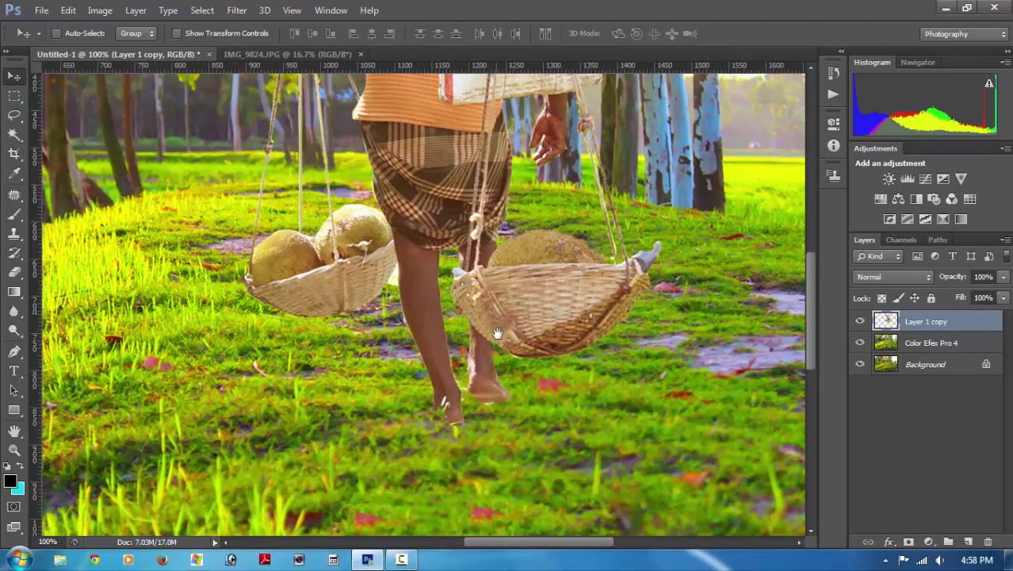
{"action": "scroll", "coordinate": [440, 287], "scroll_direction": "up", "scroll_amount": 2}
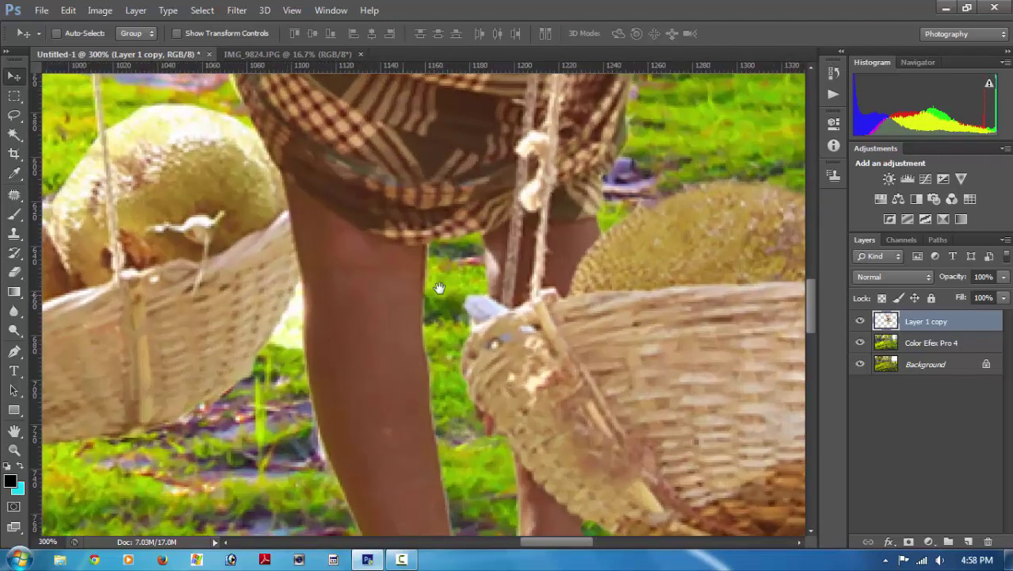
{"action": "left_click_drag", "start_coordinate": [440, 287], "coordinate": [469, 278]}
Trace the white gap between the left basket and the man's leg with the Pen tool, then delete it.
{"action": "key", "text": "p"}
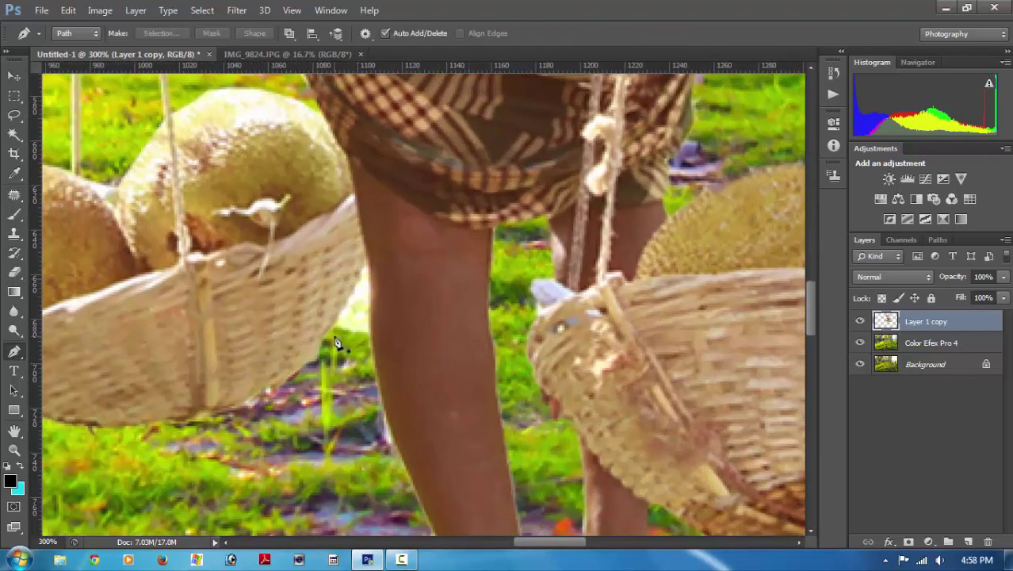
{"action": "left_click", "coordinate": [333, 329]}
{"action": "mouse_move", "coordinate": [363, 267]}
{"action": "left_mouse_down"}
{"action": "mouse_move", "coordinate": [368, 248]}
{"action": "mouse_move", "coordinate": [363, 270]}
{"action": "left_mouse_up"}
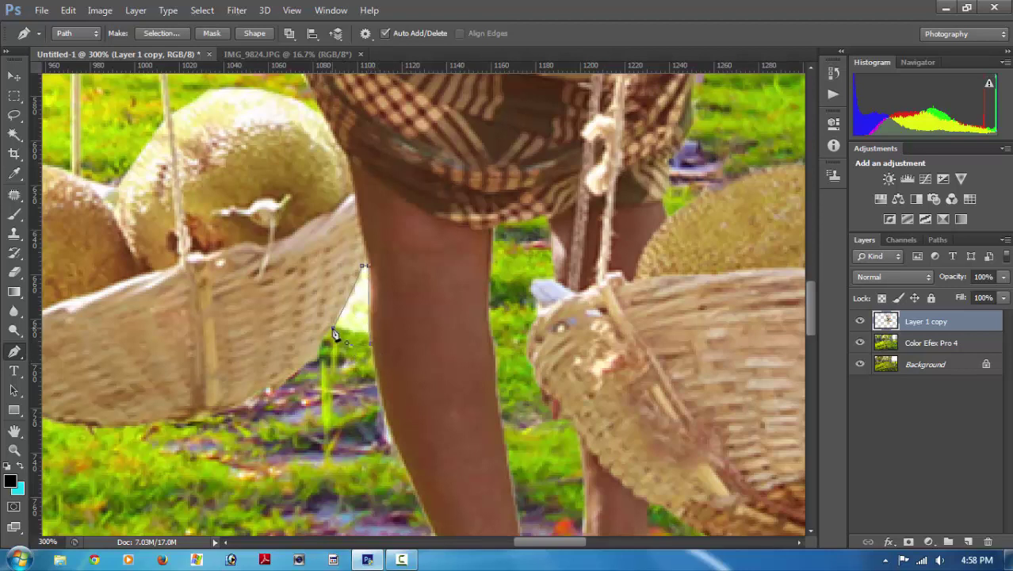
{"action": "key", "text": "ctrl+Return"}
{"action": "key", "text": "Delete"}
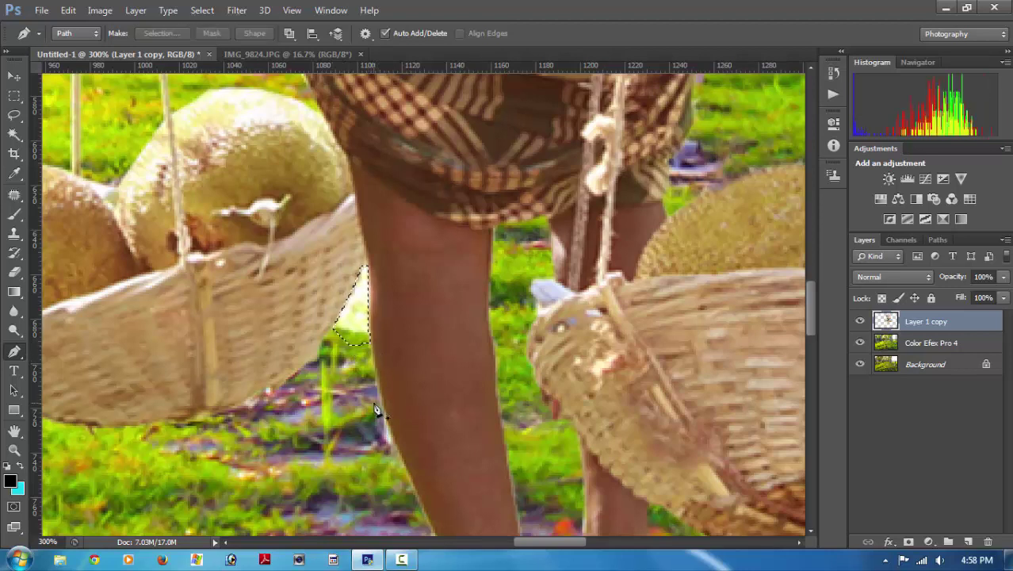
{"action": "key", "text": "m"}
{"action": "key", "text": "ctrl+d"}
On the Color Efex Pro 4 layer, select a small rectangle of grass below the man.
{"action": "left_click", "coordinate": [591, 339], "text": "alt"}
{"action": "left_click", "coordinate": [590, 340], "text": "alt"}
{"action": "left_click", "coordinate": [591, 339], "text": "alt"}
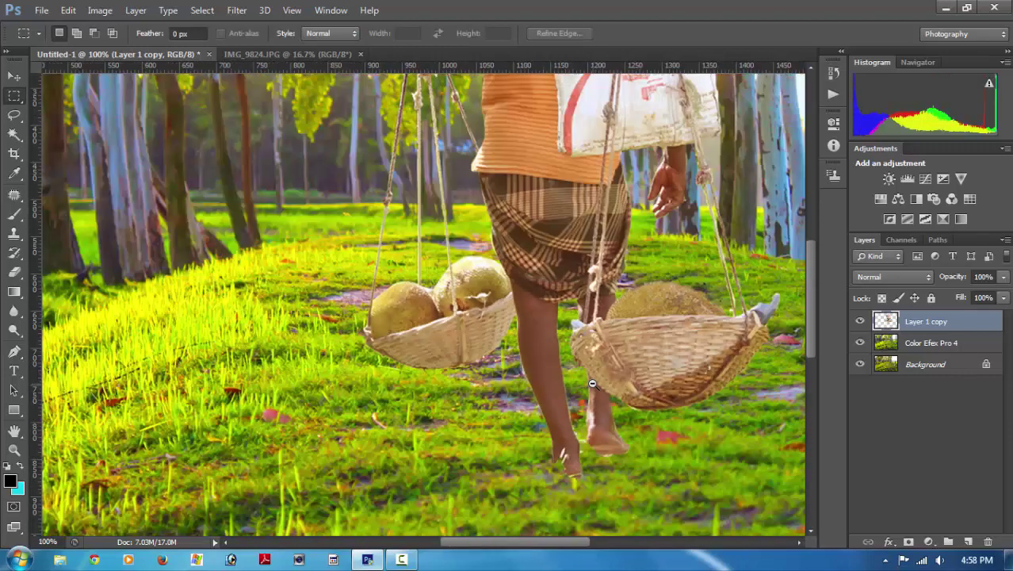
{"action": "left_click", "coordinate": [590, 388], "text": "alt"}
{"action": "left_click", "coordinate": [525, 364]}
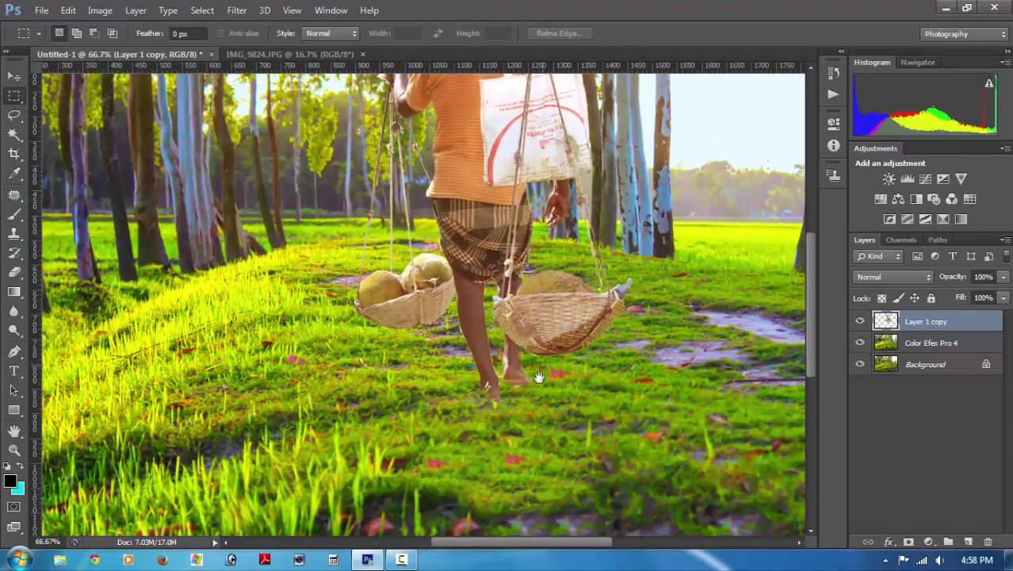
{"action": "left_click", "coordinate": [526, 364], "text": "alt"}
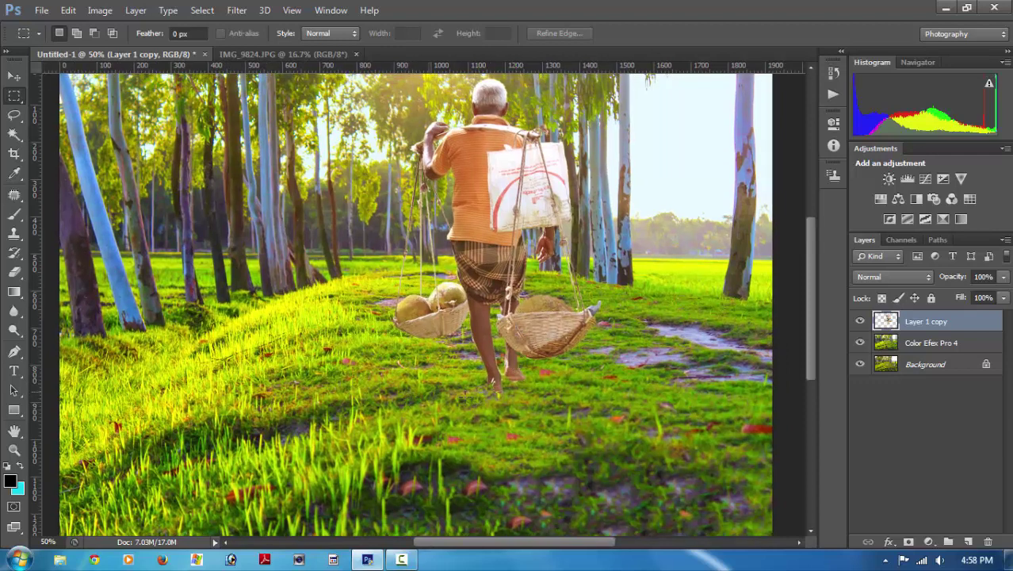
{"action": "left_click", "coordinate": [899, 344]}
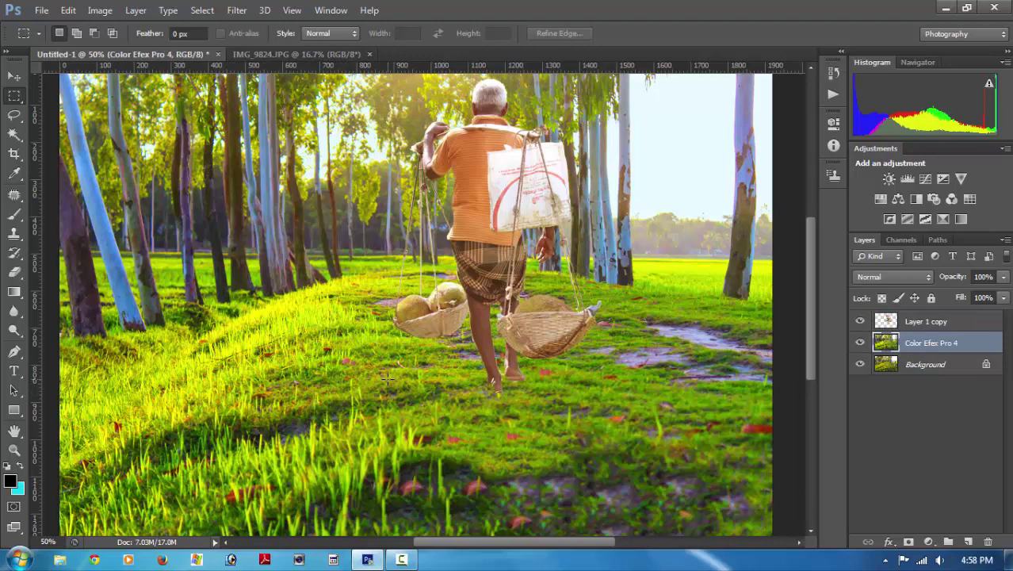
{"action": "left_click_drag", "start_coordinate": [387, 379], "coordinate": [457, 420]}
{"action": "left_click_drag", "start_coordinate": [427, 390], "coordinate": [424, 384]}
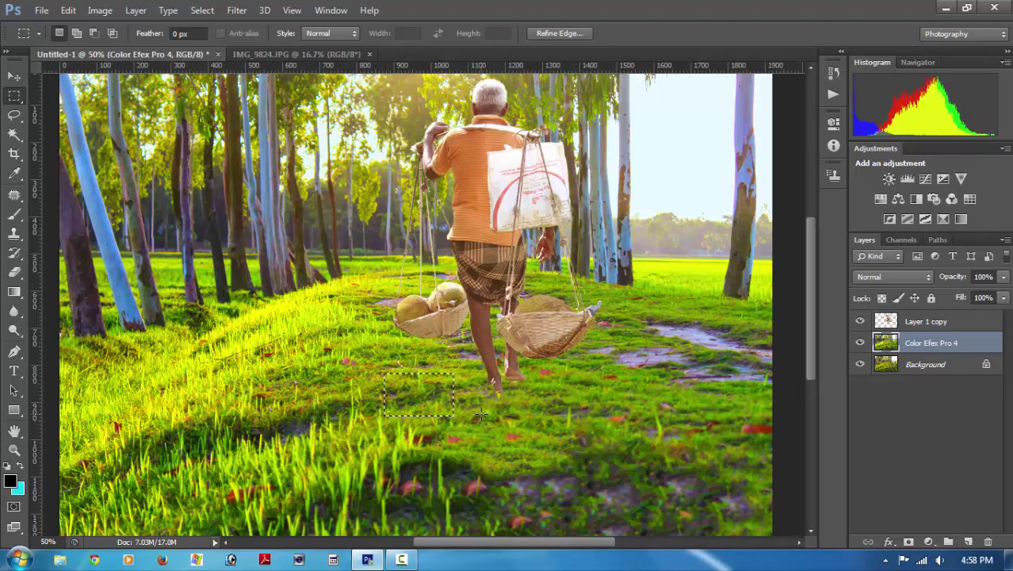
{"action": "left_click_drag", "start_coordinate": [451, 410], "coordinate": [451, 405]}
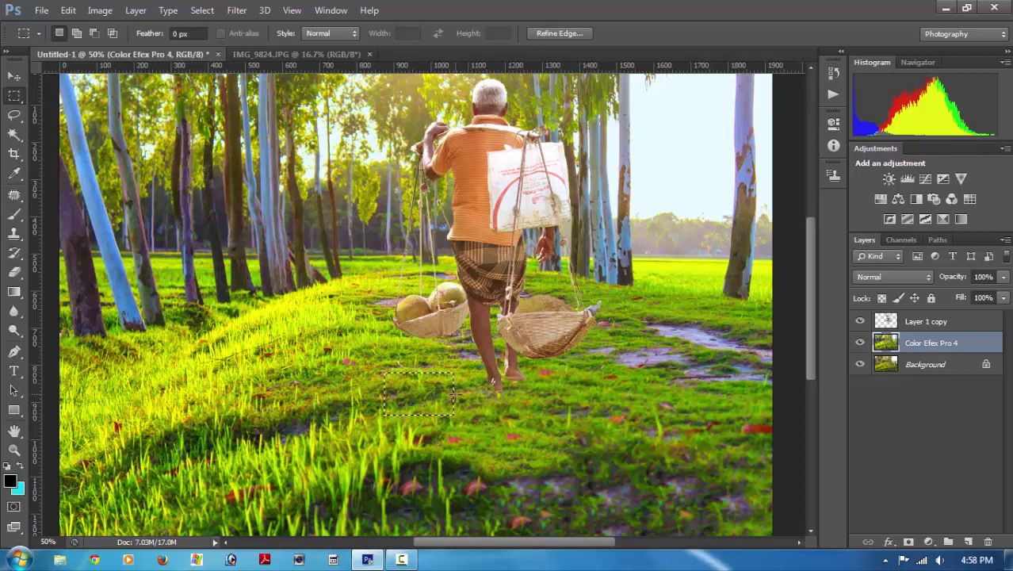
Feather the grass selection by 3 px, drag it over the man's feet, and deselect.
{"action": "right_click", "coordinate": [421, 390]}
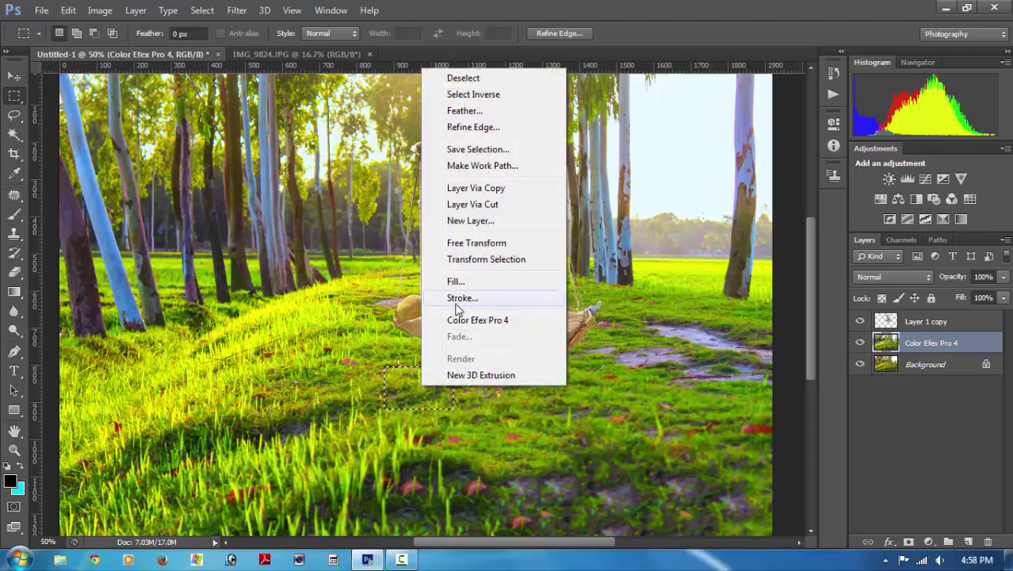
{"action": "left_click", "coordinate": [464, 111]}
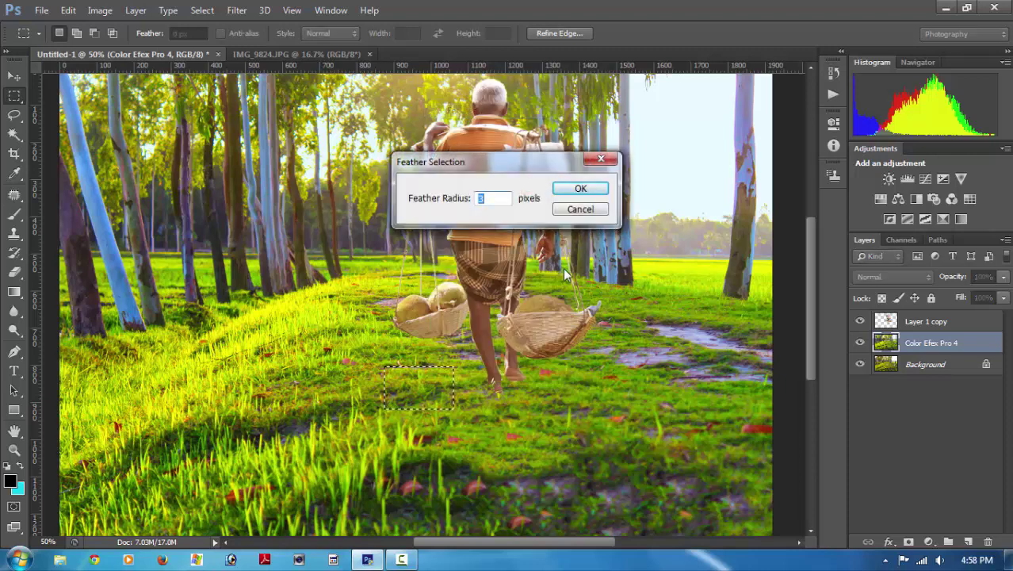
{"action": "key", "text": "Return"}
{"action": "key", "text": "v"}
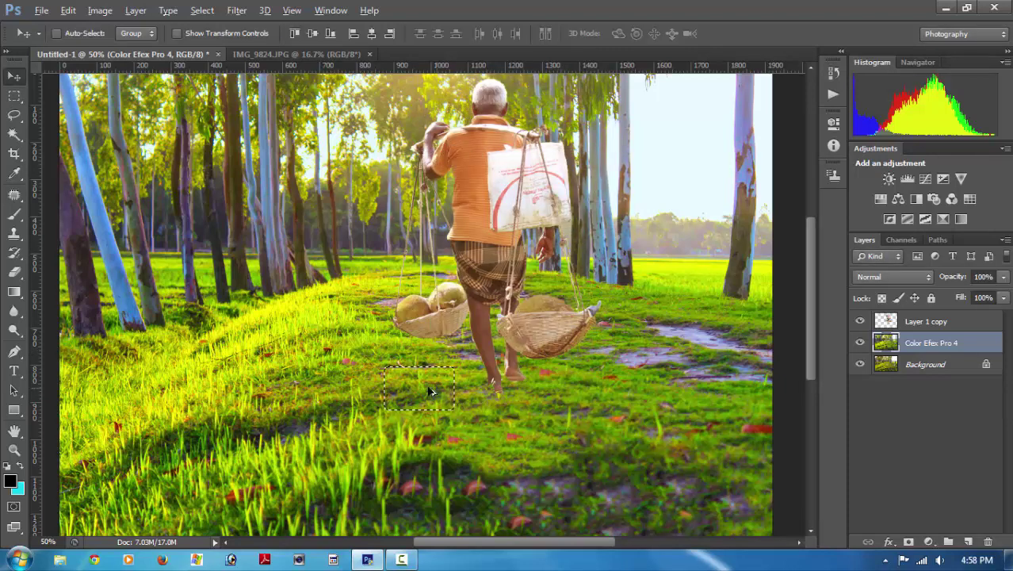
{"action": "left_click_drag", "start_coordinate": [429, 390], "coordinate": [514, 377]}
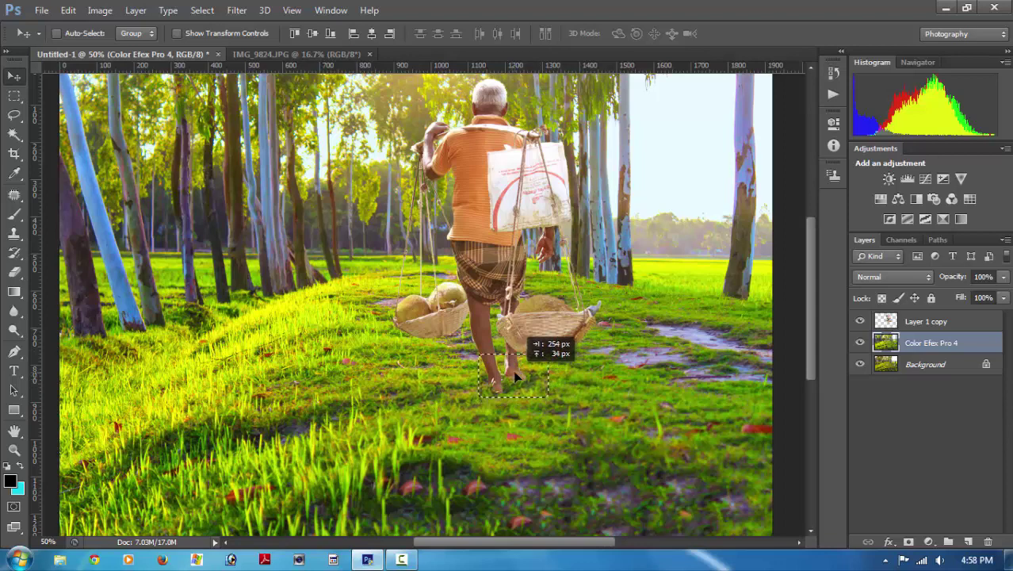
{"action": "left_click_drag", "start_coordinate": [514, 378], "coordinate": [515, 379]}
{"action": "key", "text": "m"}
{"action": "key", "text": "ctrl+d"}
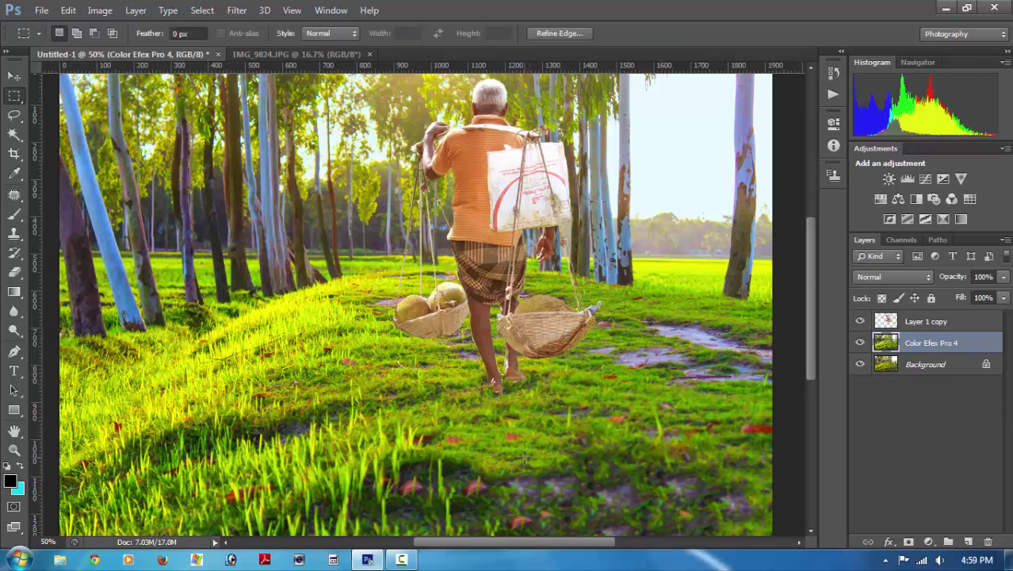
{"action": "scroll", "coordinate": [555, 379], "scroll_direction": "up", "scroll_amount": 1}
{"action": "scroll", "coordinate": [555, 379], "scroll_direction": "up", "scroll_amount": 1}
{"action": "scroll", "coordinate": [555, 378], "scroll_direction": "down", "scroll_amount": 1}
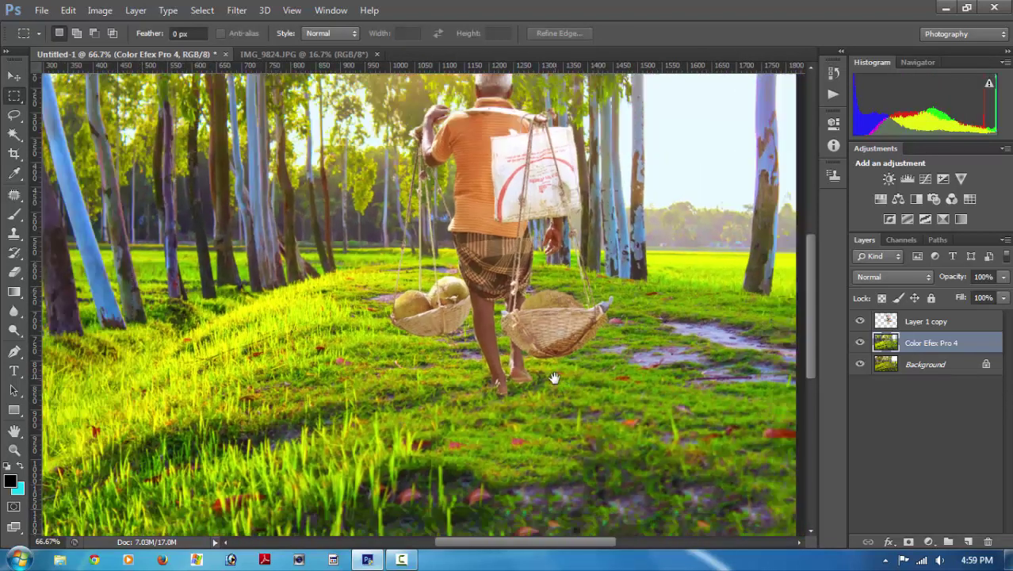
{"action": "scroll", "coordinate": [554, 378], "scroll_direction": "down", "scroll_amount": 1}
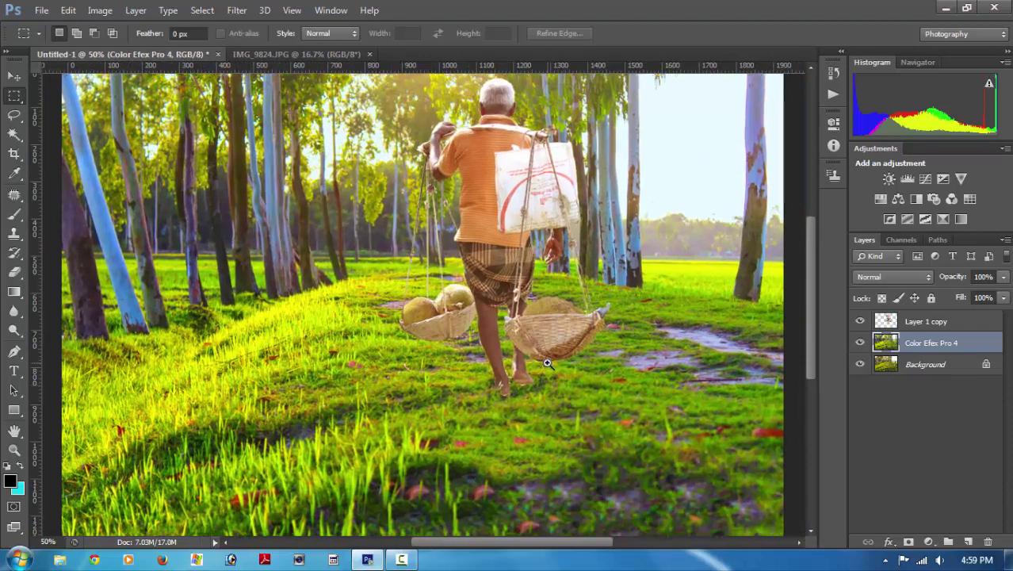
{"action": "scroll", "coordinate": [555, 372], "scroll_direction": "up", "scroll_amount": 1}
Add a new layer below Layer 1 copy and paint black under the feet with a size 90 brush.
{"action": "left_click", "coordinate": [921, 327]}
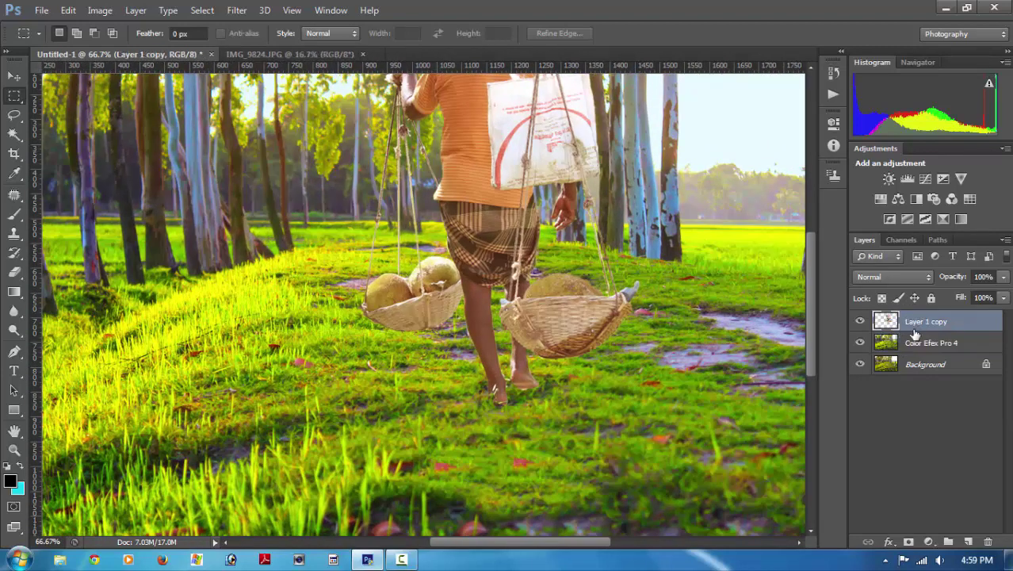
{"action": "left_click", "coordinate": [968, 541], "text": "ctrl"}
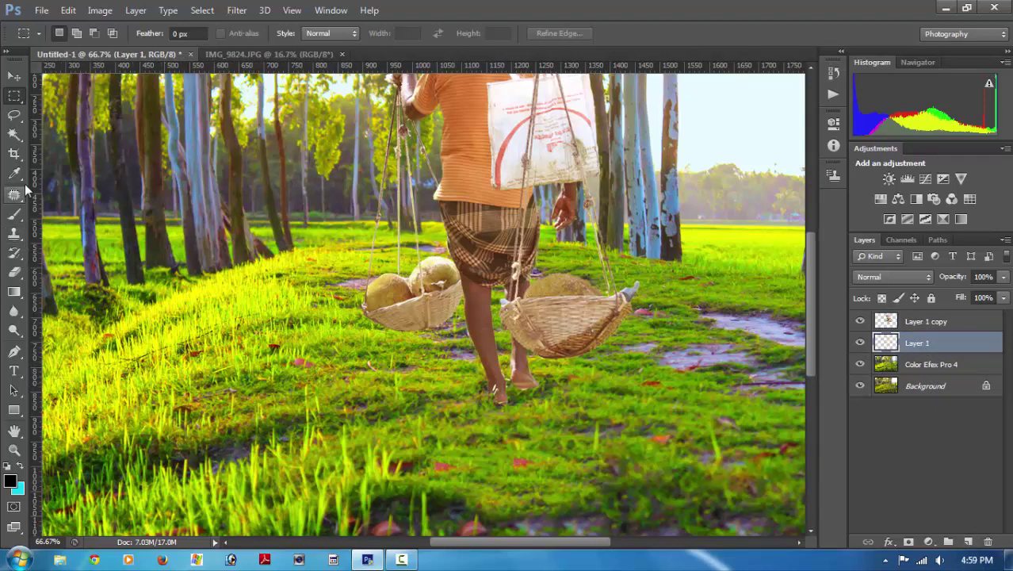
{"action": "left_click", "coordinate": [15, 214]}
{"action": "right_click", "coordinate": [18, 216]}
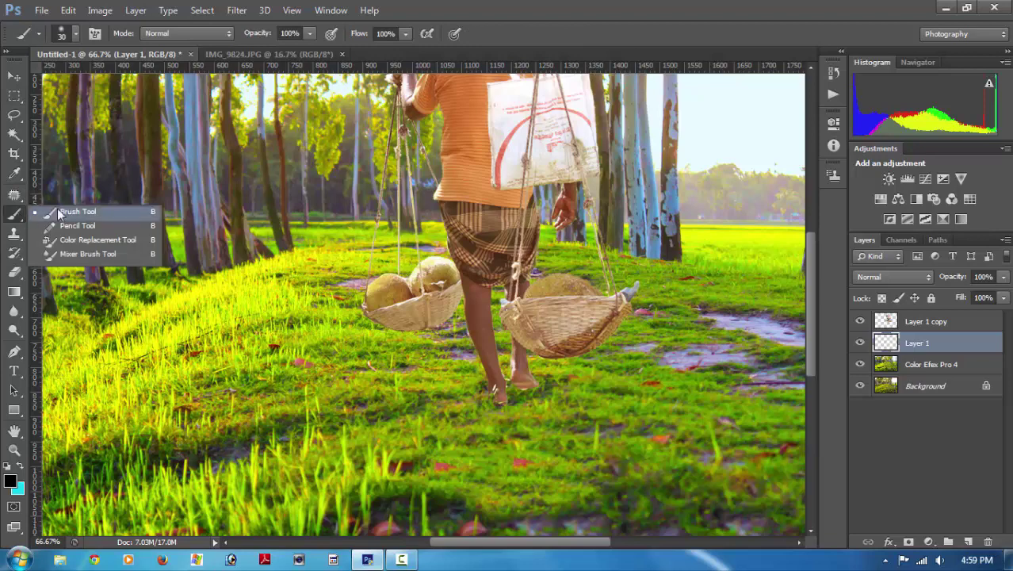
{"action": "left_click", "coordinate": [58, 212]}
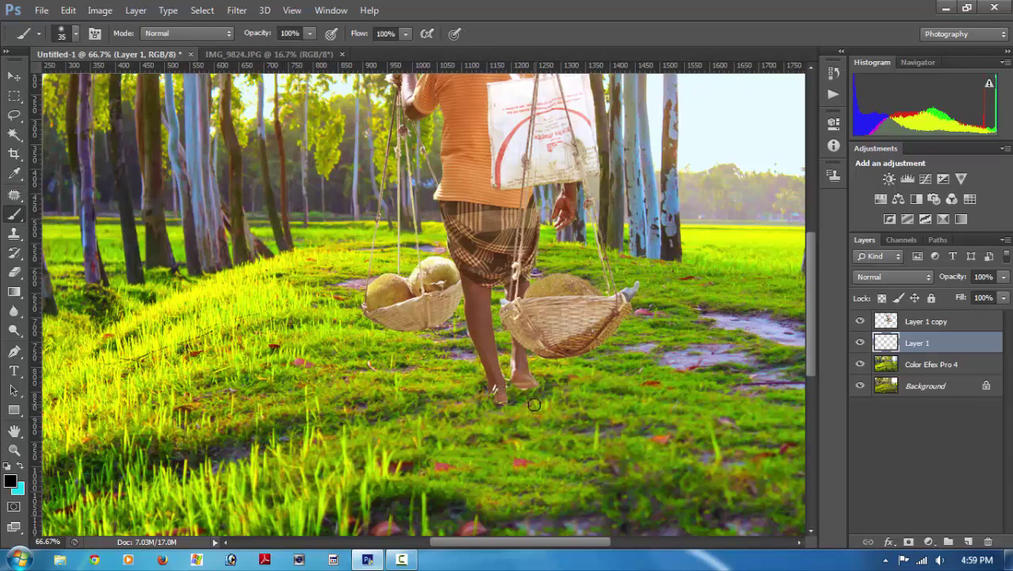
{"action": "key", "text": "bracketright"}
{"action": "key", "text": "bracketright"}
{"action": "key", "text": "bracketright"}
{"action": "key", "text": "bracketright"}
{"action": "key", "text": "bracketright"}
{"action": "key", "text": "bracketright"}
{"action": "mouse_move", "coordinate": [532, 390]}
{"action": "left_mouse_down"}
{"action": "mouse_move", "coordinate": [506, 404]}
{"action": "mouse_move", "coordinate": [466, 399]}
{"action": "left_mouse_up"}
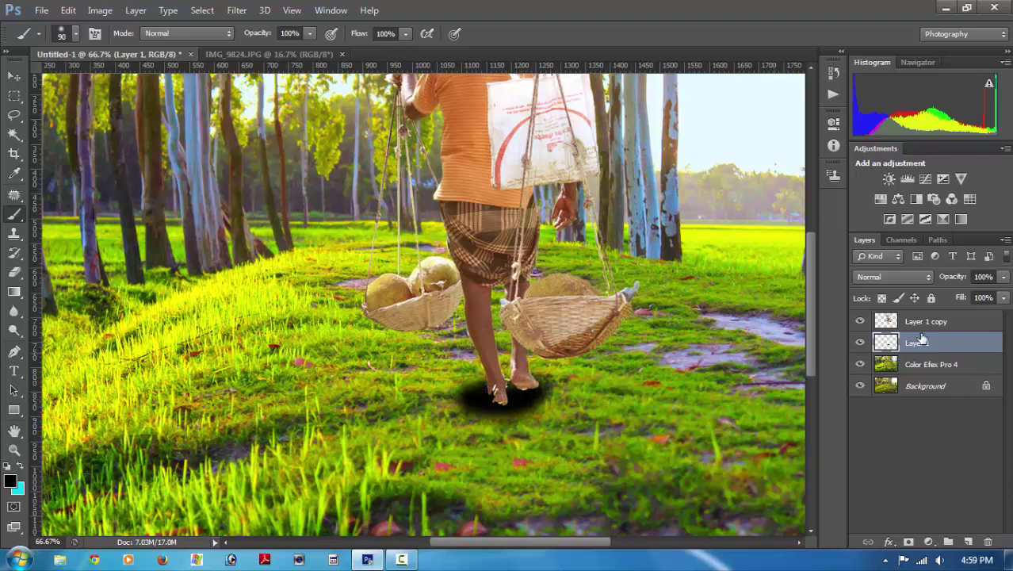
Lower the shadow layer to 91% opacity and apply a 22.3-pixel Gaussian Blur.
{"action": "left_click", "coordinate": [1003, 297]}
{"action": "left_click_drag", "start_coordinate": [991, 300], "coordinate": [992, 298]}
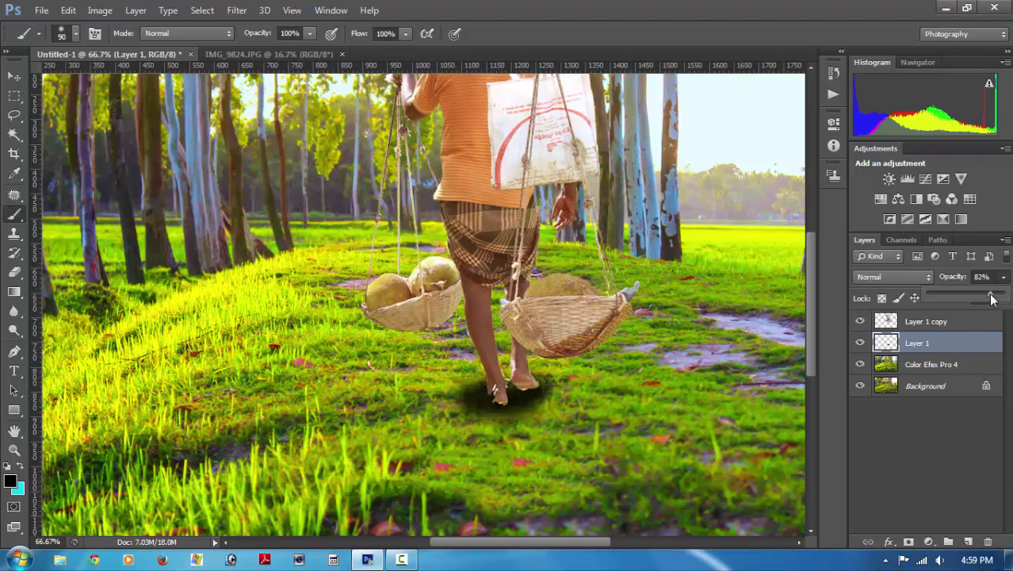
{"action": "left_click", "coordinate": [236, 10]}
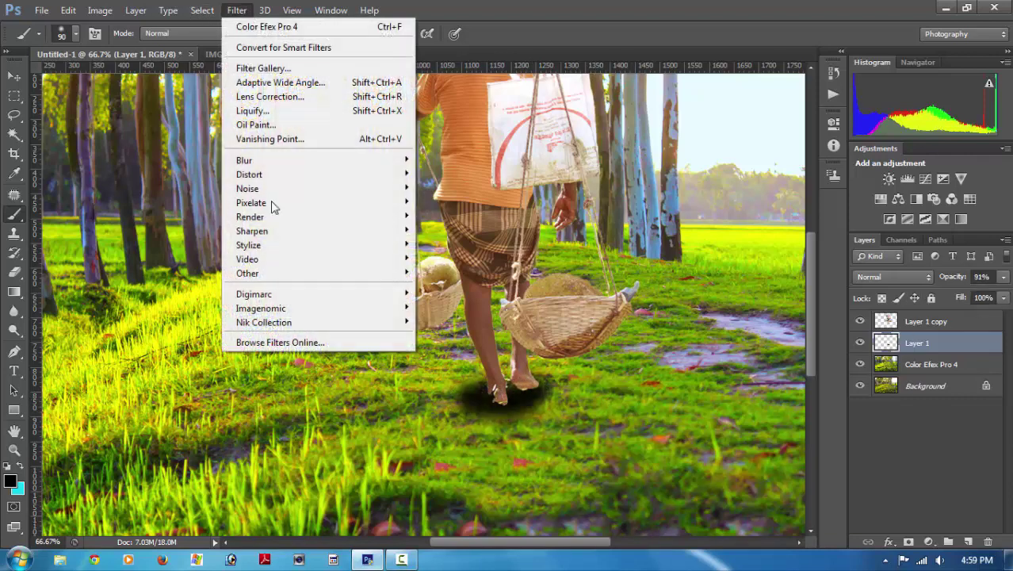
{"action": "mouse_move", "coordinate": [317, 160]}
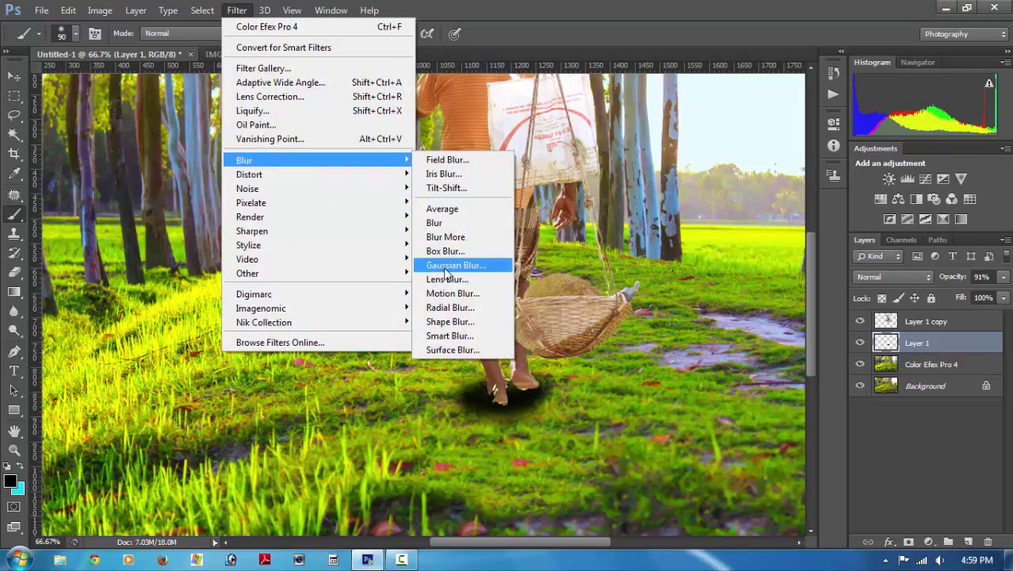
{"action": "left_click", "coordinate": [456, 264]}
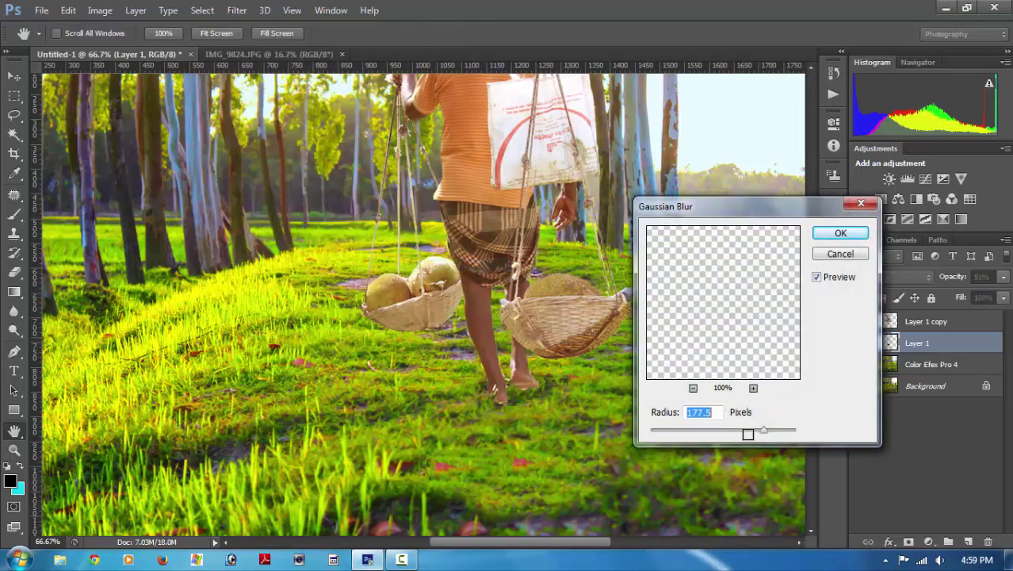
{"action": "left_click_drag", "start_coordinate": [751, 439], "coordinate": [705, 437]}
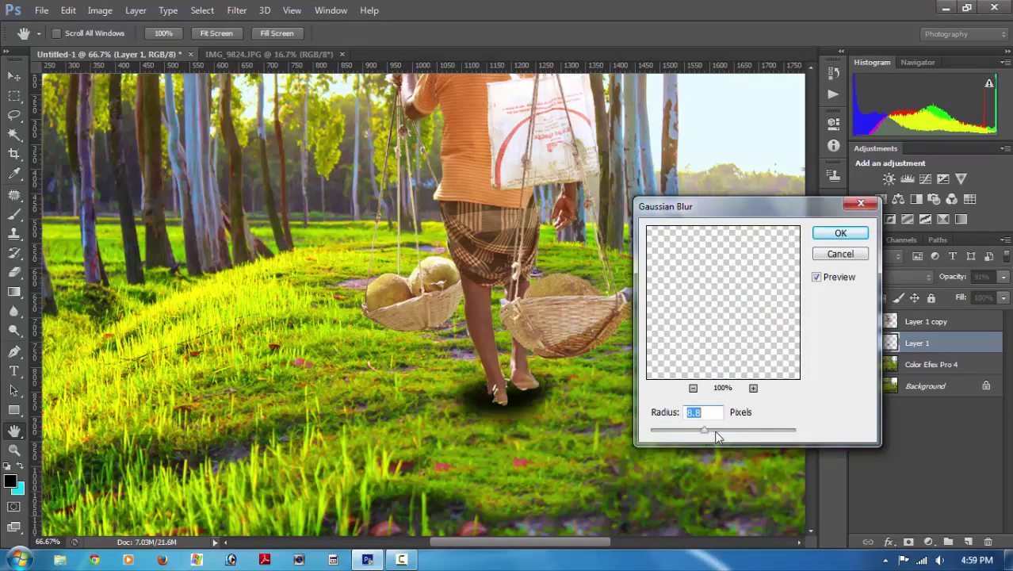
{"action": "left_click", "coordinate": [716, 437]}
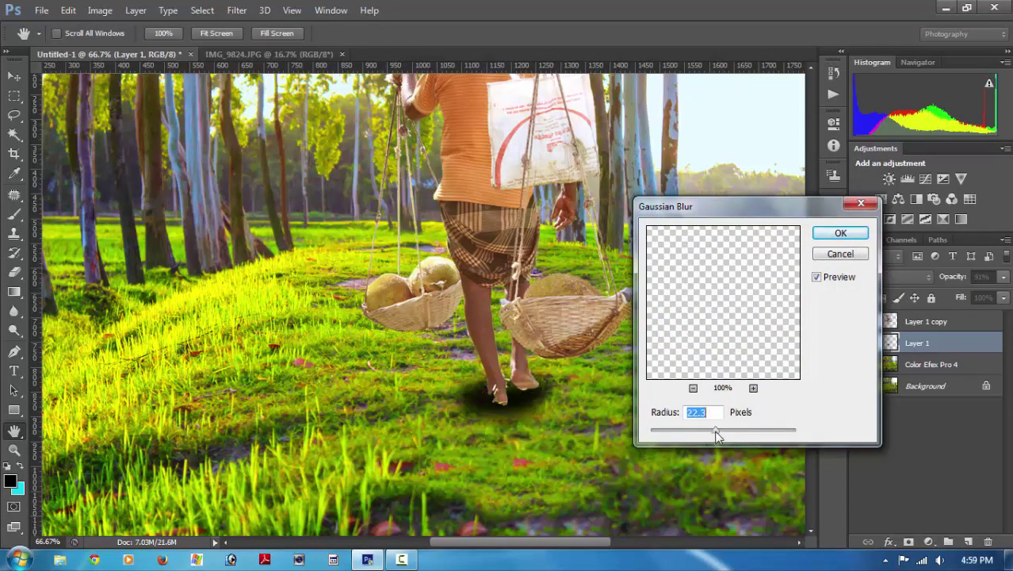
{"action": "left_click", "coordinate": [839, 233]}
{"action": "left_click", "coordinate": [573, 310], "text": "alt"}
{"action": "left_click", "coordinate": [573, 310], "text": "alt"}
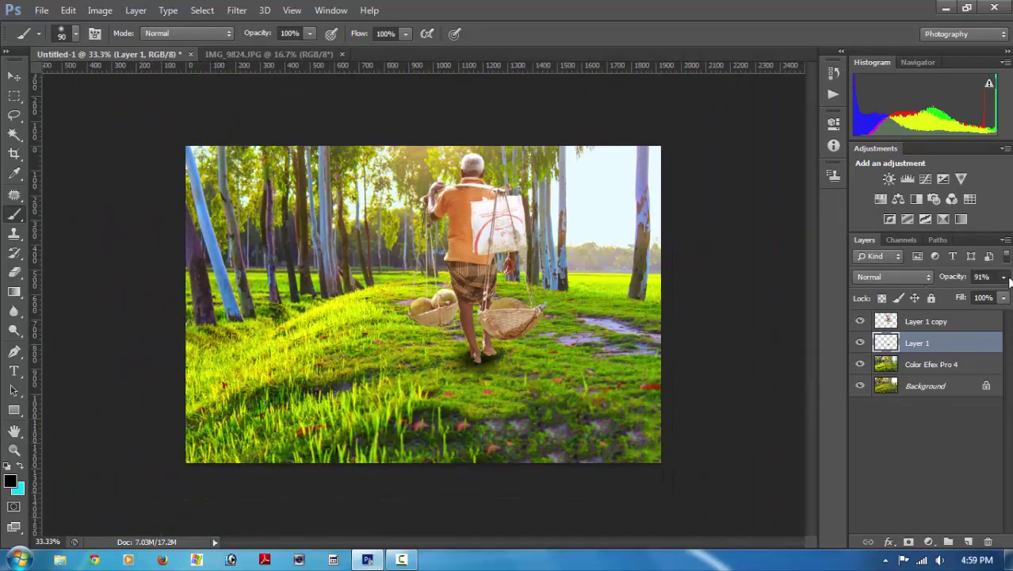
Set the shadow to 60% opacity, skew it, and shift it about 78 px right, 42 px down.
{"action": "left_click_drag", "start_coordinate": [1004, 278], "coordinate": [984, 297]}
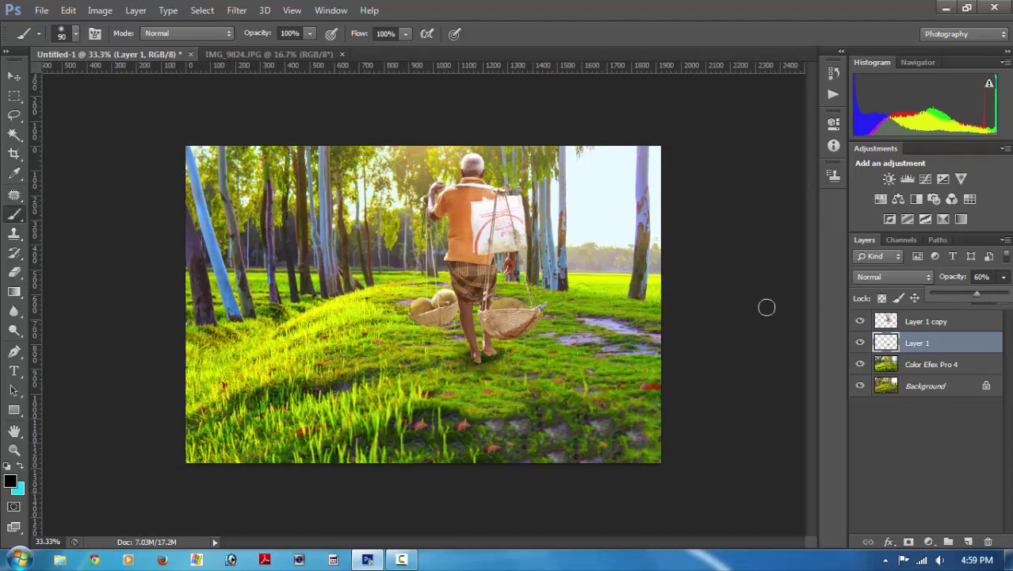
{"action": "left_click", "coordinate": [601, 283]}
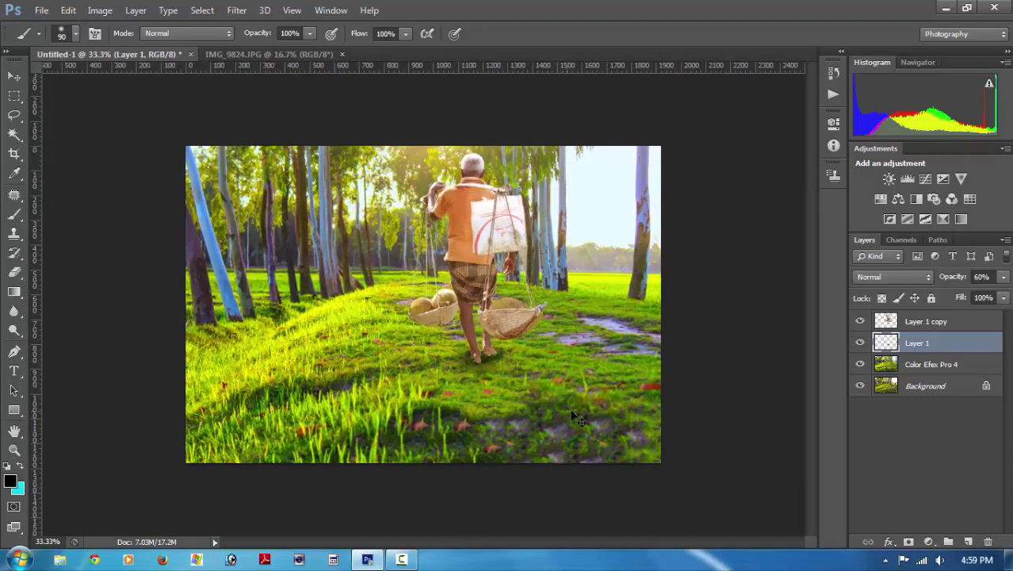
{"action": "key", "text": "ctrl+t"}
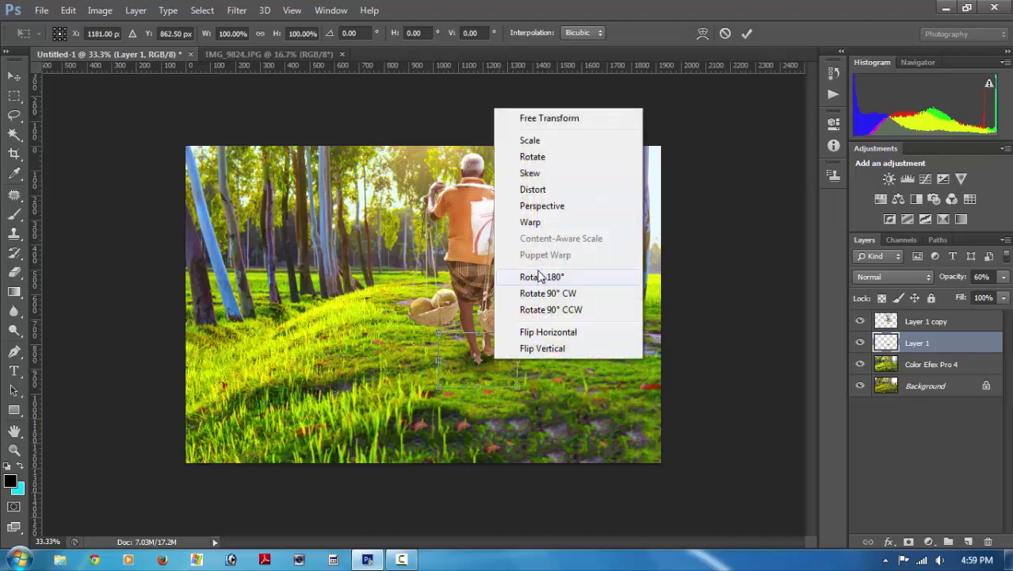
{"action": "left_click", "coordinate": [532, 173]}
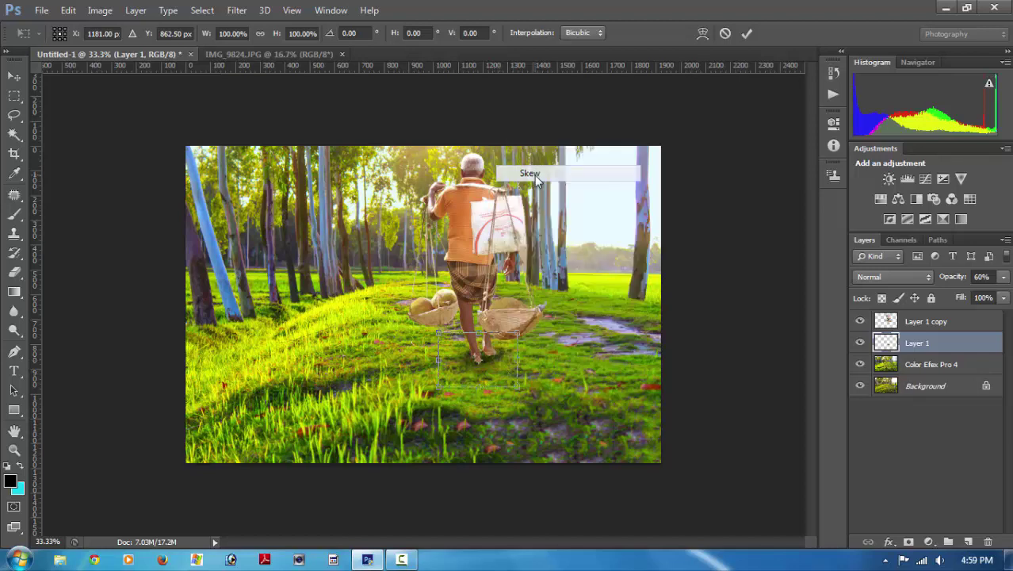
{"action": "left_click_drag", "start_coordinate": [518, 335], "coordinate": [489, 322]}
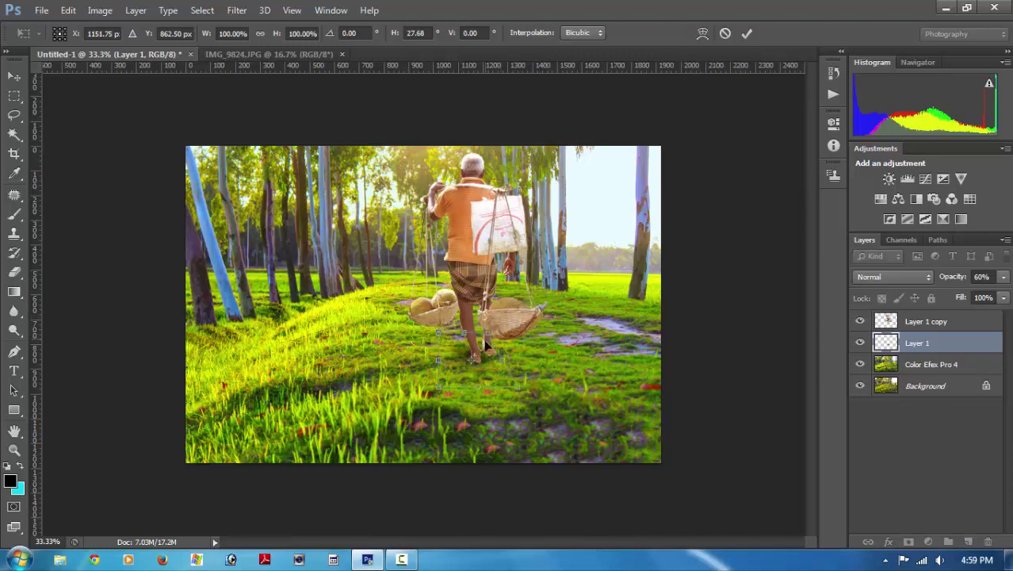
{"action": "left_click_drag", "start_coordinate": [480, 357], "coordinate": [502, 361]}
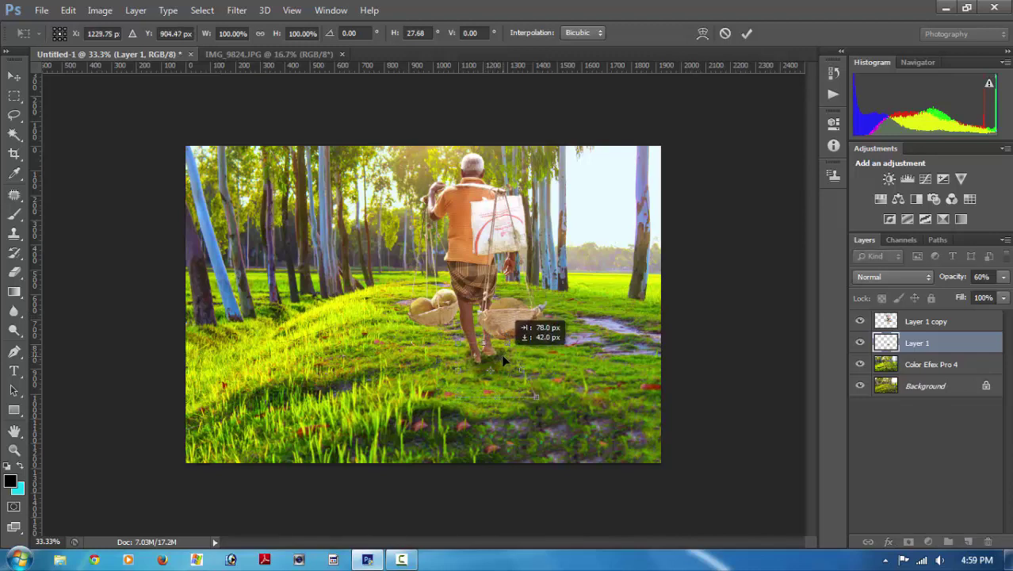
{"action": "left_click", "coordinate": [747, 34]}
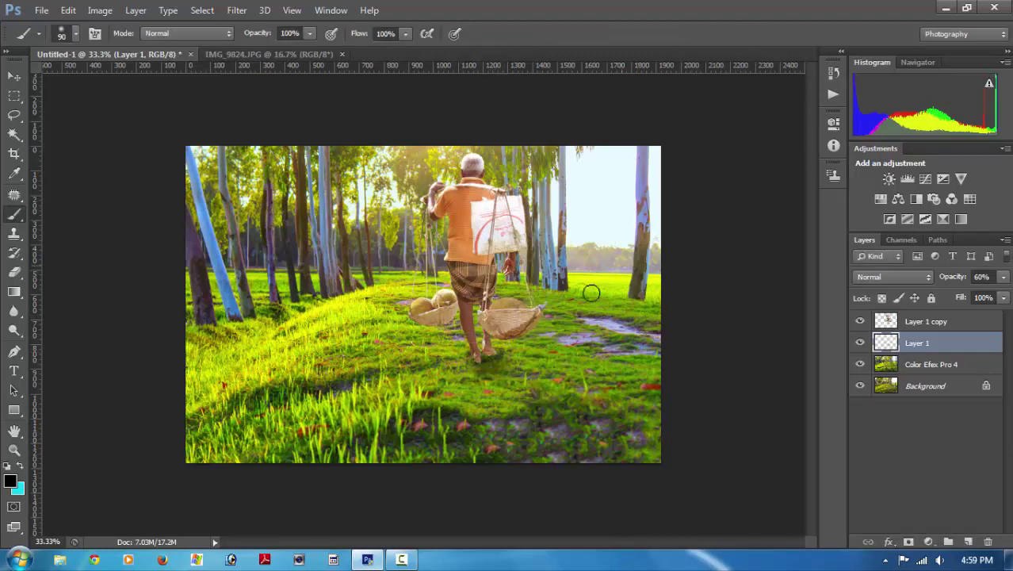
{"action": "scroll", "coordinate": [517, 302], "scroll_direction": "down", "scroll_amount": 1}
{"action": "scroll", "coordinate": [517, 302], "scroll_direction": "up", "scroll_amount": 1}
{"action": "left_click", "coordinate": [936, 324]}
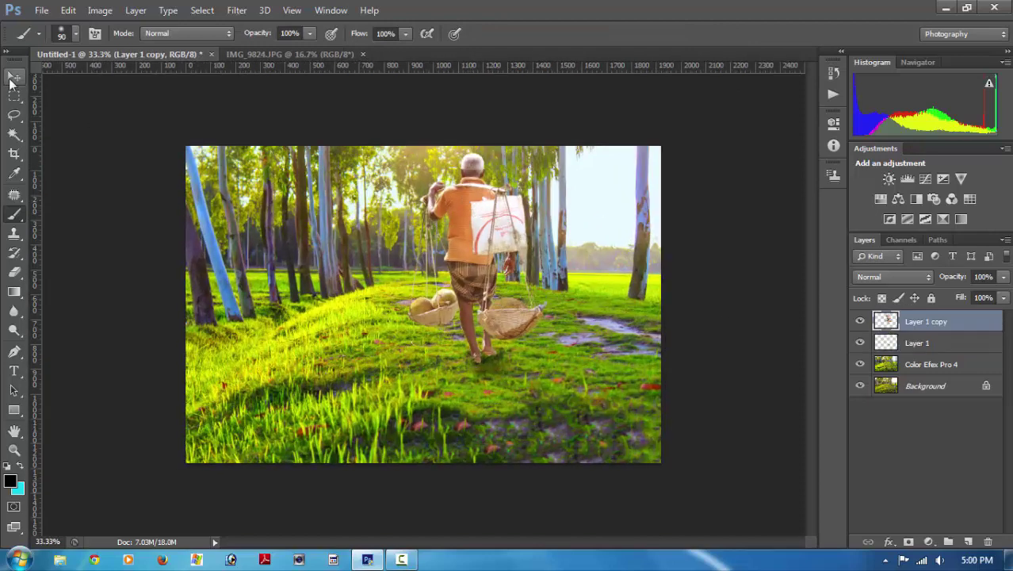
Duplicate Layer 1 copy and load the man's outline as a selection.
{"action": "left_click", "coordinate": [14, 77]}
{"action": "right_click", "coordinate": [484, 226]}
{"action": "left_click", "coordinate": [515, 231]}
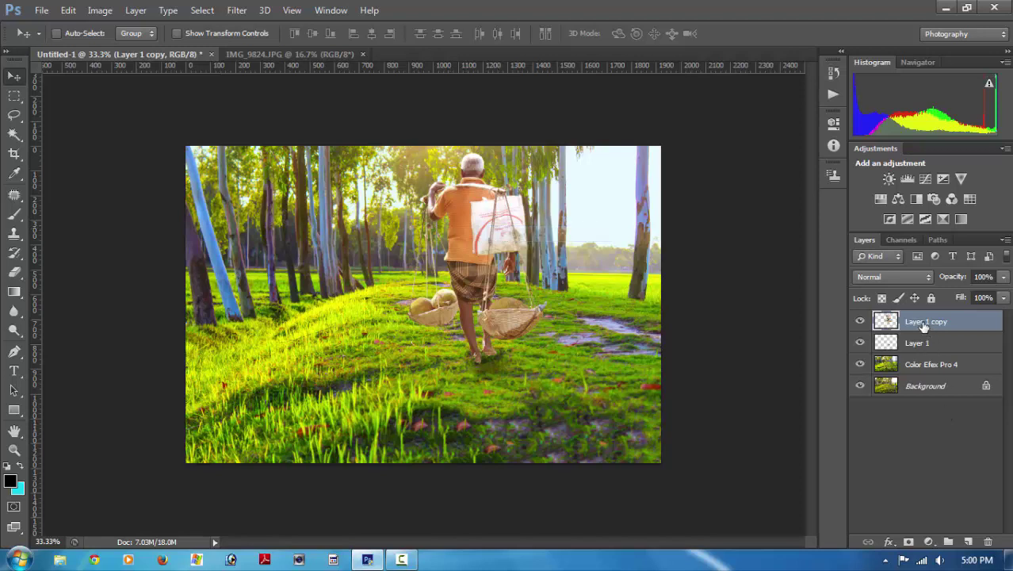
{"action": "left_click_drag", "start_coordinate": [923, 325], "coordinate": [969, 542]}
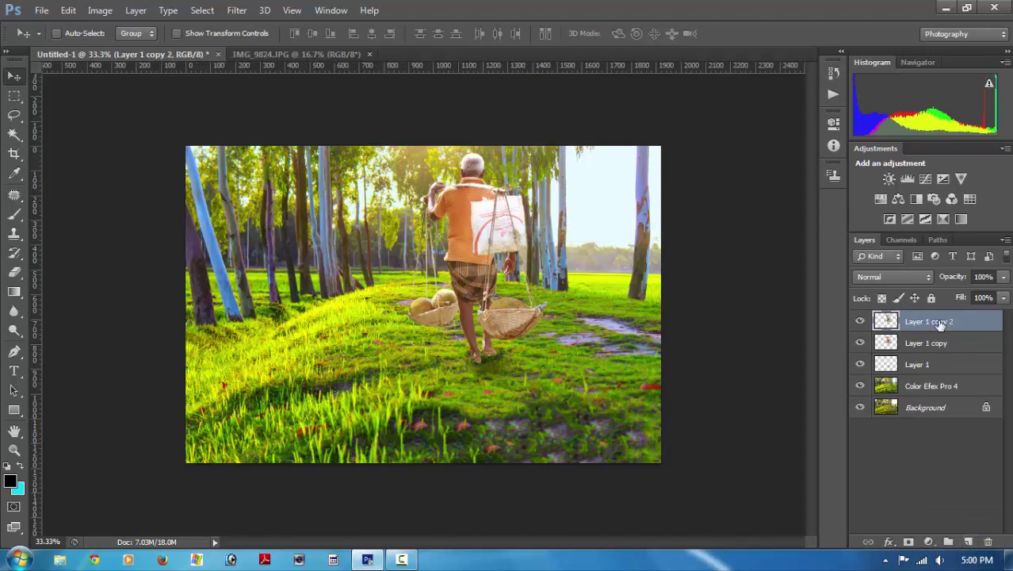
{"action": "left_click", "coordinate": [887, 321], "text": "ctrl"}
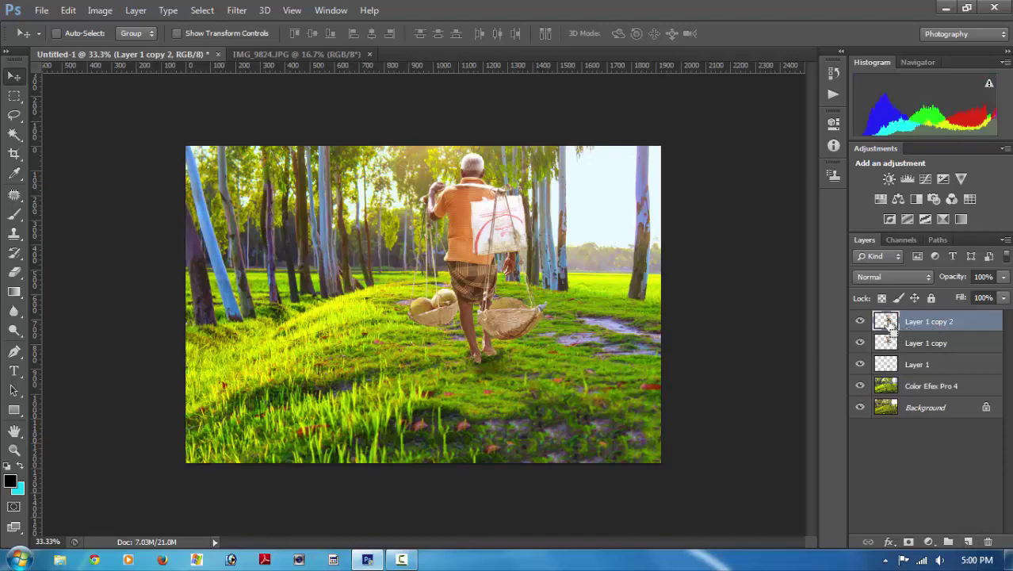
Skew the man copy, then distort its top down so it lies on the grass.
{"action": "key", "text": "ctrl+t"}
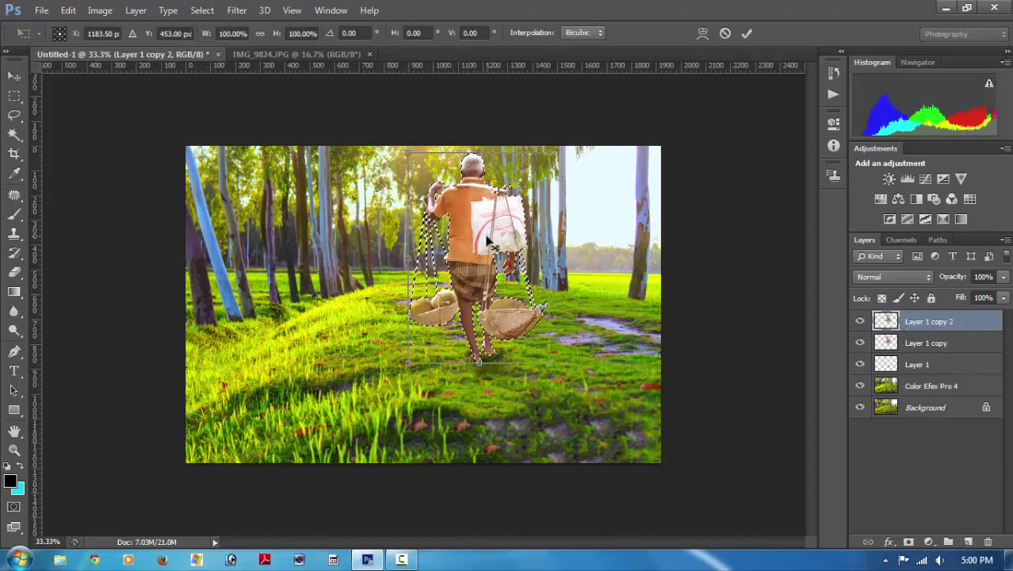
{"action": "right_click", "coordinate": [487, 236]}
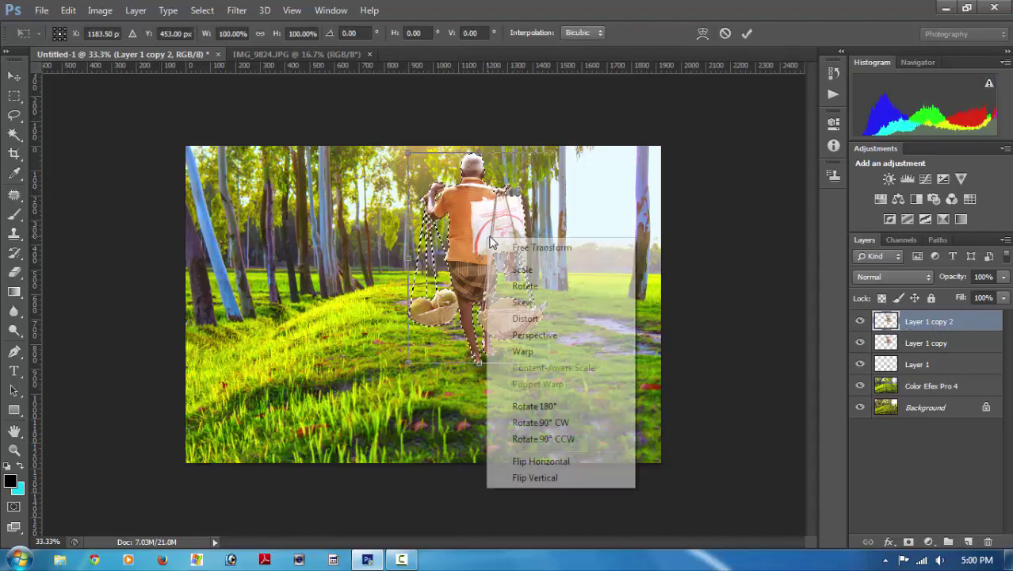
{"action": "left_click", "coordinate": [524, 302]}
{"action": "left_click_drag", "start_coordinate": [477, 153], "coordinate": [525, 151]}
{"action": "left_click_drag", "start_coordinate": [544, 332], "coordinate": [547, 300]}
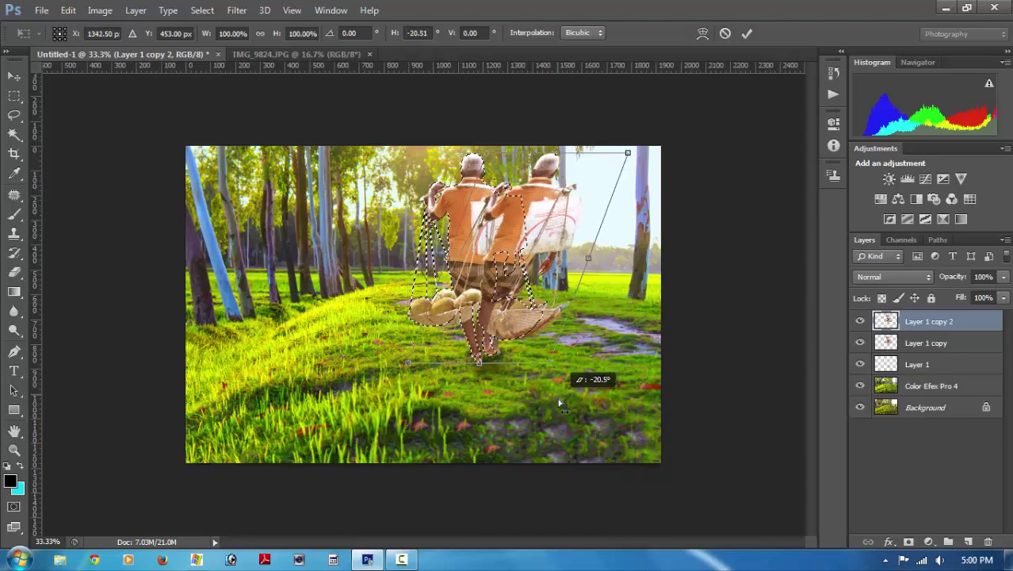
{"action": "right_click", "coordinate": [555, 196]}
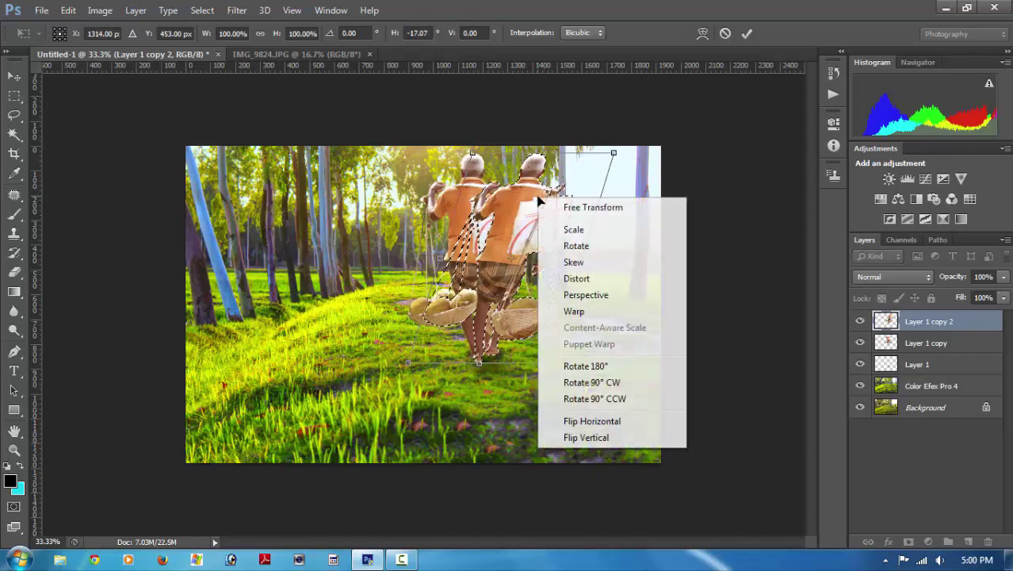
{"action": "left_click", "coordinate": [577, 279]}
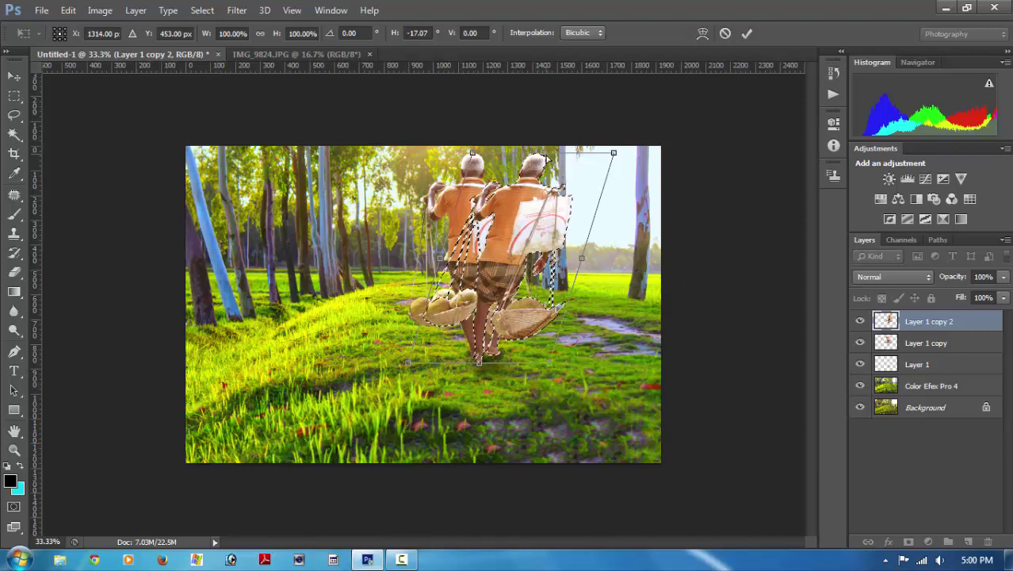
{"action": "mouse_move", "coordinate": [537, 162]}
{"action": "left_mouse_down"}
{"action": "mouse_move", "coordinate": [573, 439]}
{"action": "mouse_move", "coordinate": [582, 433]}
{"action": "left_mouse_up"}
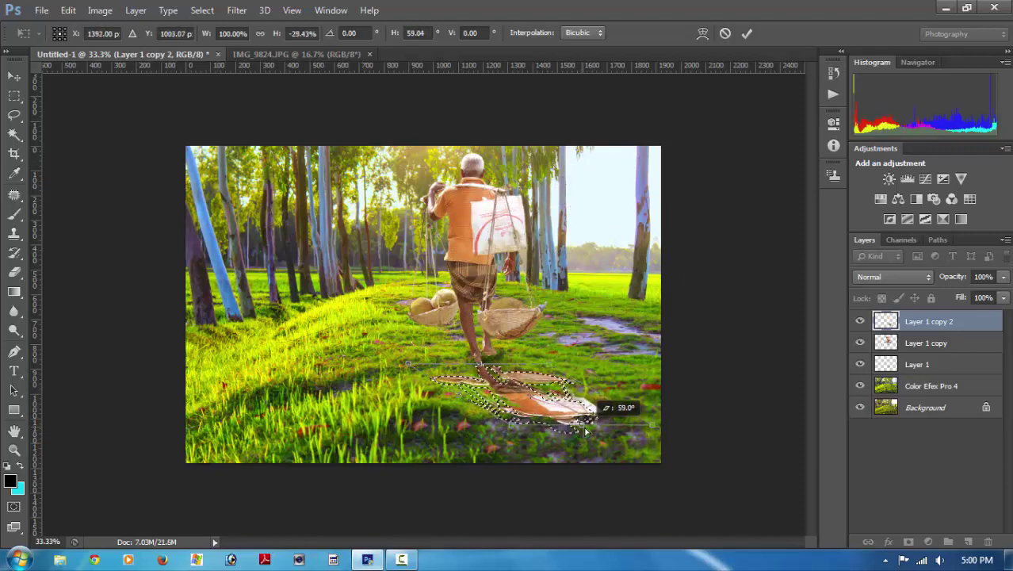
{"action": "left_click_drag", "start_coordinate": [581, 434], "coordinate": [595, 428]}
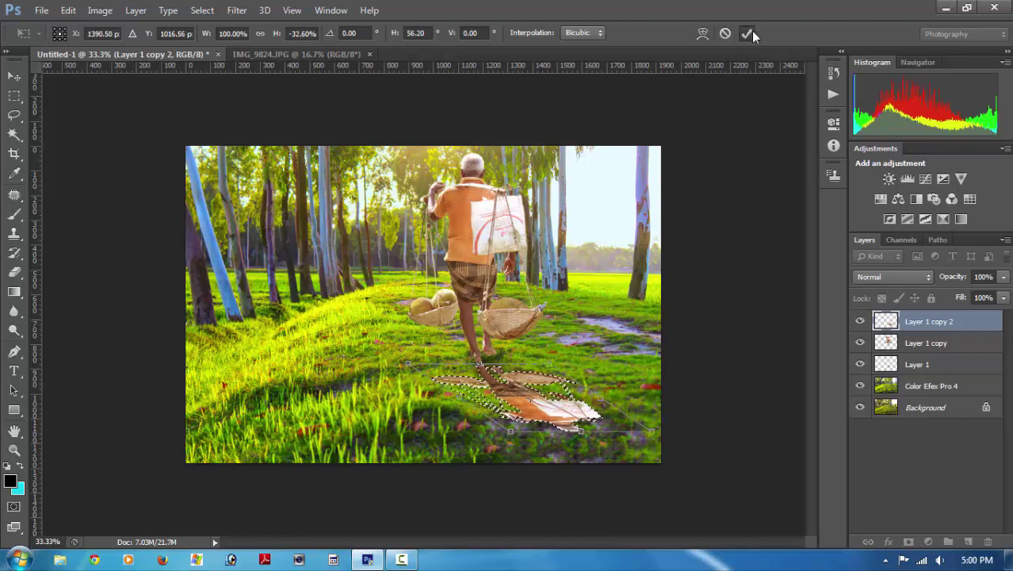
Commit the transform and fill the flattened man shape with black (000000).
{"action": "left_click", "coordinate": [752, 31]}
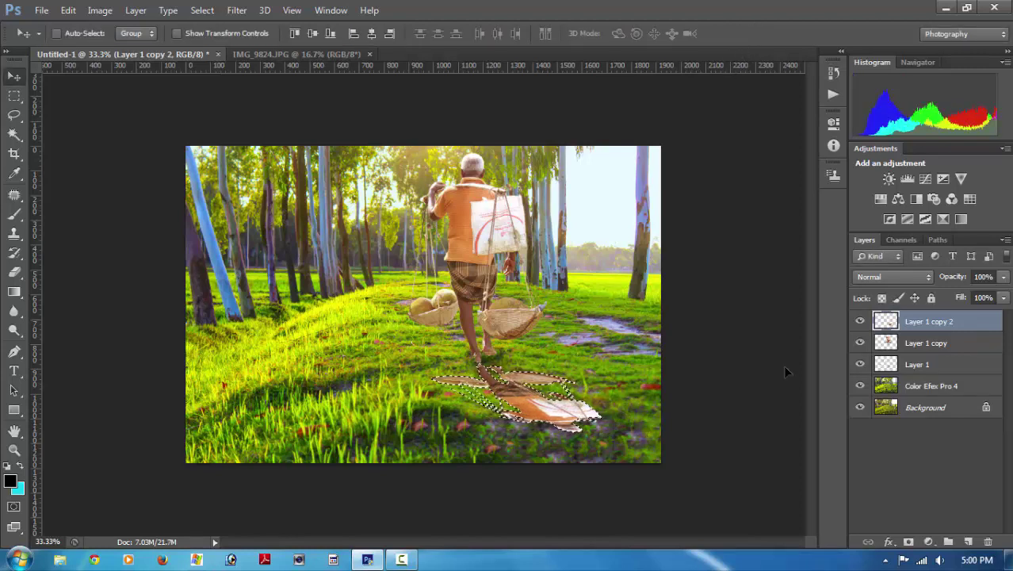
{"action": "key", "text": "ctrl+BackSpace"}
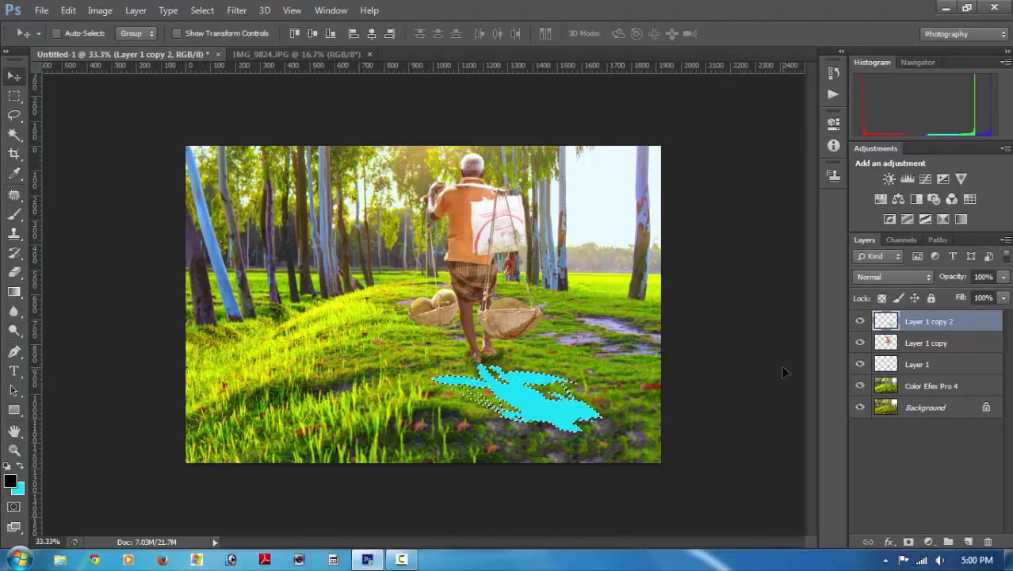
{"action": "key", "text": "ctrl+z"}
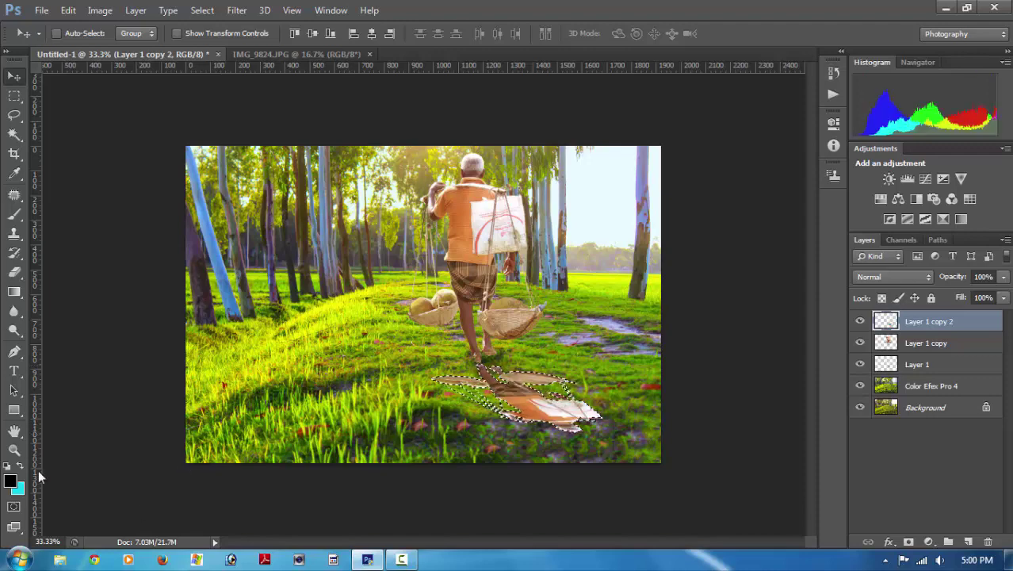
{"action": "left_click", "coordinate": [18, 488]}
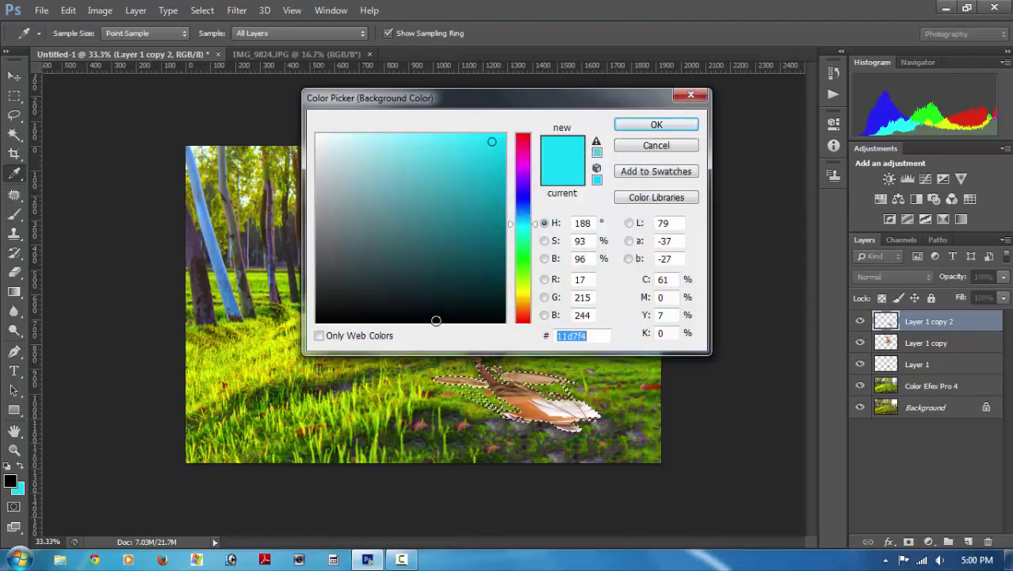
{"action": "type", "text": "000000"}
{"action": "key", "text": "Return"}
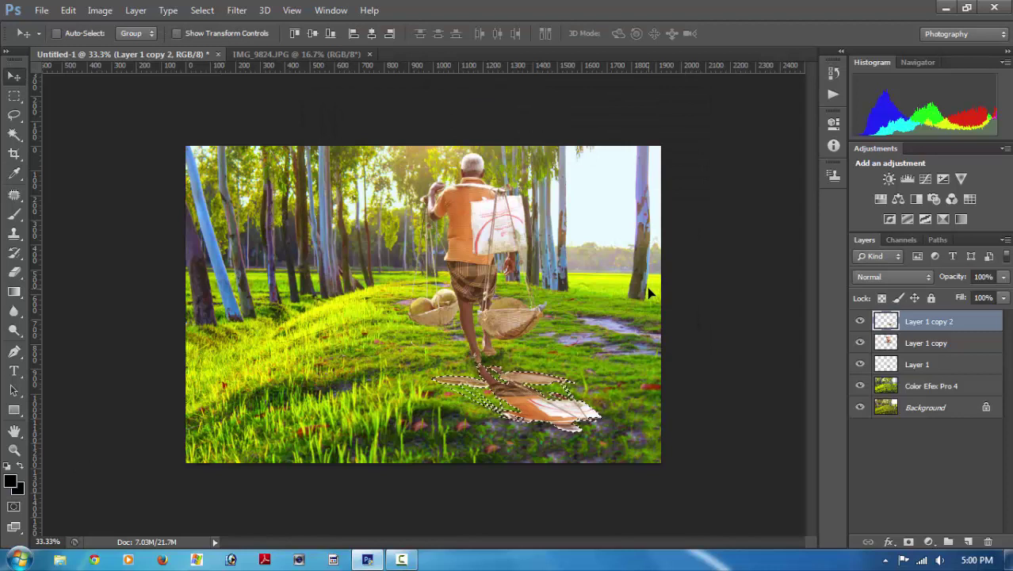
{"action": "key", "text": "ctrl+BackSpace"}
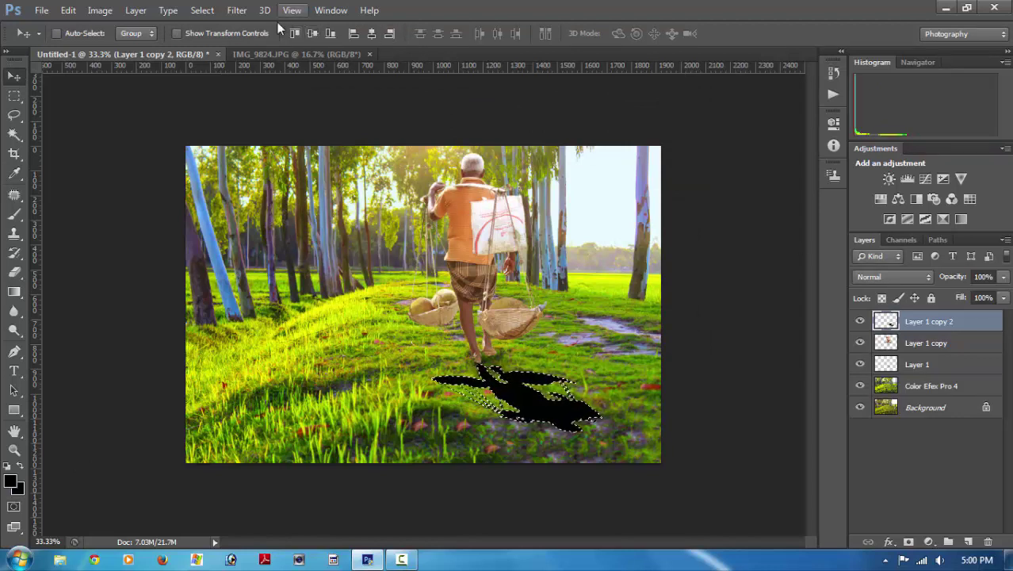
Set the shadow layer to 58% opacity, apply a strong Gaussian Blur, and deselect.
{"action": "left_click", "coordinate": [1004, 276]}
{"action": "left_click_drag", "start_coordinate": [979, 292], "coordinate": [973, 293]}
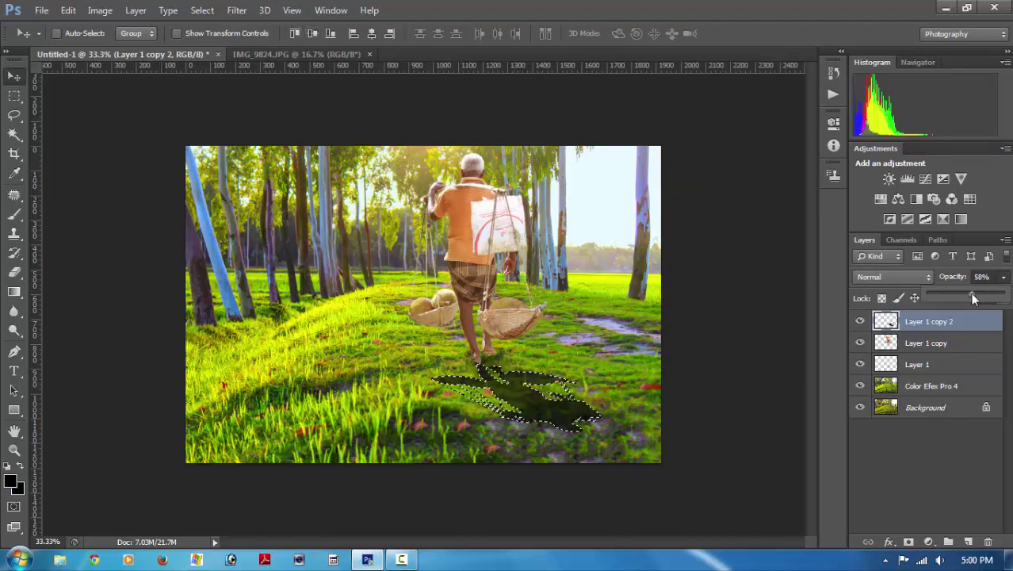
{"action": "left_click", "coordinate": [236, 10]}
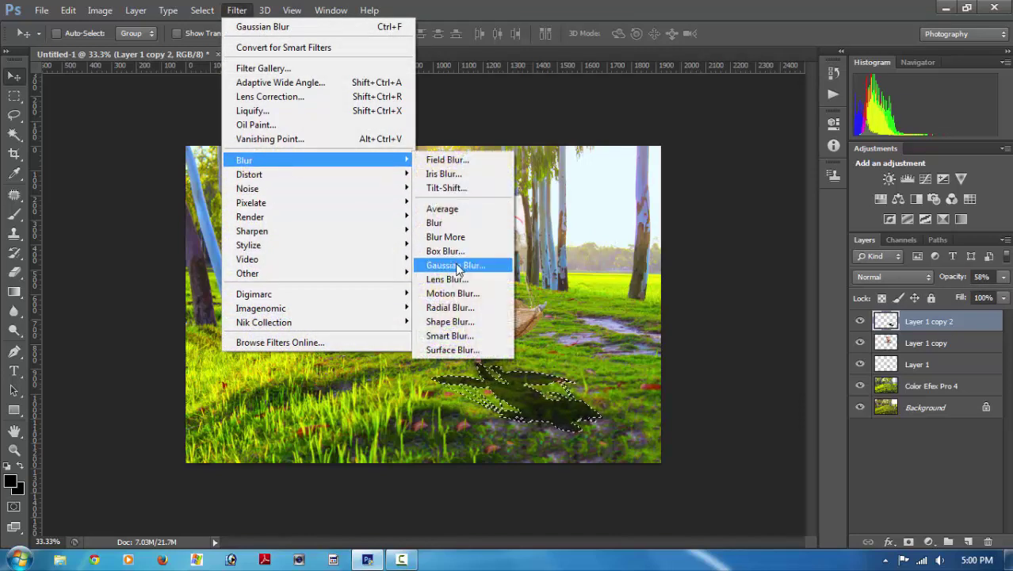
{"action": "left_click", "coordinate": [452, 263]}
{"action": "left_click_drag", "start_coordinate": [717, 429], "coordinate": [750, 439]}
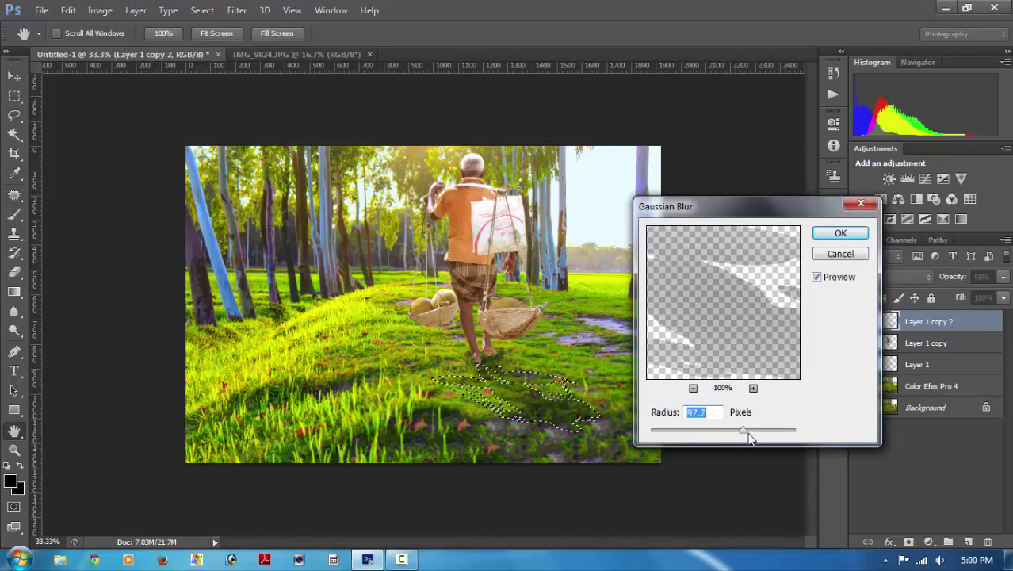
{"action": "left_click", "coordinate": [841, 233]}
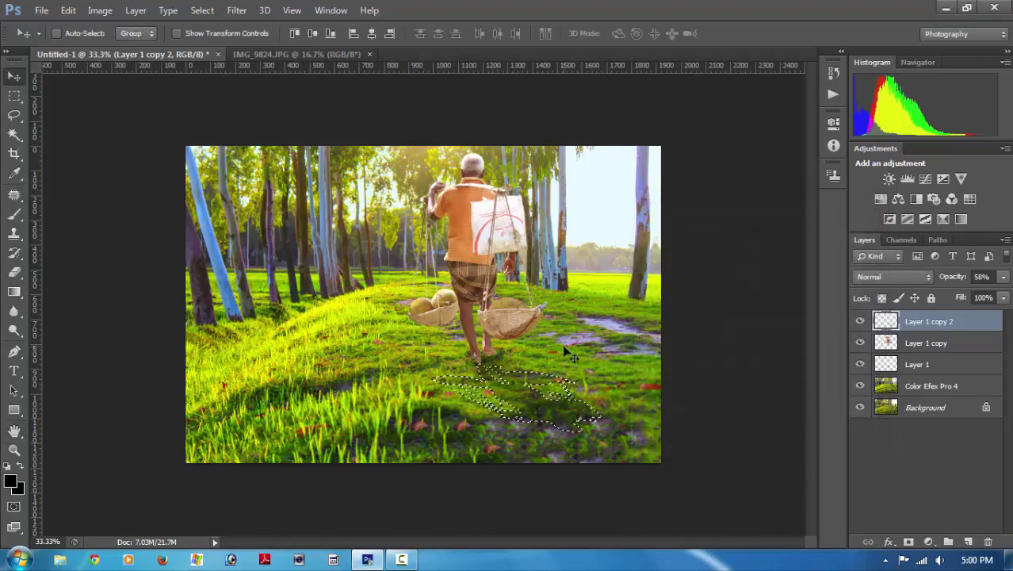
{"action": "key", "text": "m"}
{"action": "key", "text": "ctrl+d"}
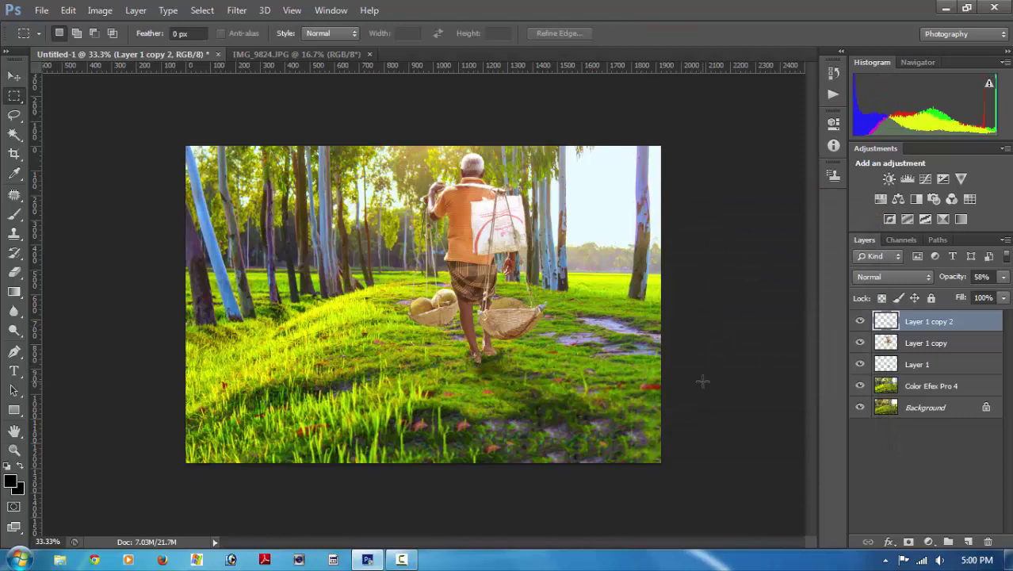
Raise Layer 1 copy 2 to 77% opacity and pick a soft round 300 px eraser brush.
{"action": "left_click", "coordinate": [1004, 278]}
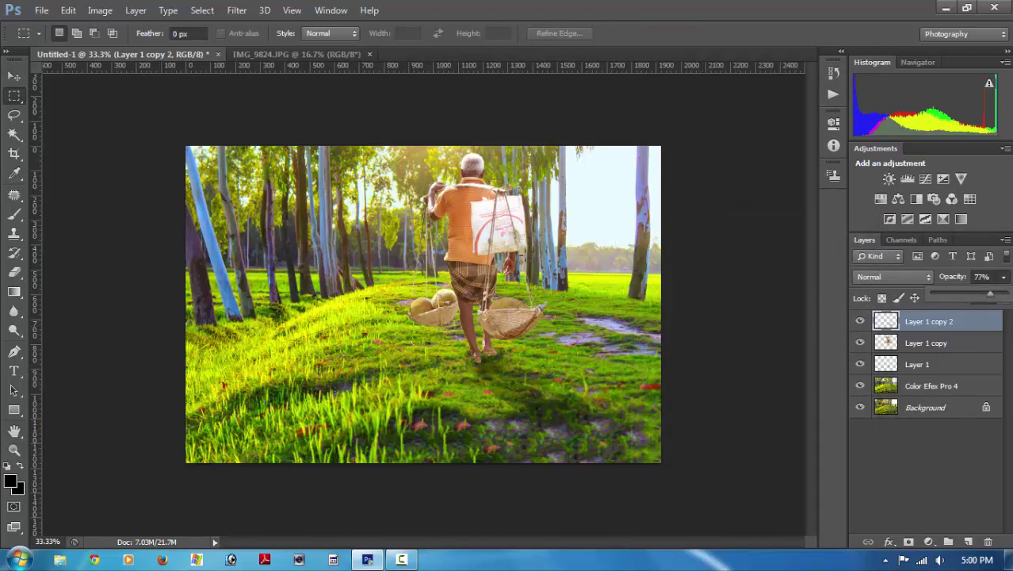
{"action": "left_click", "coordinate": [428, 6]}
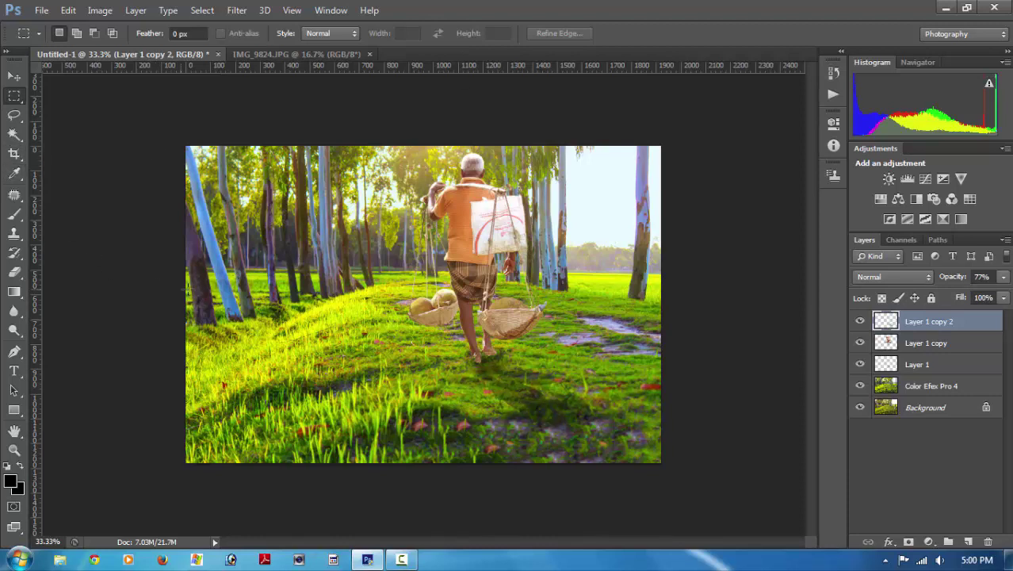
{"action": "key", "text": "e"}
{"action": "right_click", "coordinate": [529, 450]}
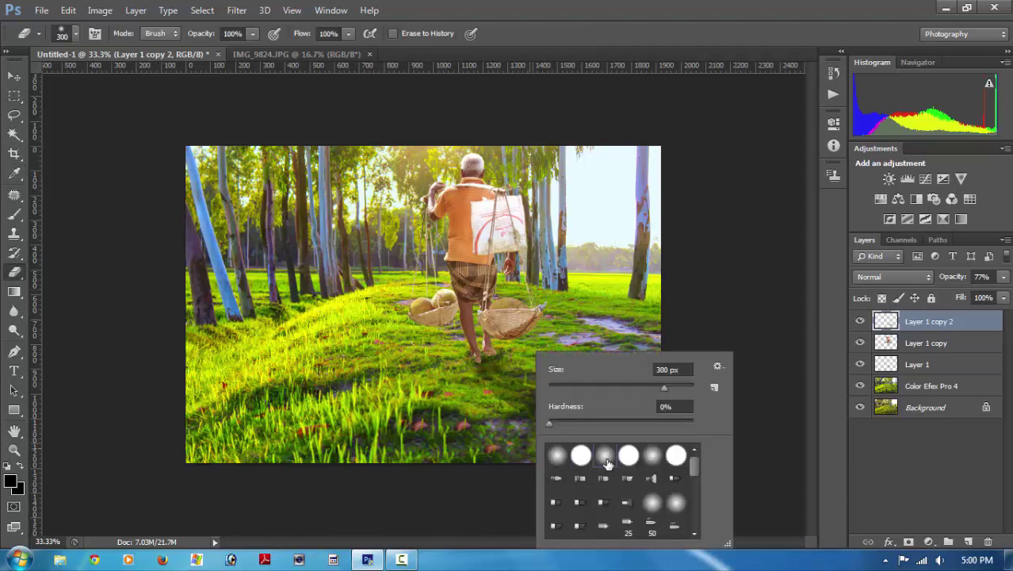
{"action": "double_click", "coordinate": [606, 459]}
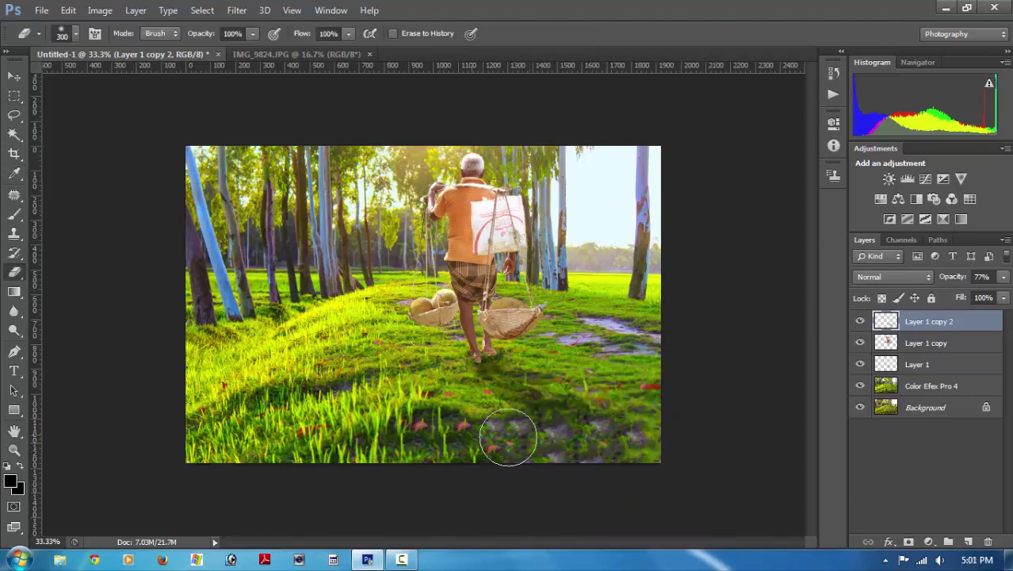
{"action": "key", "text": "ctrl+minus"}
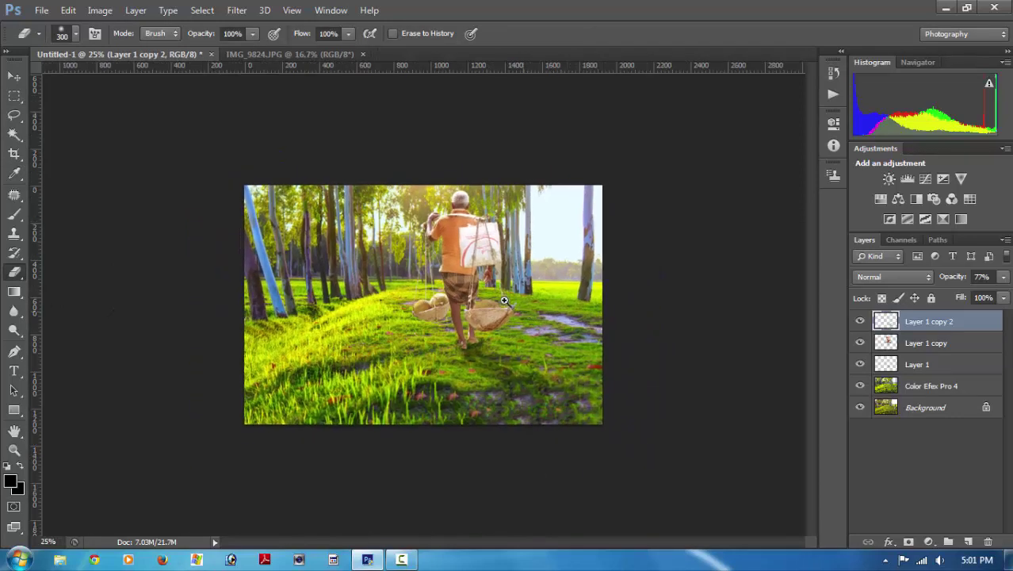
{"action": "key", "text": "ctrl+plus"}
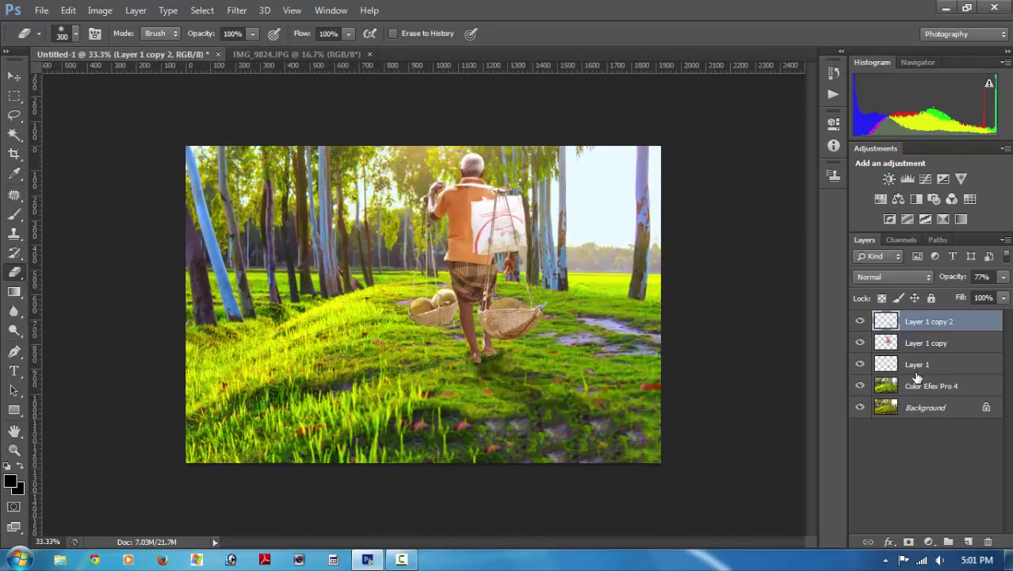
Add a new top layer and set the foreground colour to a bright saturated orange.
{"action": "left_click", "coordinate": [970, 542]}
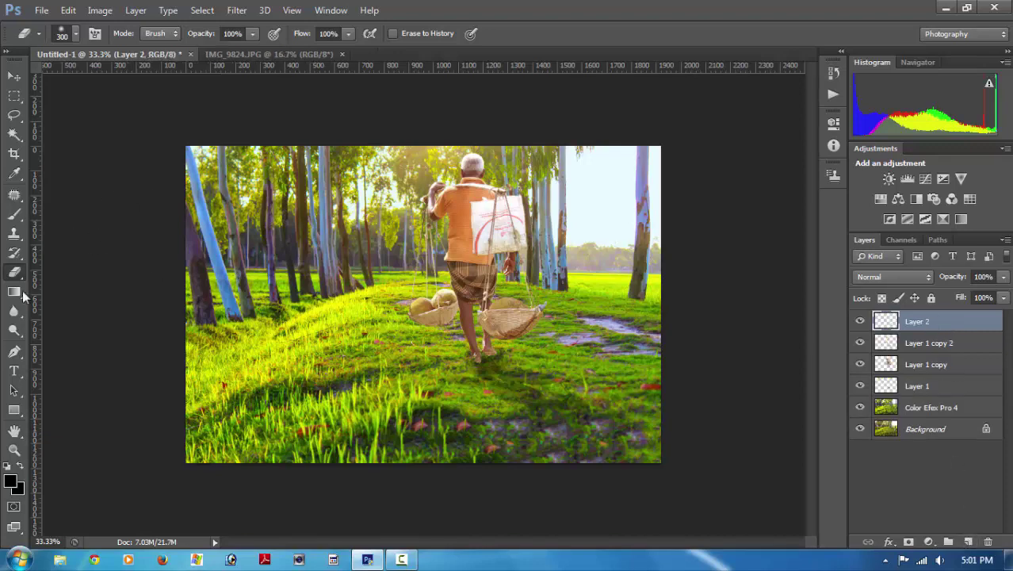
{"action": "left_click", "coordinate": [15, 487]}
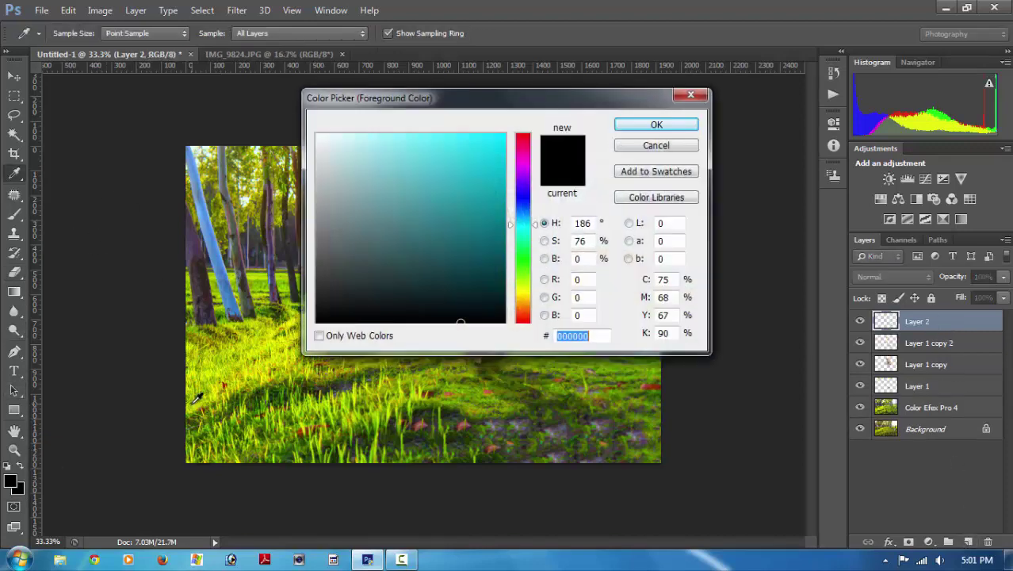
{"action": "left_click_drag", "start_coordinate": [523, 309], "coordinate": [530, 315]}
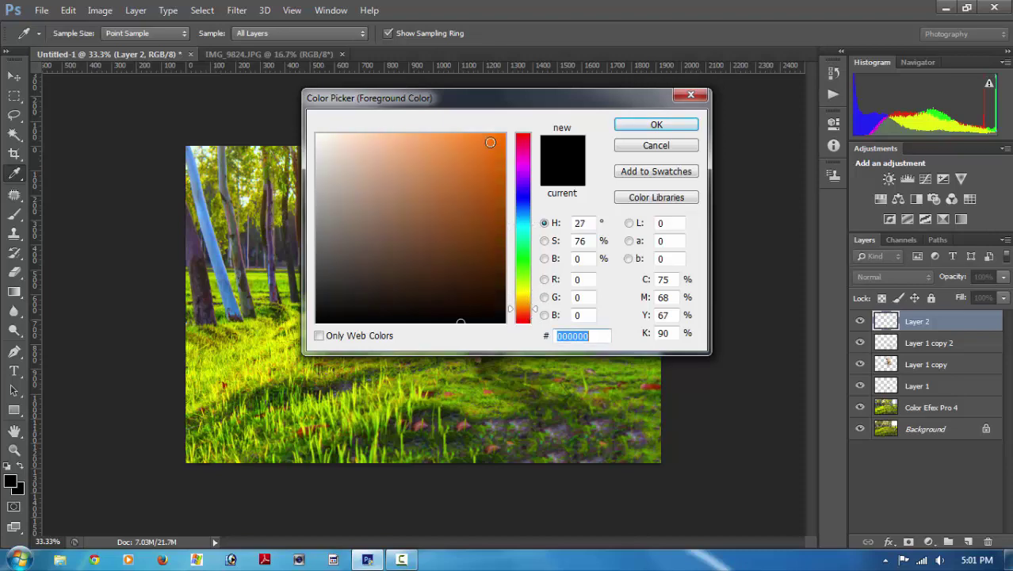
{"action": "left_click_drag", "start_coordinate": [490, 142], "coordinate": [506, 118]}
{"action": "left_click", "coordinate": [655, 125]}
Paint a soft orange glow among the trees left of the man with a 500 px brush.
{"action": "key", "text": "e"}
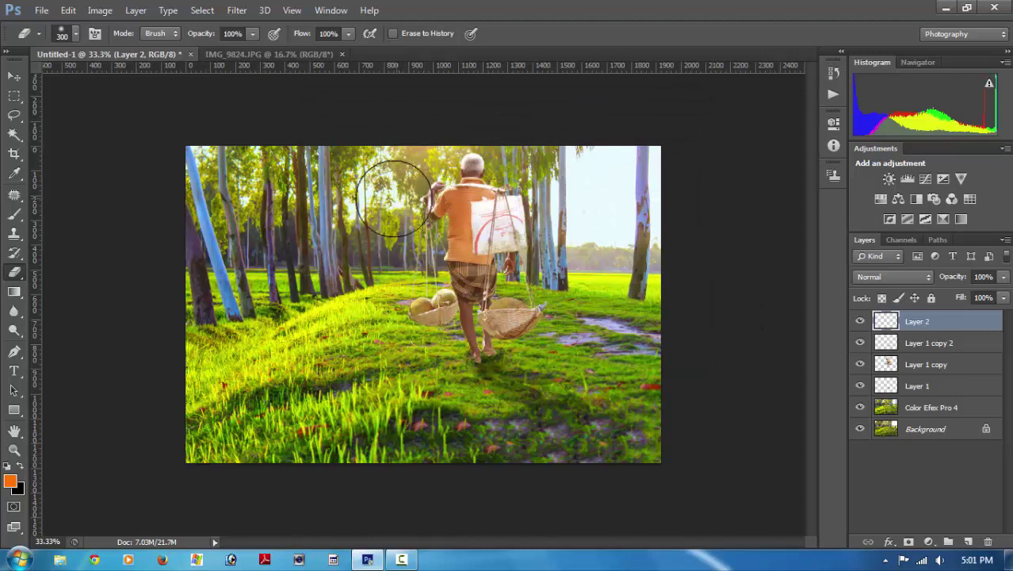
{"action": "key", "text": "bracketright"}
{"action": "key", "text": "bracketright"}
{"action": "key", "text": "bracketleft"}
{"action": "key", "text": "bracketleft"}
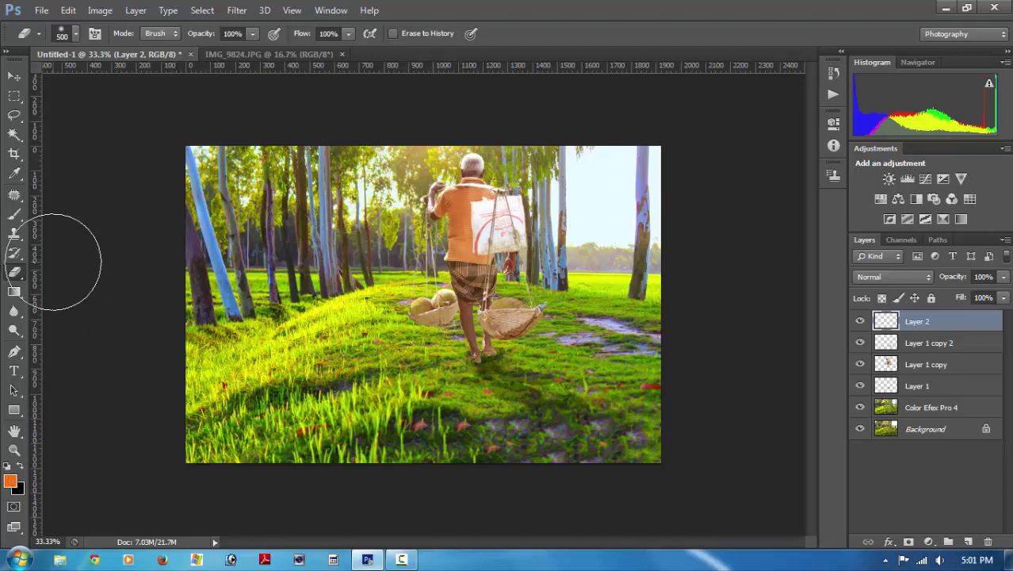
{"action": "left_click", "coordinate": [14, 213]}
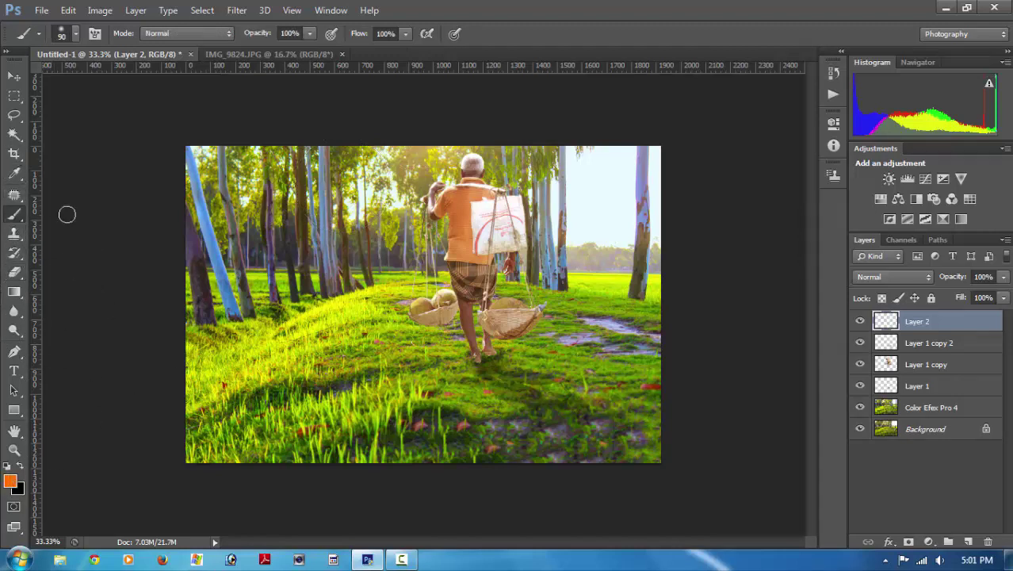
{"action": "key", "text": "bracketright"}
{"action": "key", "text": "bracketright"}
{"action": "key", "text": "bracketright"}
{"action": "left_click", "coordinate": [361, 188]}
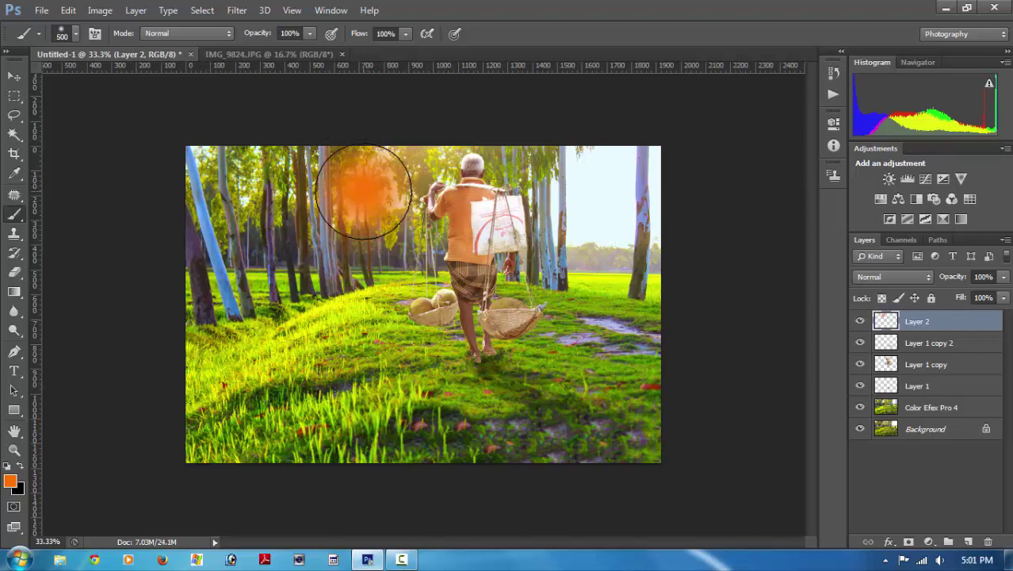
{"action": "left_click", "coordinate": [364, 193]}
{"action": "left_click", "coordinate": [350, 192]}
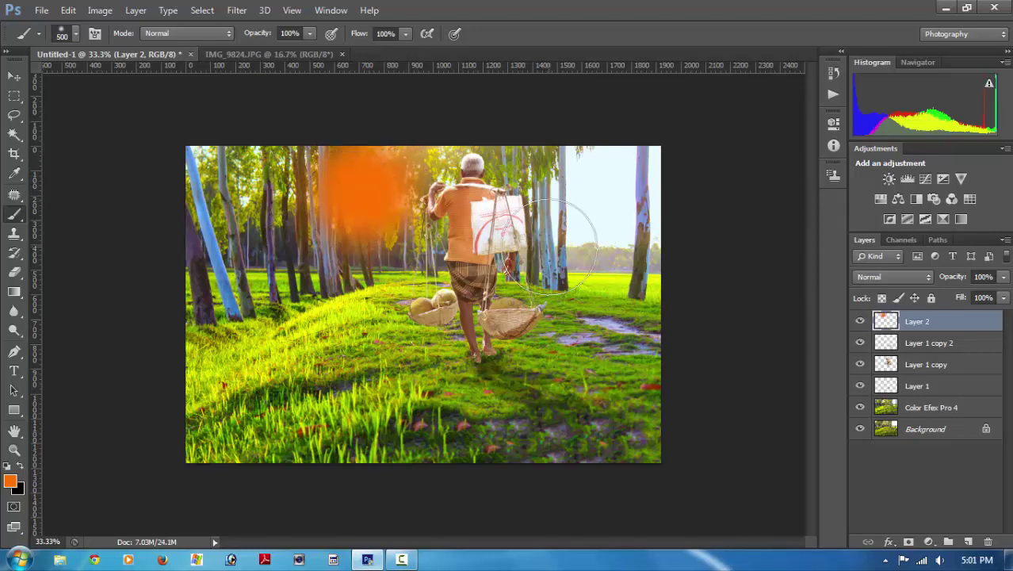
Set Layer 2 to Screen mode and scale the glow to about 232%, moved left and down.
{"action": "left_click", "coordinate": [927, 276]}
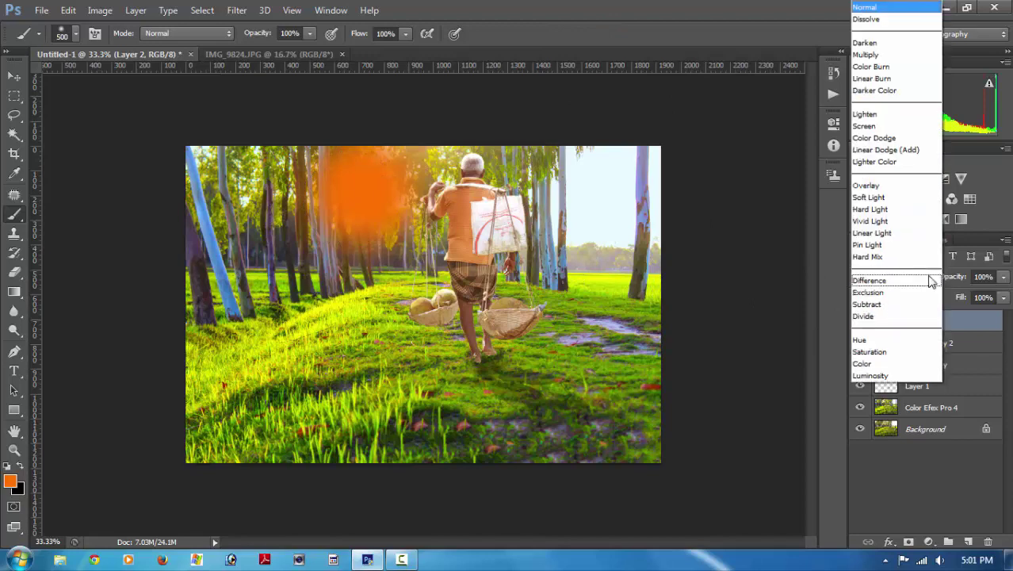
{"action": "left_click", "coordinate": [868, 126]}
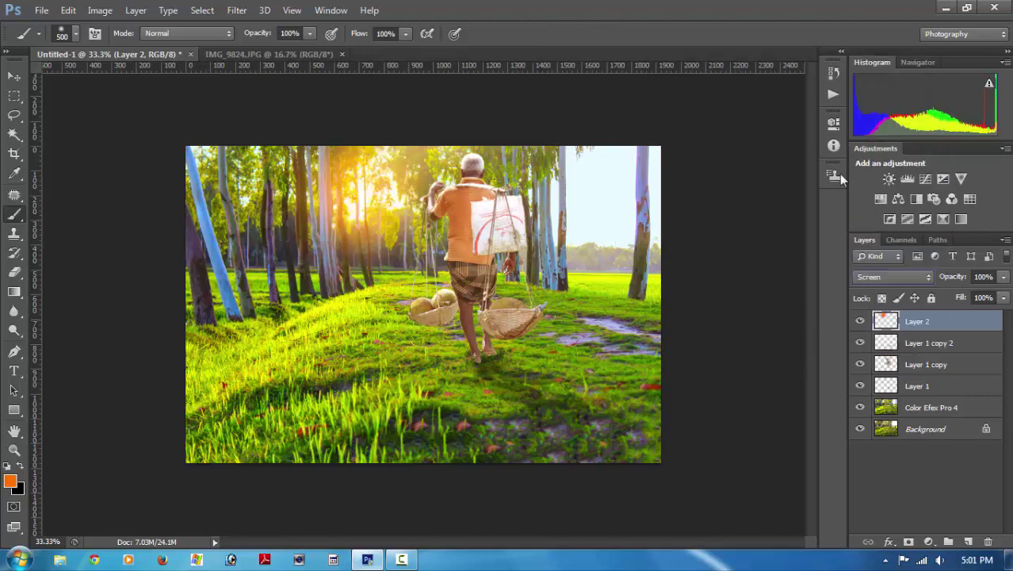
{"action": "key", "text": "ctrl+t"}
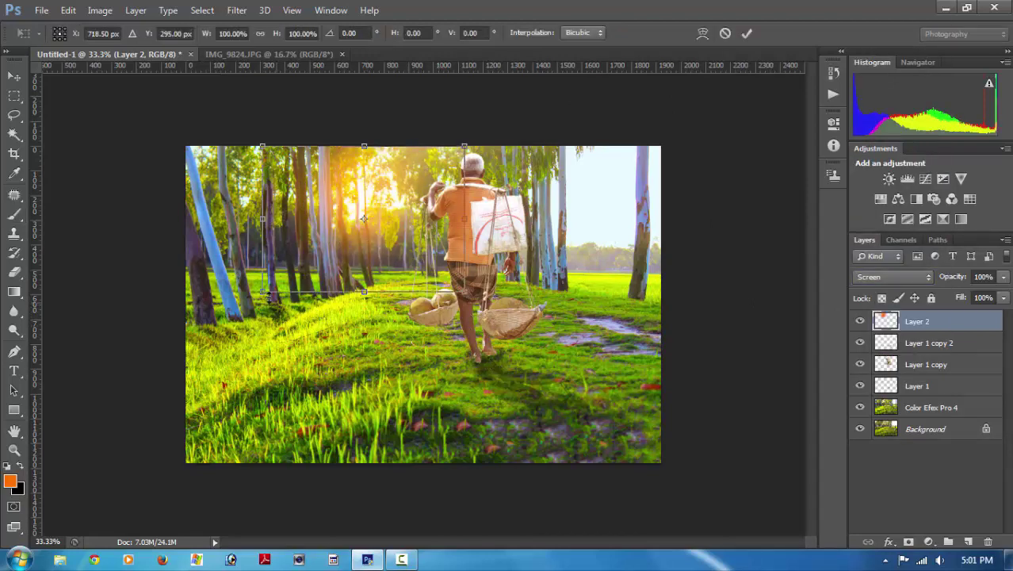
{"action": "left_click_drag", "start_coordinate": [268, 298], "coordinate": [164, 363]}
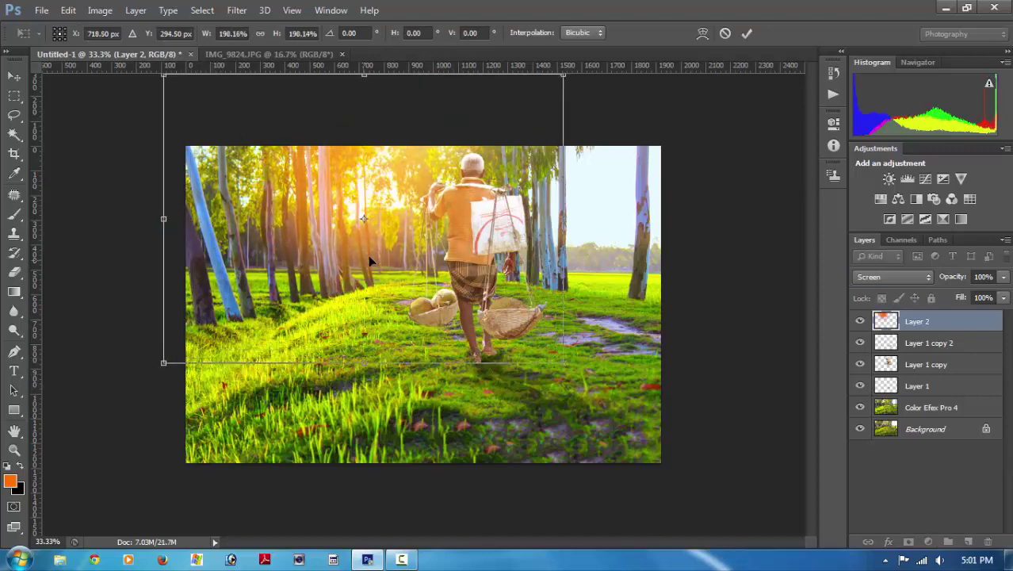
{"action": "left_click_drag", "start_coordinate": [369, 262], "coordinate": [355, 279]}
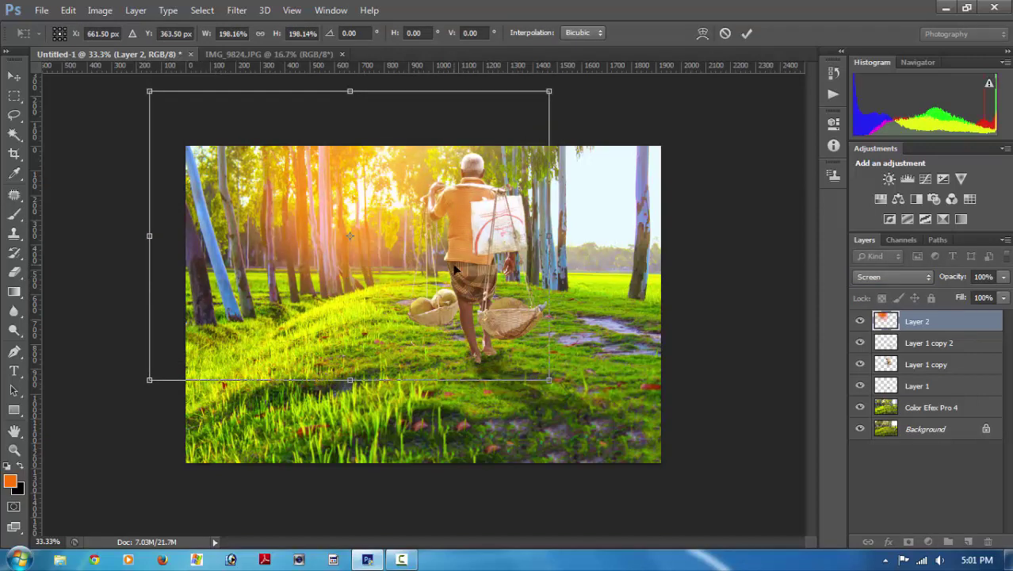
{"action": "left_click_drag", "start_coordinate": [549, 379], "coordinate": [584, 405]}
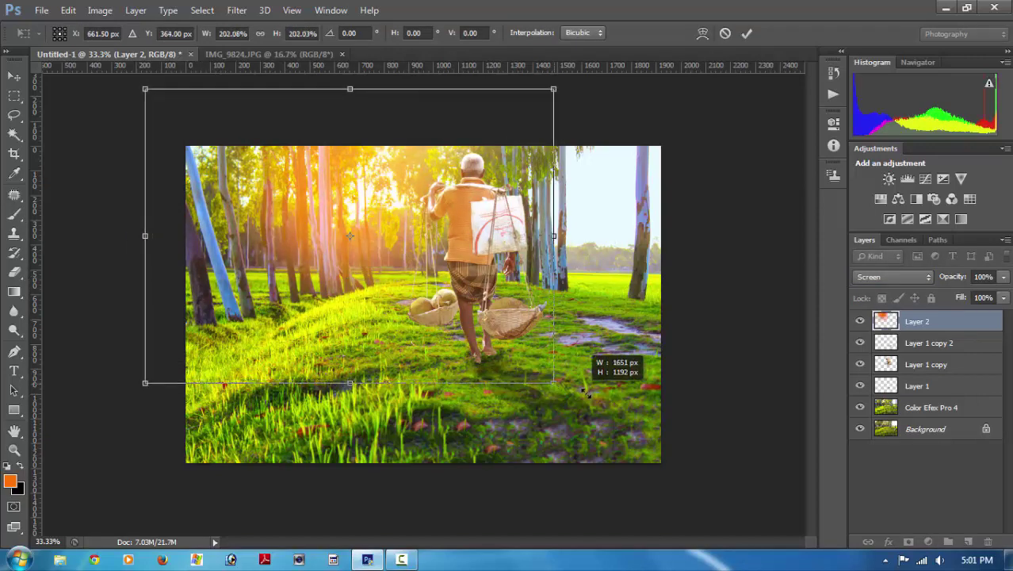
{"action": "left_click", "coordinate": [748, 33]}
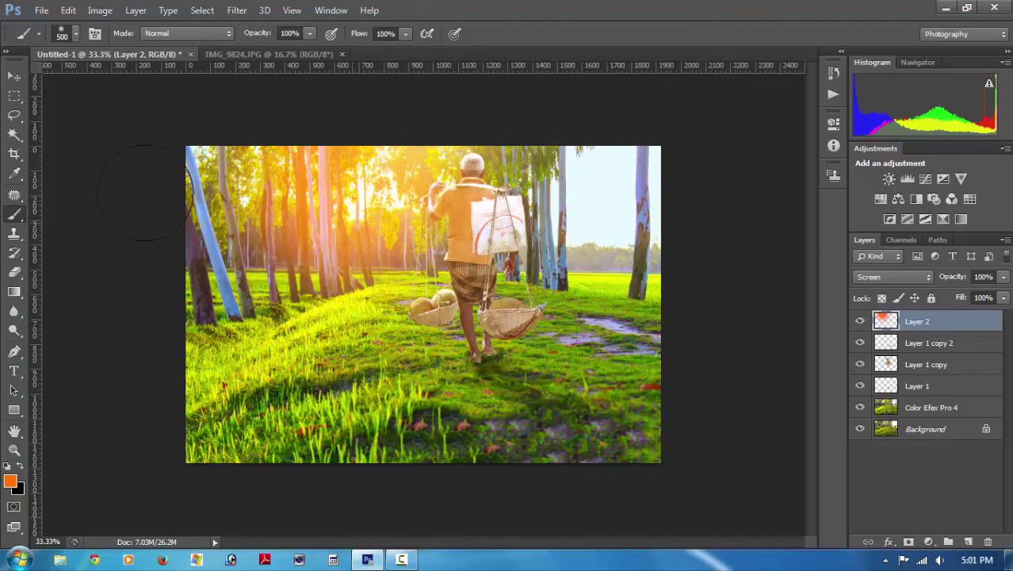
Apply a Gaussian Blur with a 177.5-pixel radius to Layer 2's orange glow.
{"action": "left_click", "coordinate": [232, 10]}
{"action": "mouse_move", "coordinate": [244, 161]}
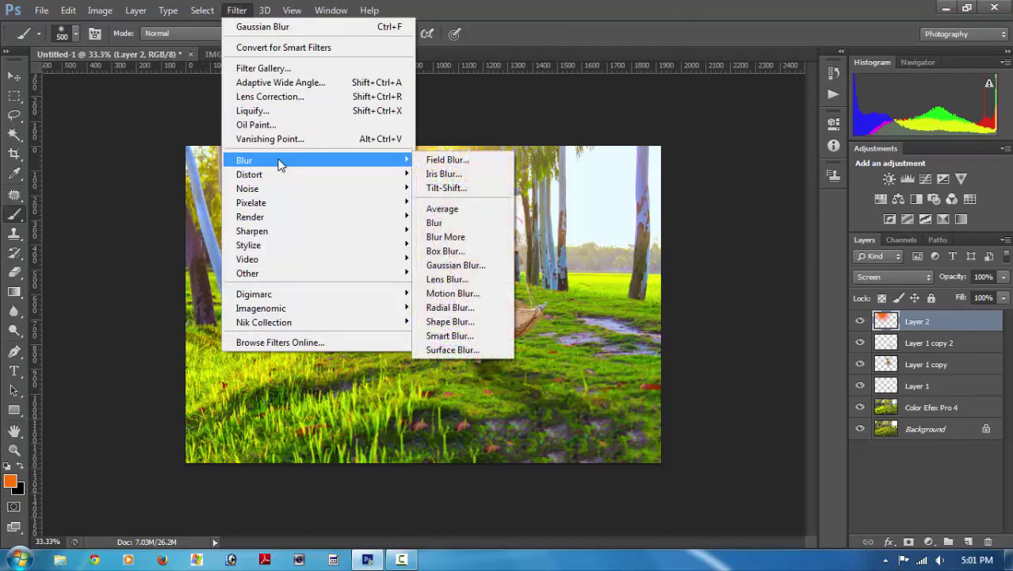
{"action": "left_click", "coordinate": [472, 264]}
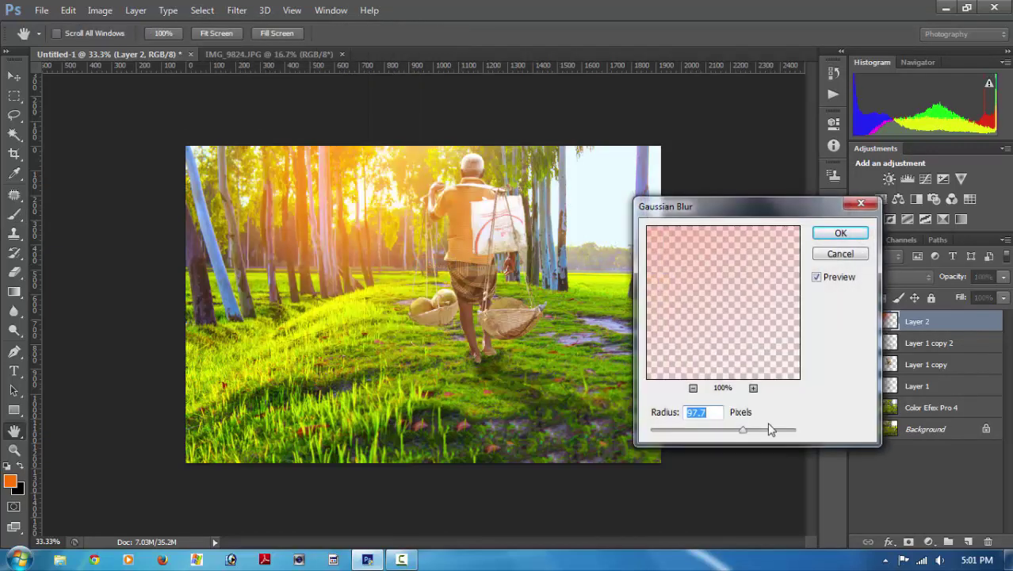
{"action": "left_click", "coordinate": [765, 433]}
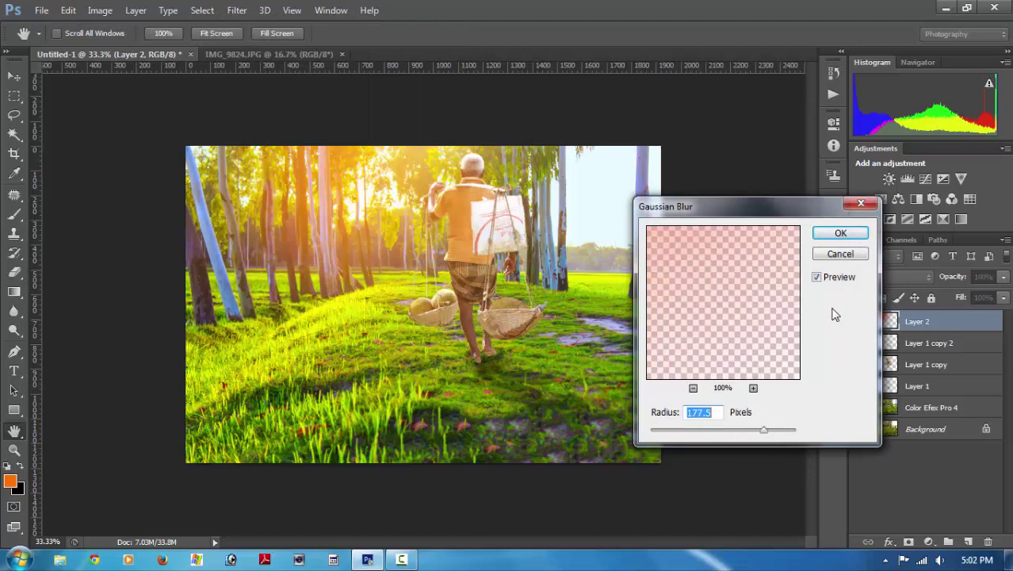
{"action": "left_click", "coordinate": [842, 235]}
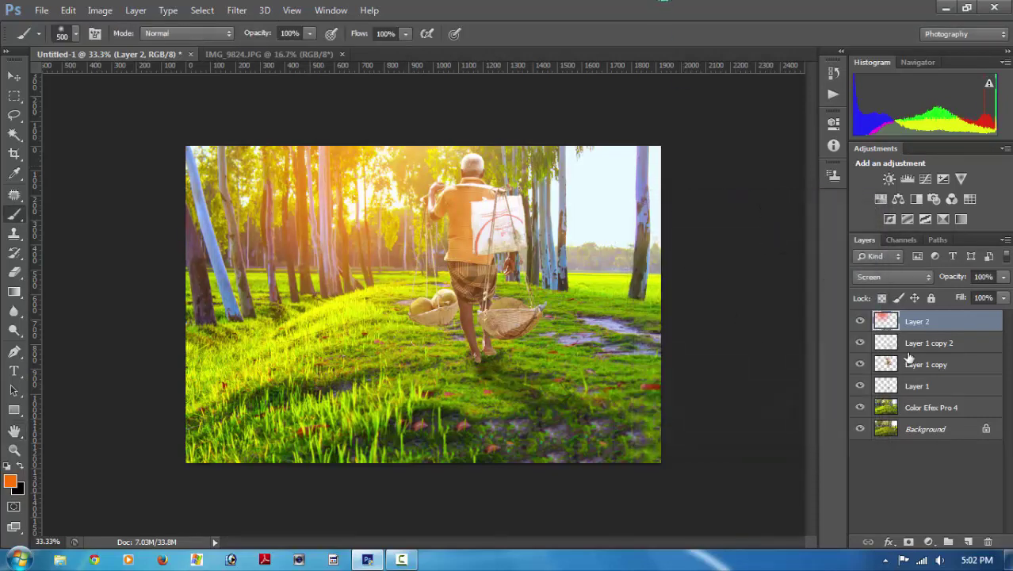
Shift Layer 1 copy's midtone colour balance away from red and toward magenta.
{"action": "left_click", "coordinate": [929, 370]}
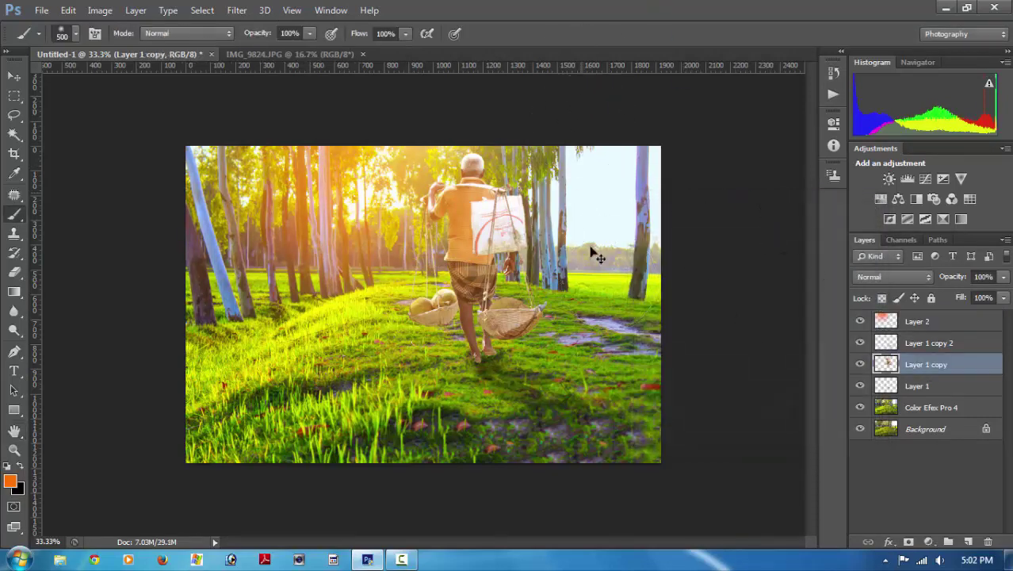
{"action": "key", "text": "ctrl+b"}
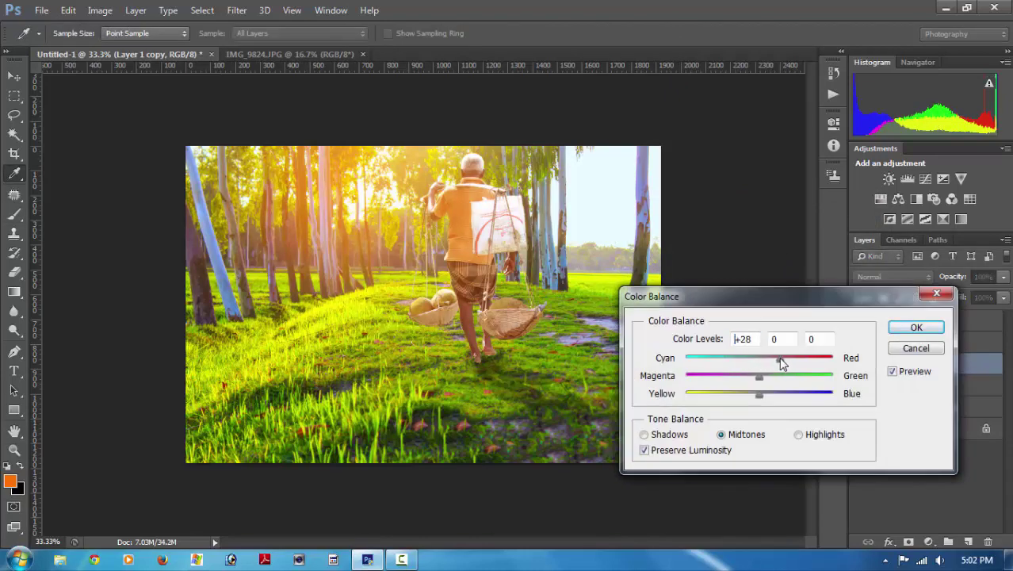
{"action": "mouse_move", "coordinate": [782, 363]}
{"action": "left_mouse_down"}
{"action": "mouse_move", "coordinate": [769, 366]}
{"action": "mouse_move", "coordinate": [779, 366]}
{"action": "left_mouse_up"}
{"action": "left_click_drag", "start_coordinate": [756, 383], "coordinate": [753, 378]}
{"action": "left_click", "coordinate": [912, 328]}
{"action": "key", "text": "b"}
Set Layer 1 copy's Brightness to 32 and Contrast to 14.
{"action": "left_click", "coordinate": [100, 11]}
{"action": "mouse_move", "coordinate": [122, 49]}
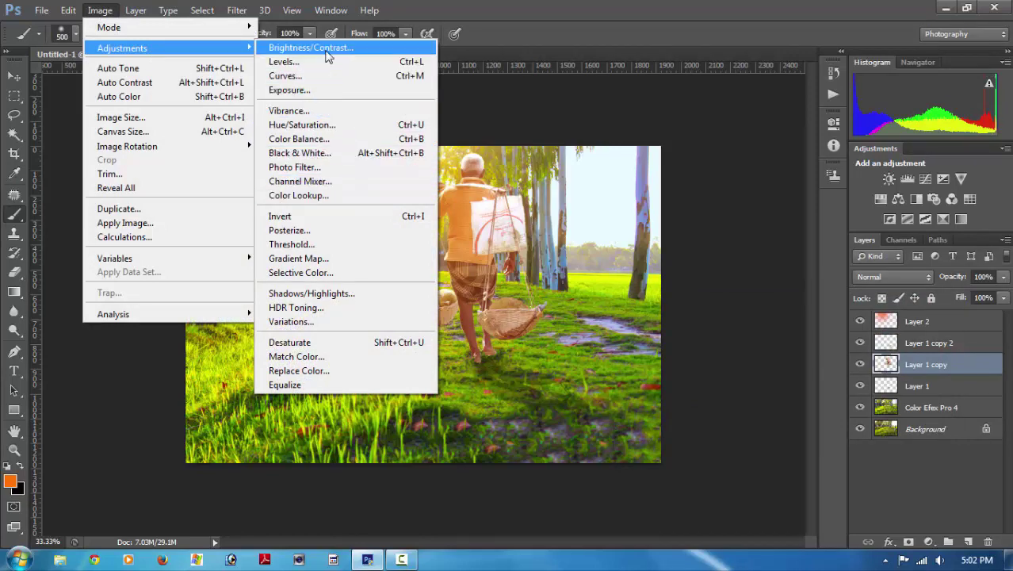
{"action": "left_click", "coordinate": [321, 49]}
{"action": "left_click_drag", "start_coordinate": [489, 156], "coordinate": [706, 342]}
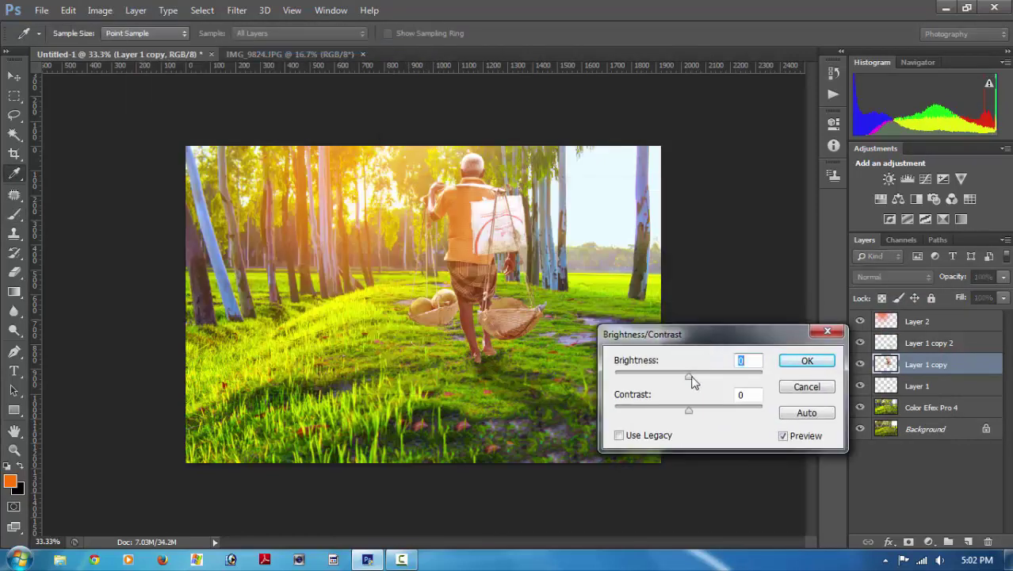
{"action": "mouse_move", "coordinate": [691, 382]}
{"action": "left_mouse_down"}
{"action": "mouse_move", "coordinate": [711, 386]}
{"action": "mouse_move", "coordinate": [698, 416]}
{"action": "left_mouse_up"}
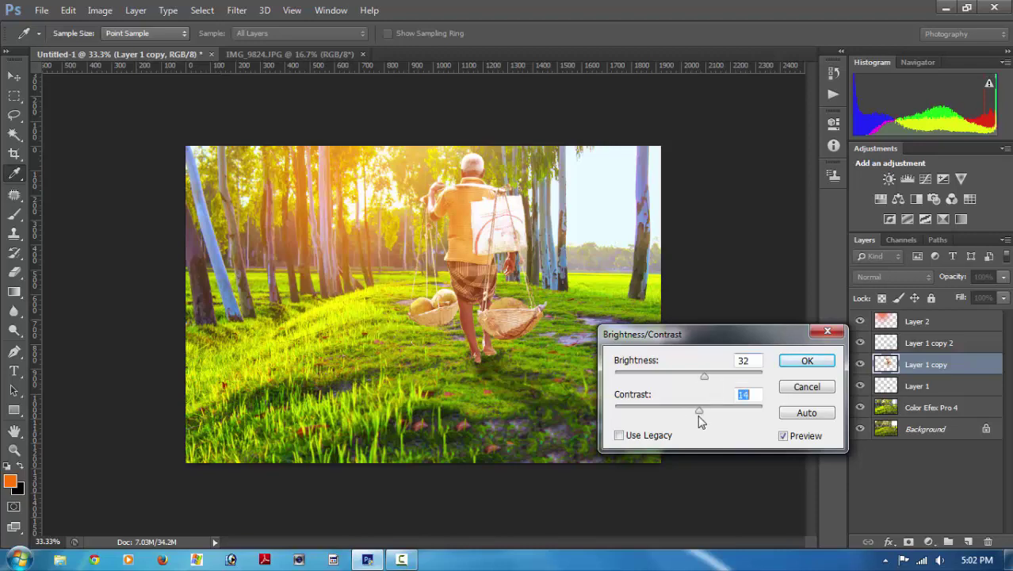
{"action": "left_click", "coordinate": [803, 366]}
{"action": "key", "text": "b"}
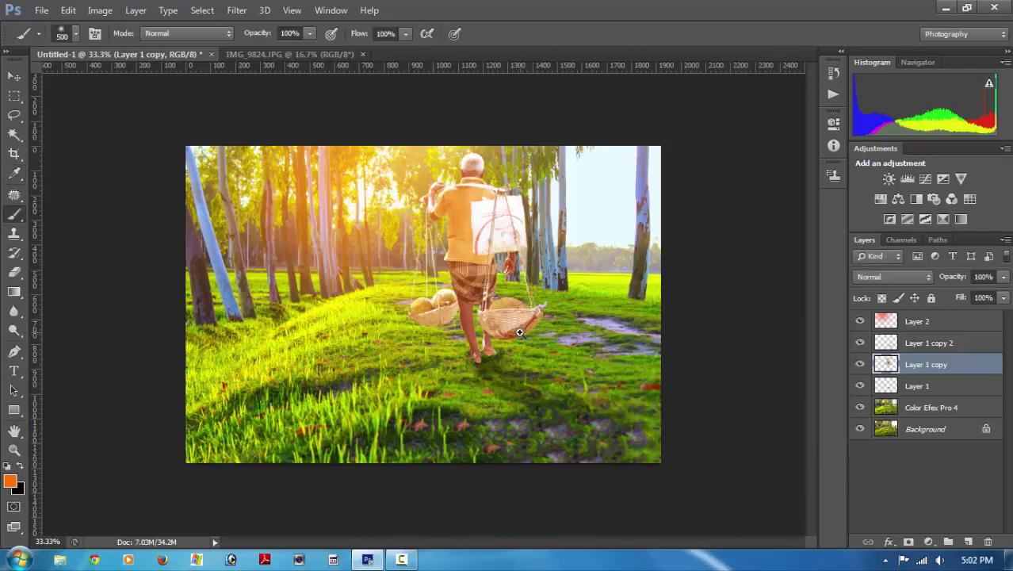
{"action": "key", "text": "ctrl+plus"}
{"action": "left_click", "coordinate": [523, 331], "text": "alt"}
Select Layer 2 and nudge its orange glow left from X 765 px to 759 px.
{"action": "left_click", "coordinate": [14, 76]}
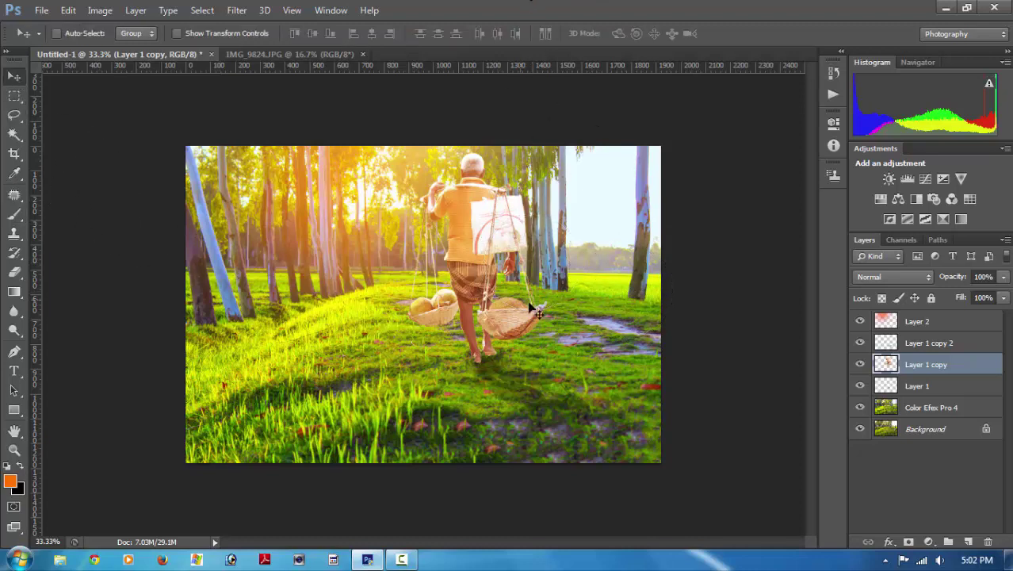
{"action": "right_click", "coordinate": [475, 250]}
{"action": "left_click", "coordinate": [473, 255]}
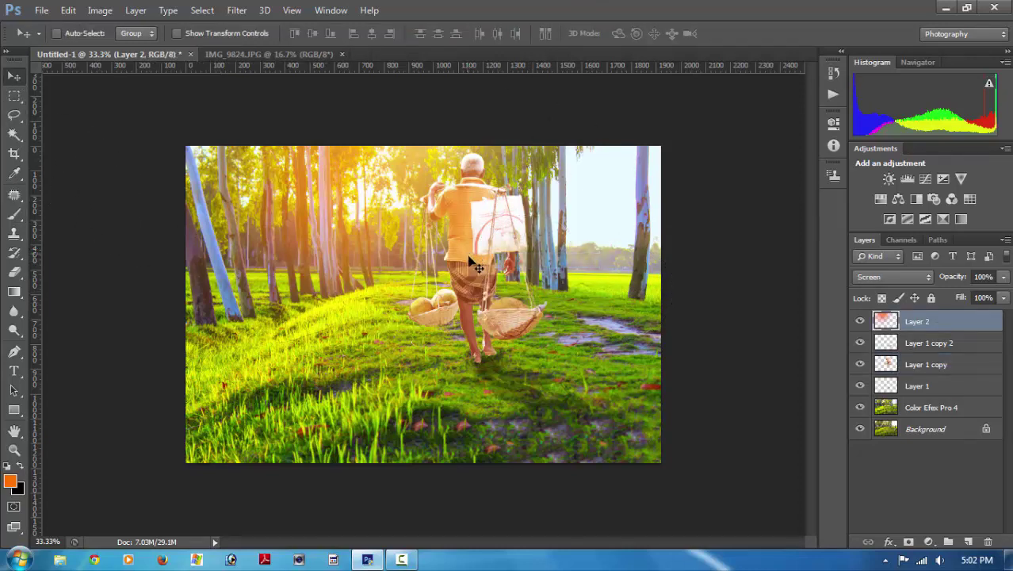
{"action": "key", "text": "ctrl+t"}
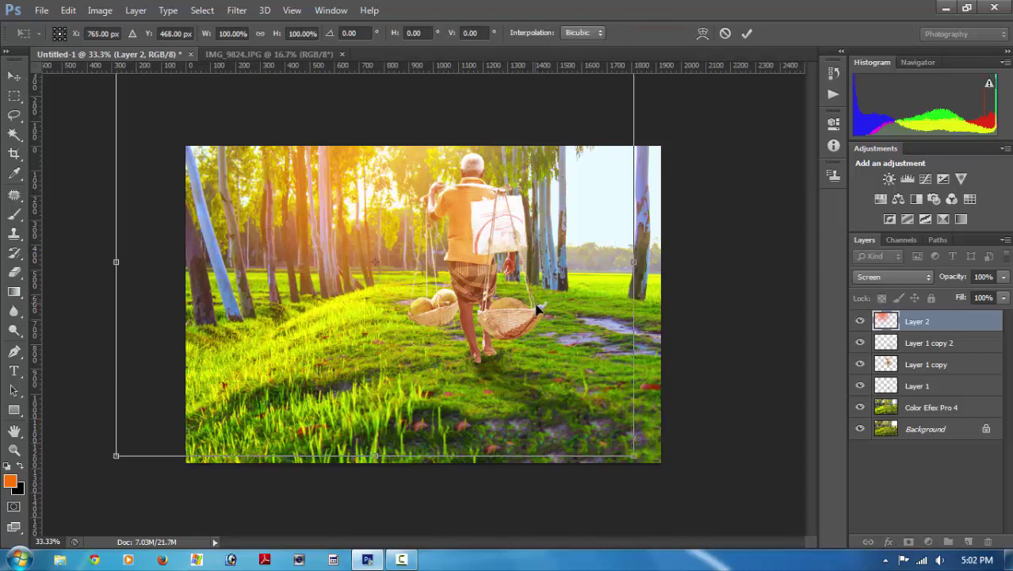
{"action": "key", "text": "Left"}
{"action": "key", "text": "Left"}
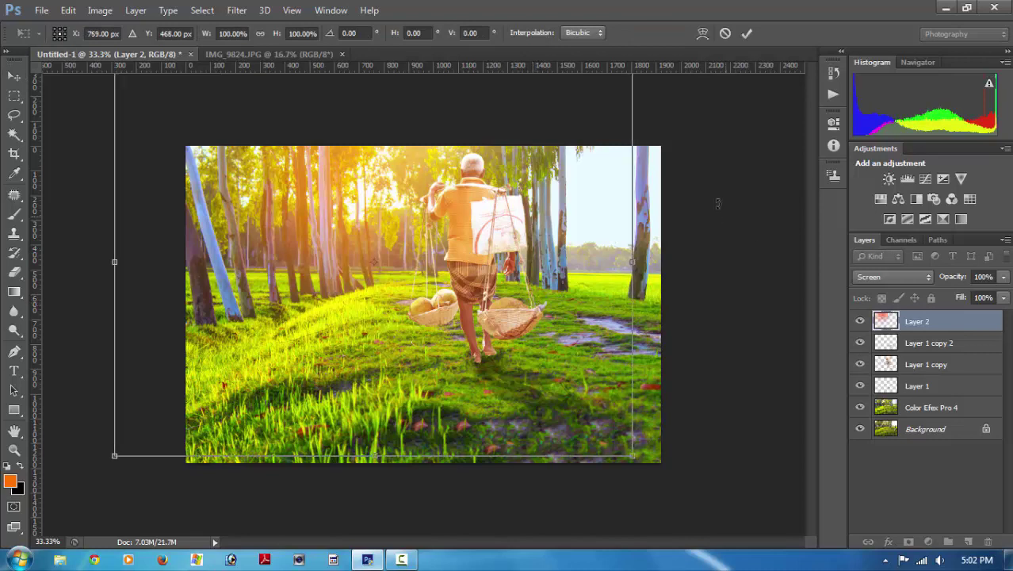
{"action": "left_click", "coordinate": [746, 34]}
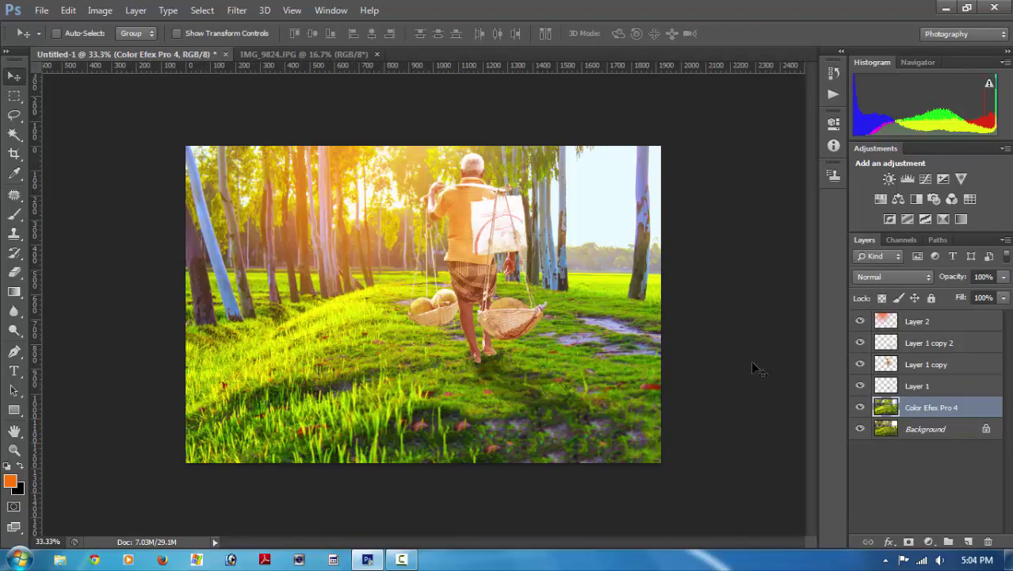
Open the Tilt-Shift blur and position its sharp focus band over the man and path.
{"action": "left_click", "coordinate": [237, 10]}
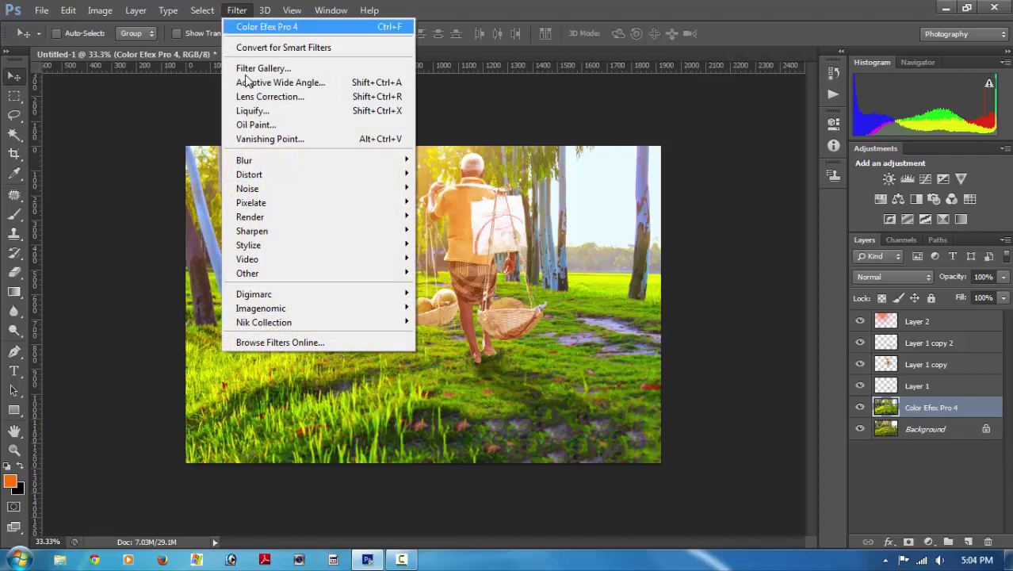
{"action": "mouse_move", "coordinate": [244, 160]}
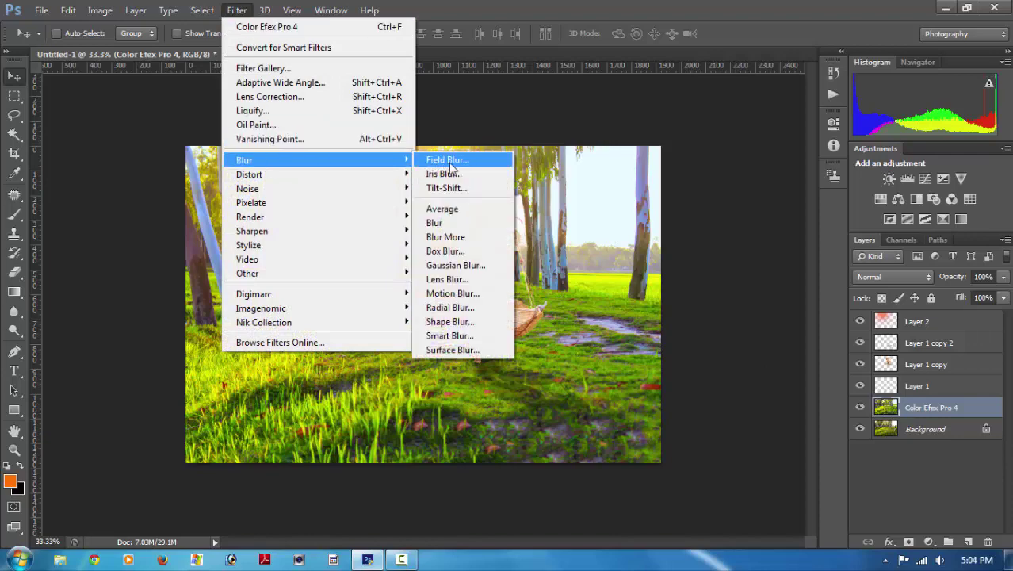
{"action": "left_click", "coordinate": [449, 188]}
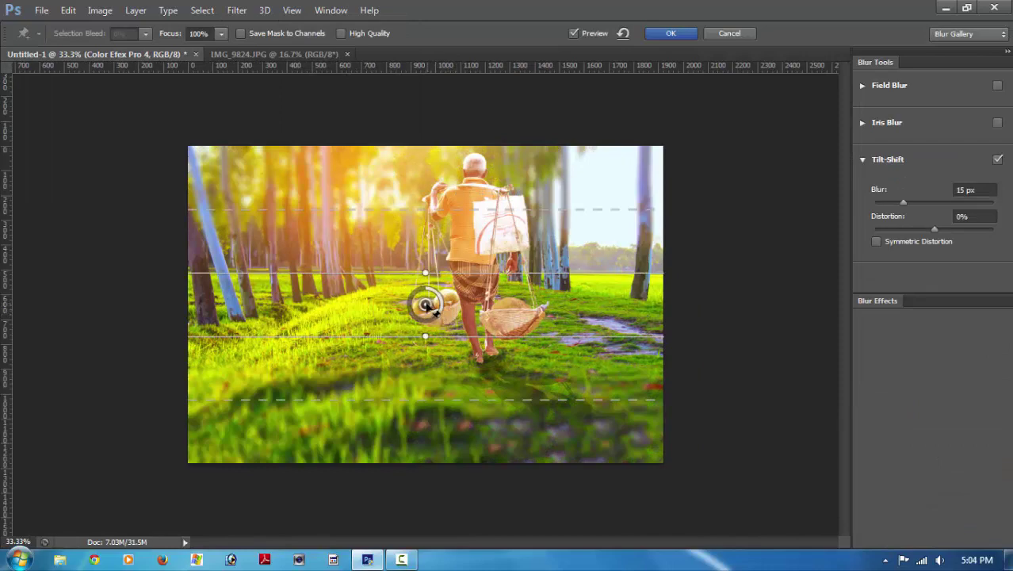
{"action": "left_click_drag", "start_coordinate": [434, 315], "coordinate": [446, 383]}
{"action": "left_click_drag", "start_coordinate": [452, 403], "coordinate": [454, 404]}
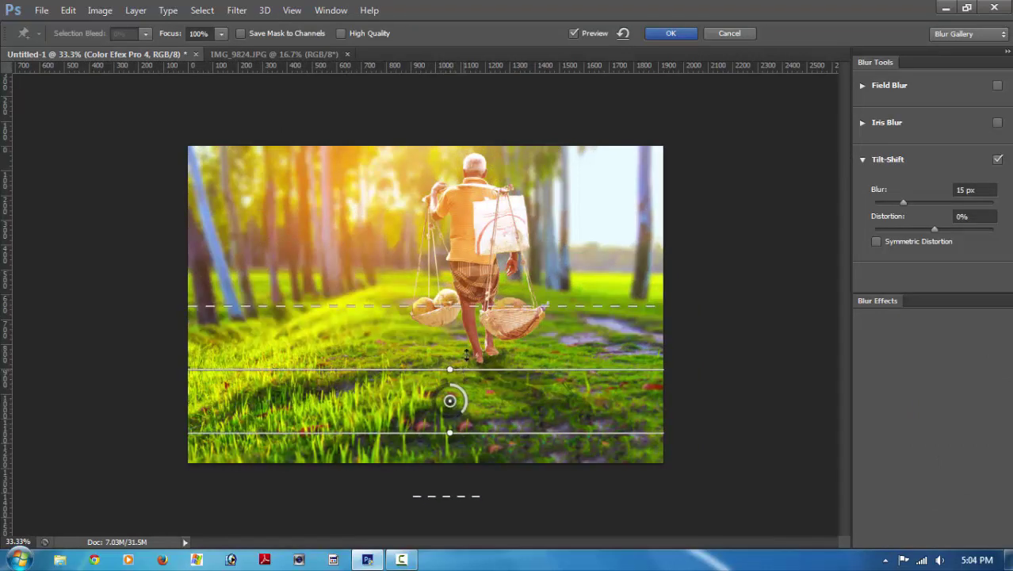
{"action": "left_click_drag", "start_coordinate": [471, 308], "coordinate": [471, 247]}
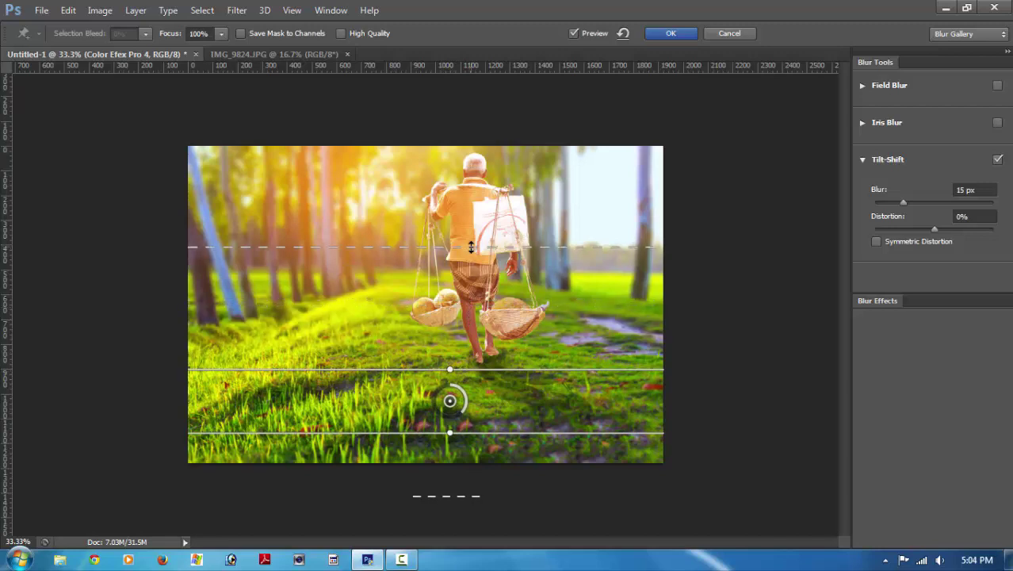
{"action": "left_click_drag", "start_coordinate": [474, 347], "coordinate": [474, 334]}
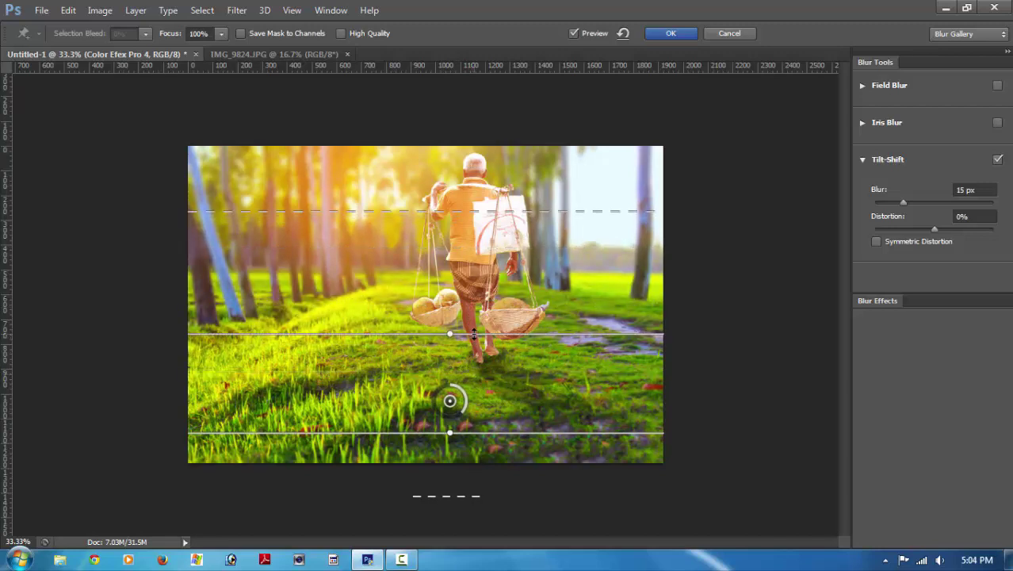
{"action": "left_click_drag", "start_coordinate": [477, 212], "coordinate": [475, 250]}
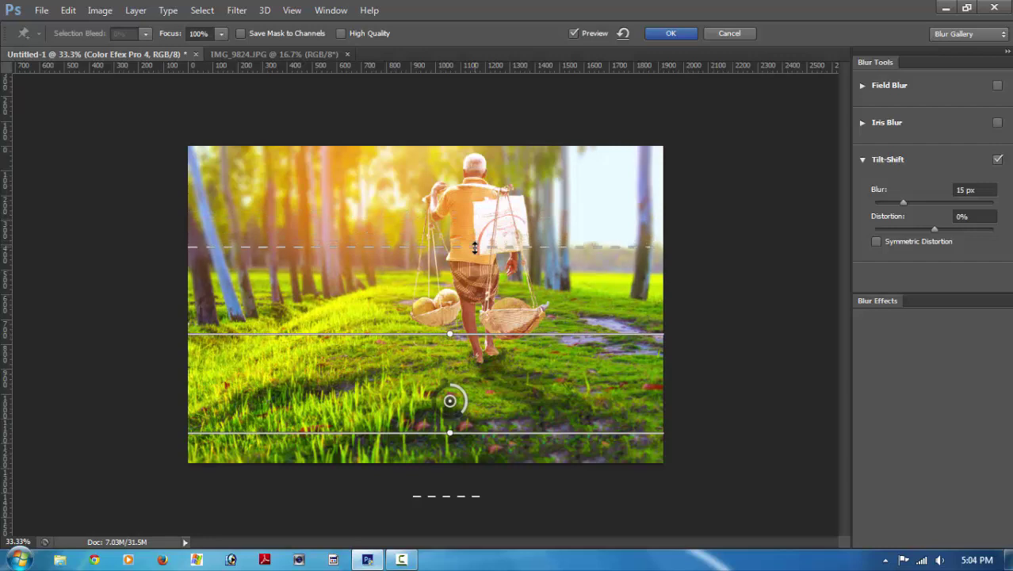
{"action": "left_click_drag", "start_coordinate": [471, 329], "coordinate": [471, 321]}
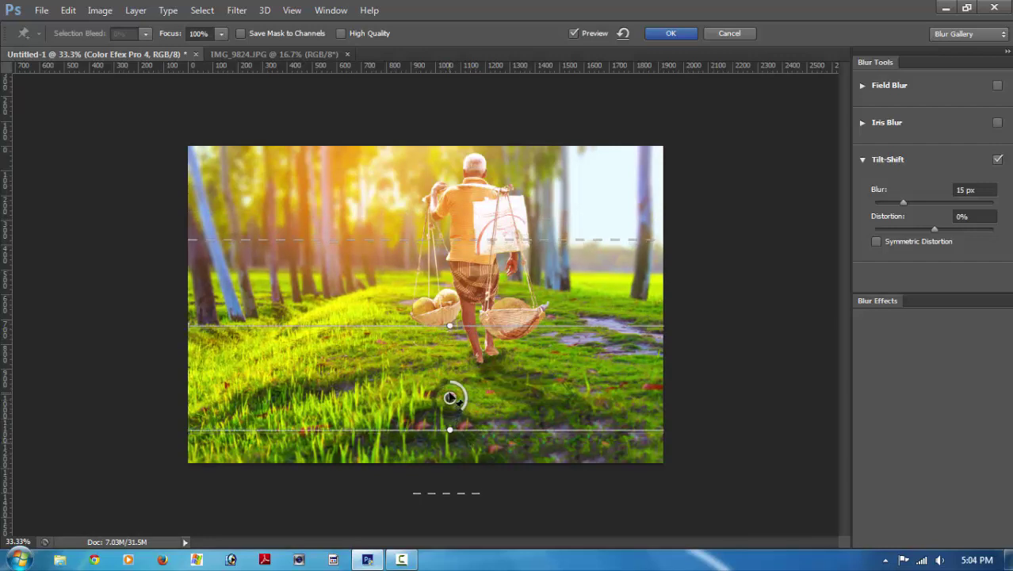
{"action": "left_click_drag", "start_coordinate": [450, 402], "coordinate": [450, 394]}
{"action": "left_click_drag", "start_coordinate": [479, 424], "coordinate": [479, 406]}
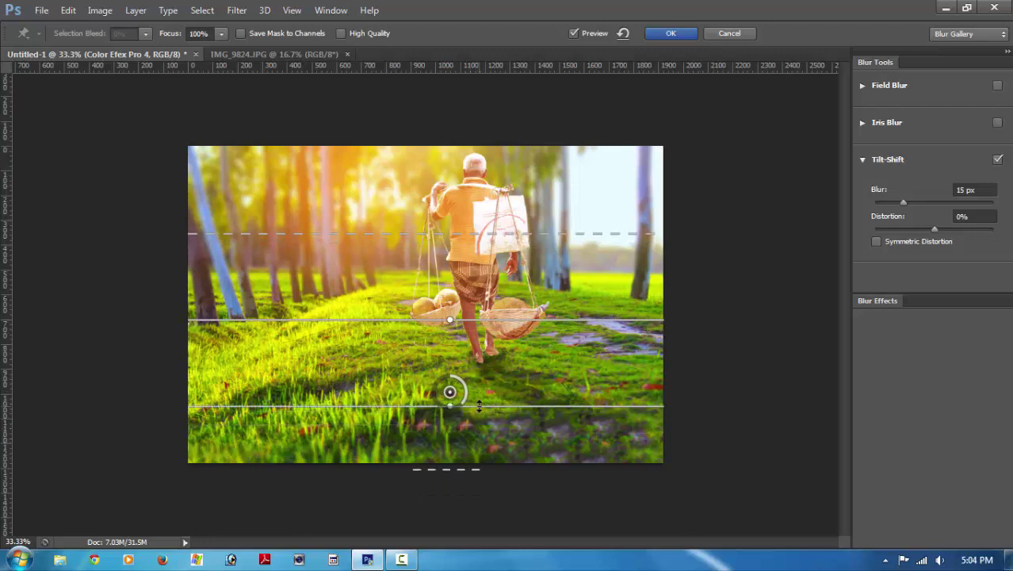
{"action": "left_click_drag", "start_coordinate": [479, 470], "coordinate": [478, 487]}
Set the tilt-shift blur to 24 px, Light Bokeh 17%, bokeh colour about 15%, and apply.
{"action": "left_click", "coordinate": [909, 202]}
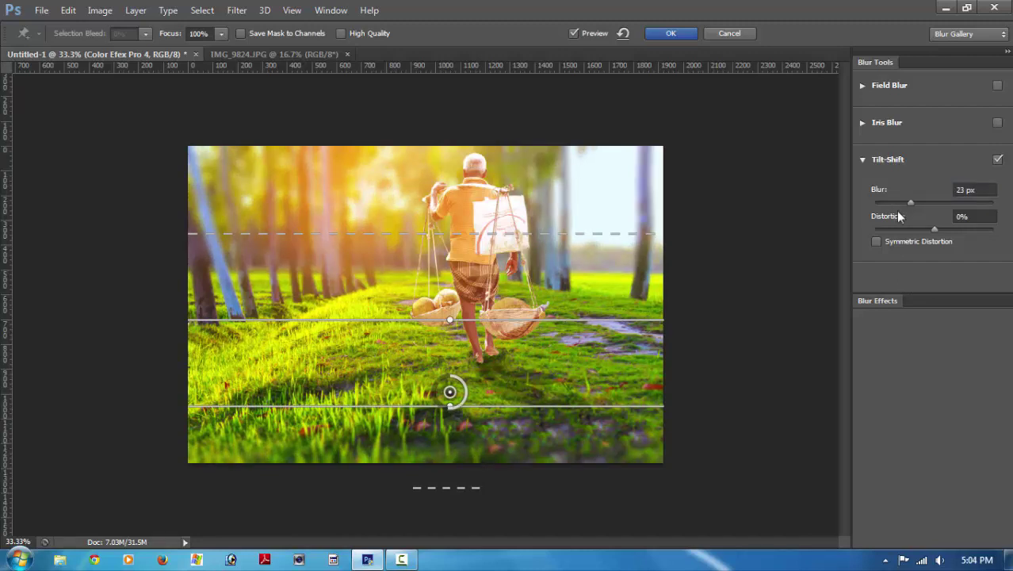
{"action": "left_click", "coordinate": [901, 203]}
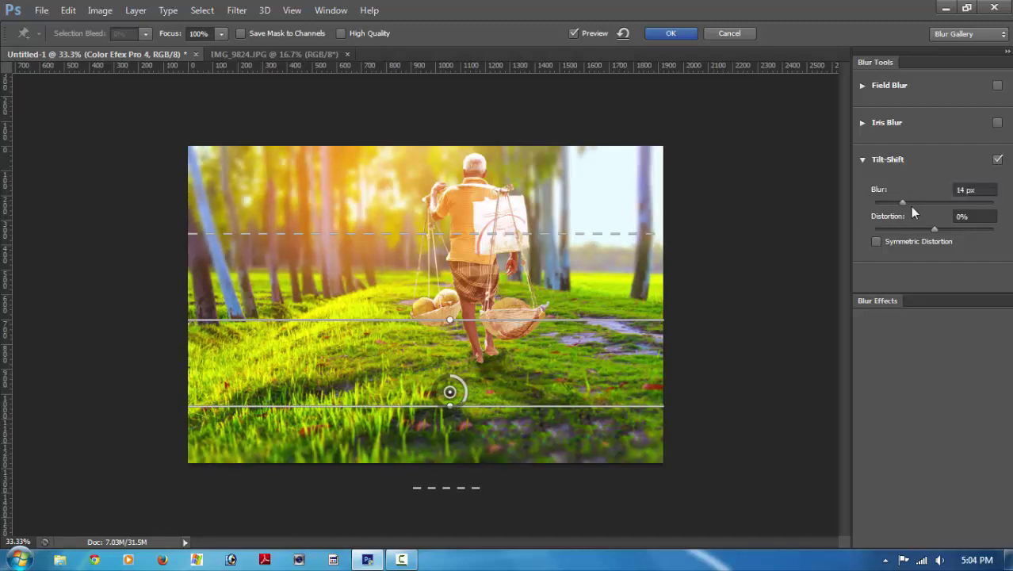
{"action": "left_click", "coordinate": [910, 203]}
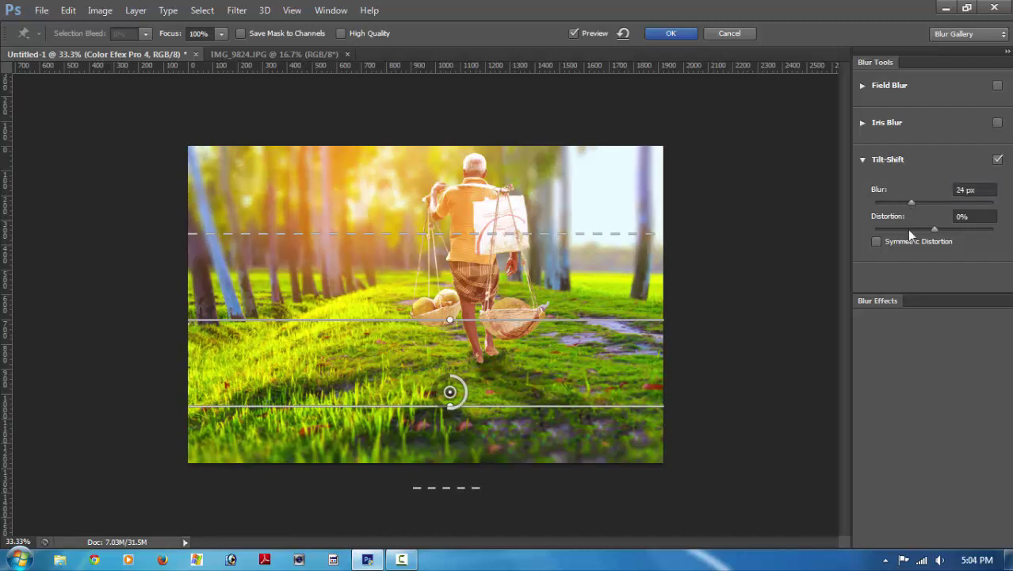
{"action": "left_click", "coordinate": [871, 304]}
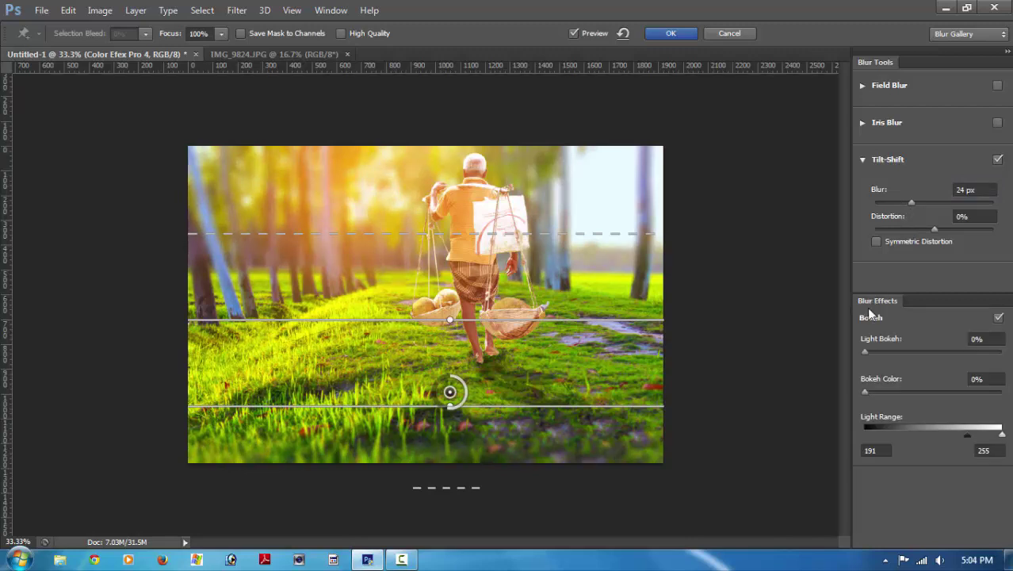
{"action": "left_click", "coordinate": [887, 352]}
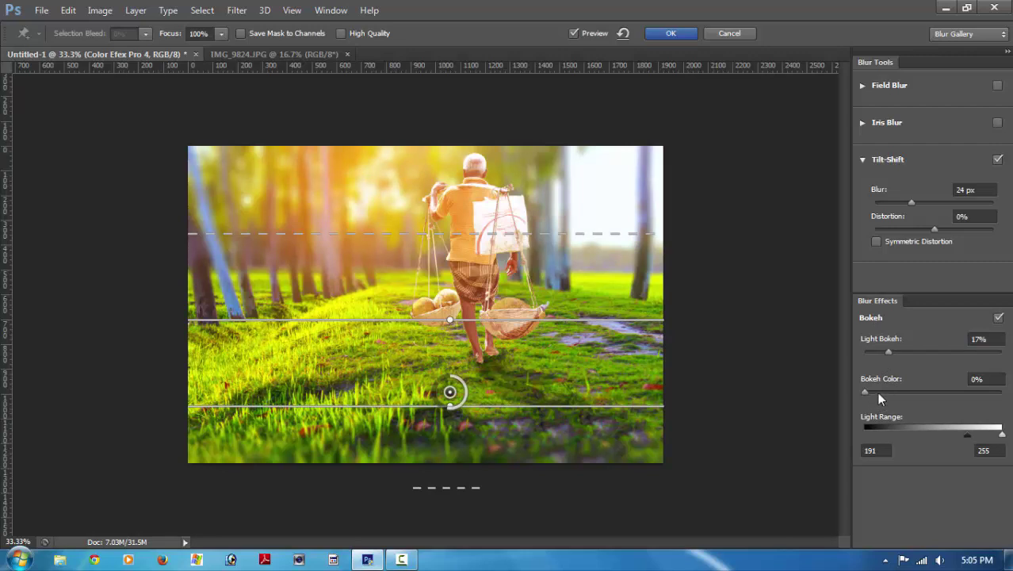
{"action": "left_click_drag", "start_coordinate": [869, 395], "coordinate": [888, 394]}
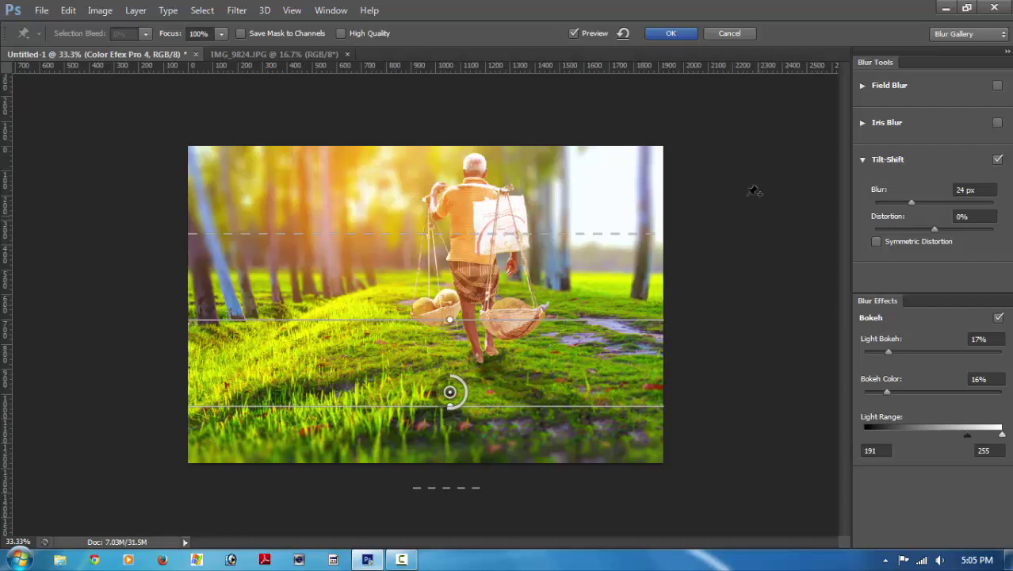
{"action": "left_click", "coordinate": [670, 33]}
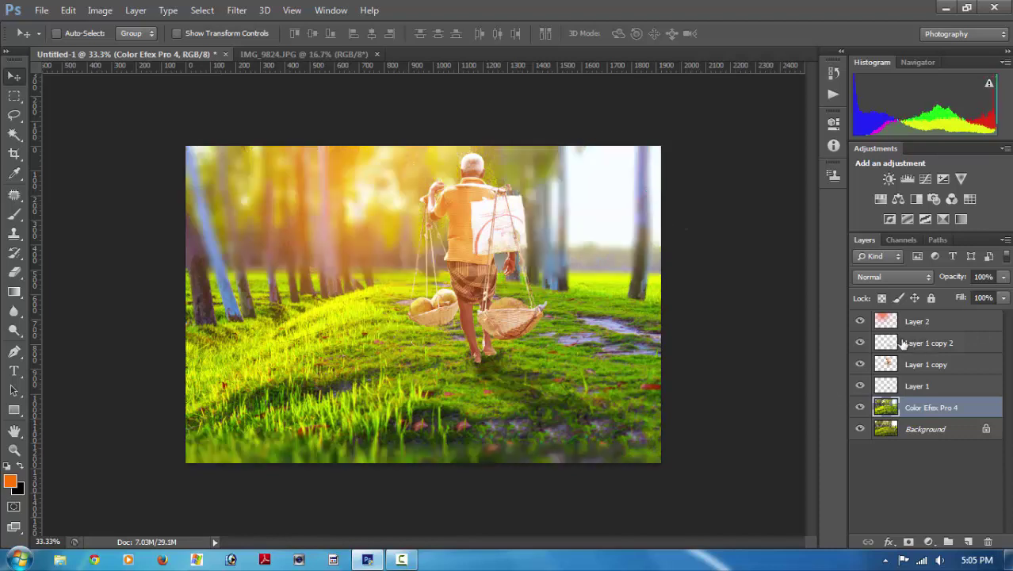
Cancel Apply Image without changes, then merge all layers into a single Background layer.
{"action": "left_click", "coordinate": [100, 11]}
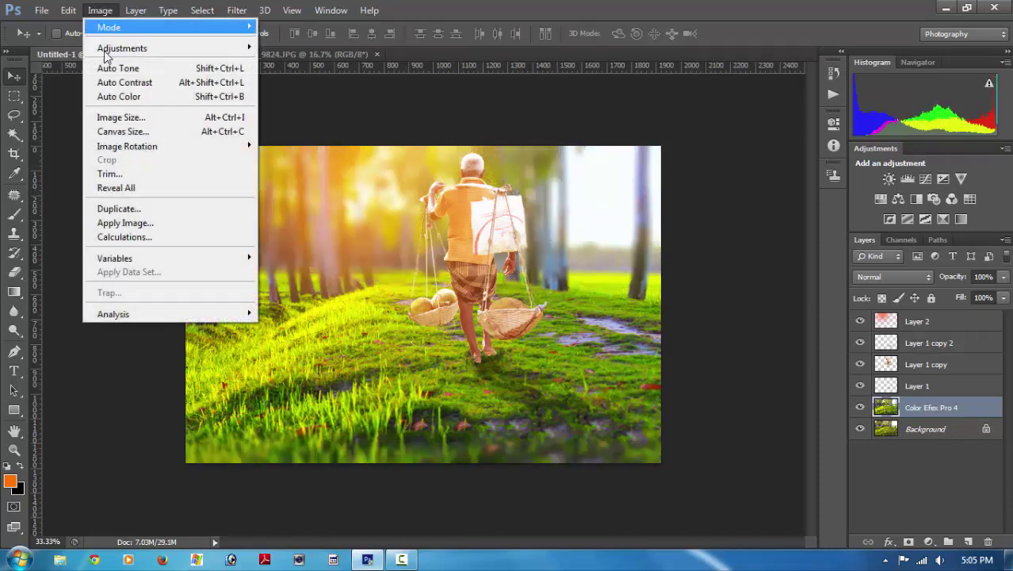
{"action": "left_click", "coordinate": [125, 223]}
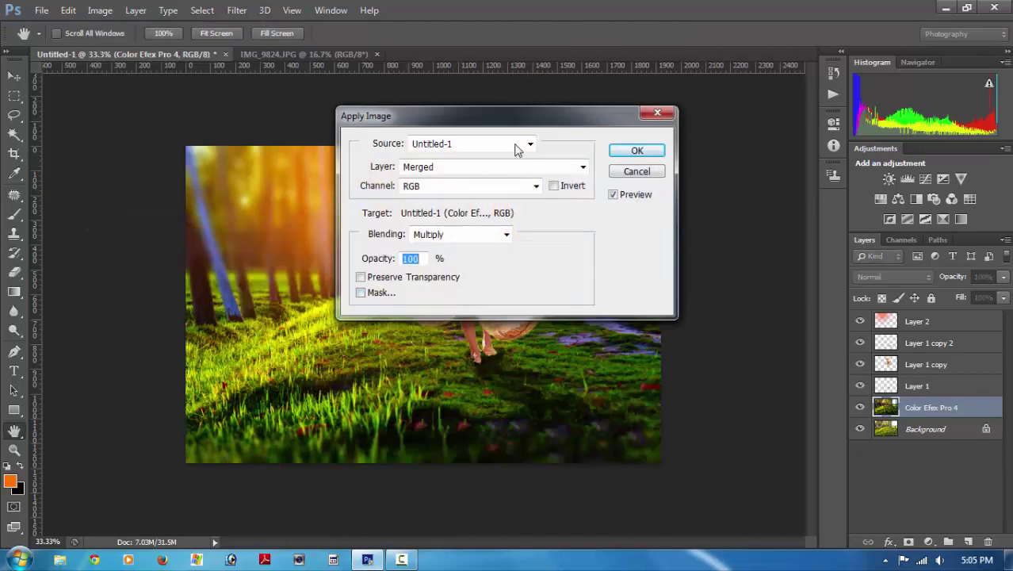
{"action": "mouse_move", "coordinate": [524, 125]}
{"action": "left_mouse_down"}
{"action": "mouse_move", "coordinate": [678, 480]}
{"action": "mouse_move", "coordinate": [668, 429]}
{"action": "mouse_move", "coordinate": [701, 489]}
{"action": "mouse_move", "coordinate": [693, 469]}
{"action": "mouse_move", "coordinate": [629, 430]}
{"action": "mouse_move", "coordinate": [629, 359]}
{"action": "left_mouse_up"}
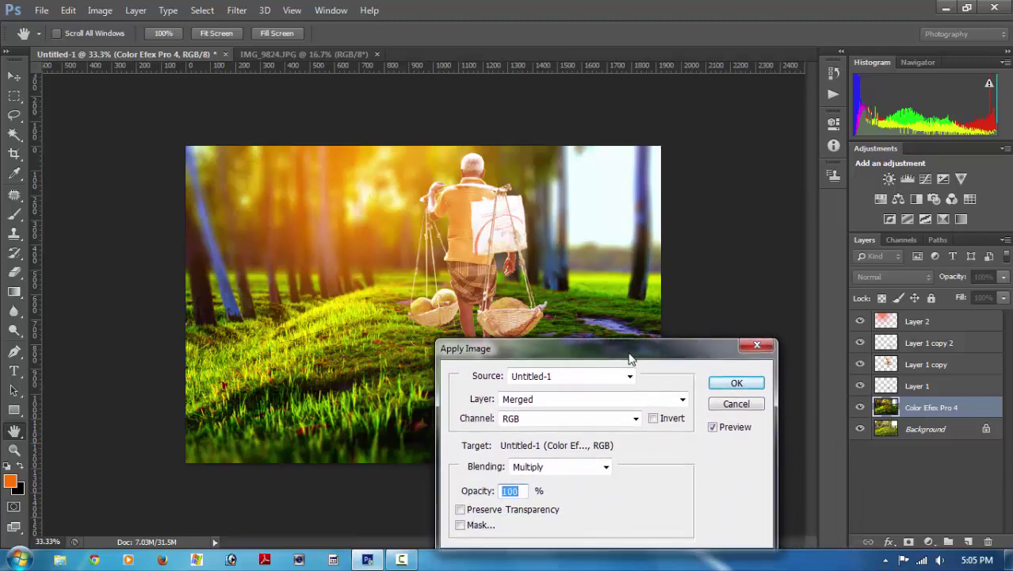
{"action": "left_click", "coordinate": [757, 344]}
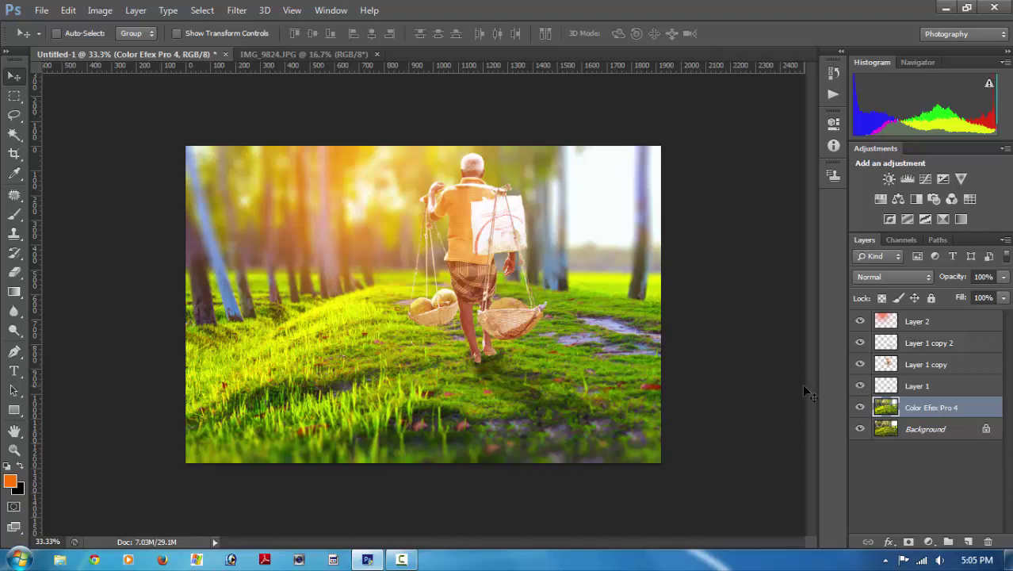
{"action": "key", "text": "ctrl+shift+e"}
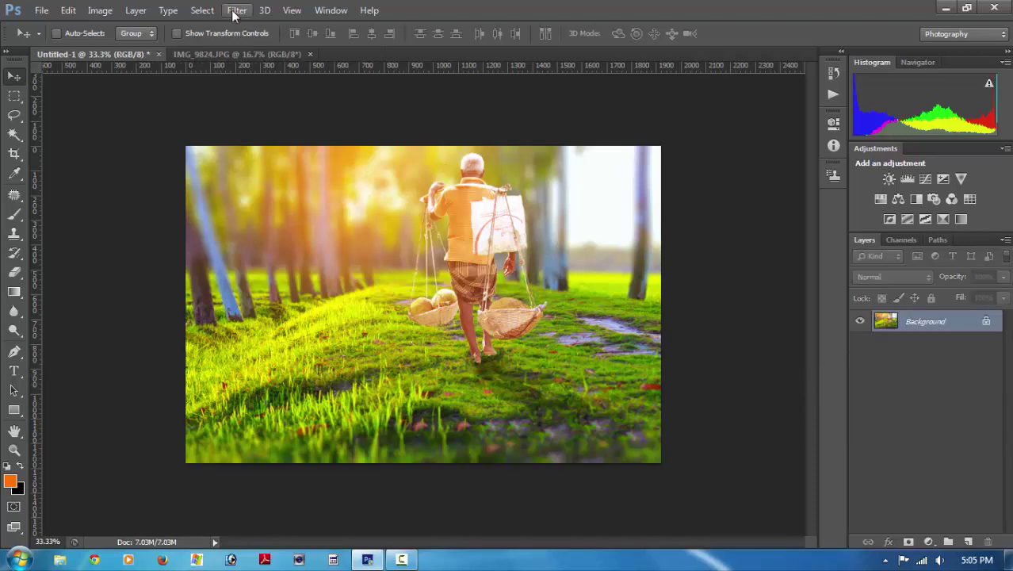
Apply Noiseware Professional noise reduction (luminance 70%, colour 80%) to the flattened photo.
{"action": "left_click", "coordinate": [236, 10]}
{"action": "mouse_move", "coordinate": [263, 322]}
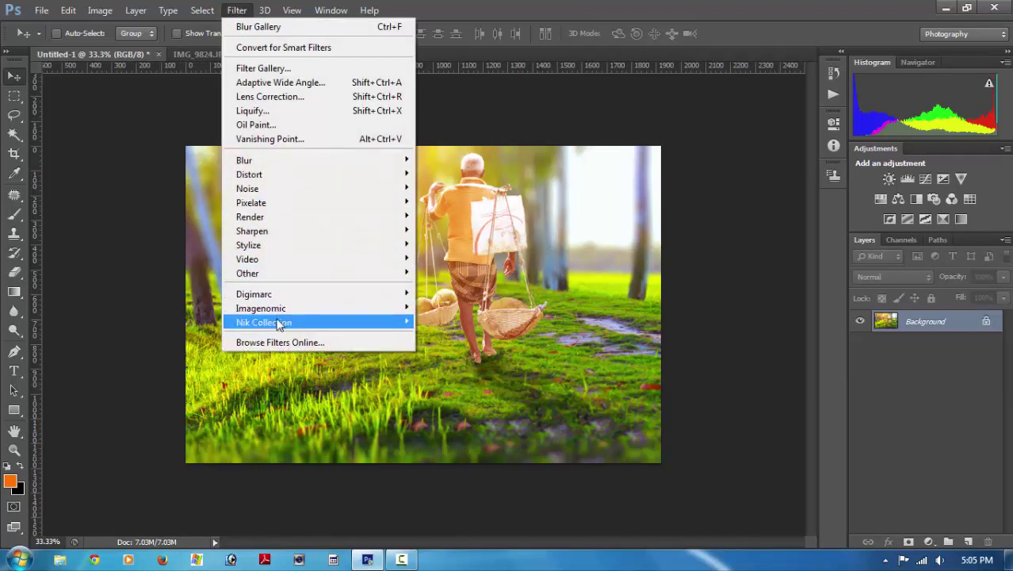
{"action": "left_click", "coordinate": [485, 308]}
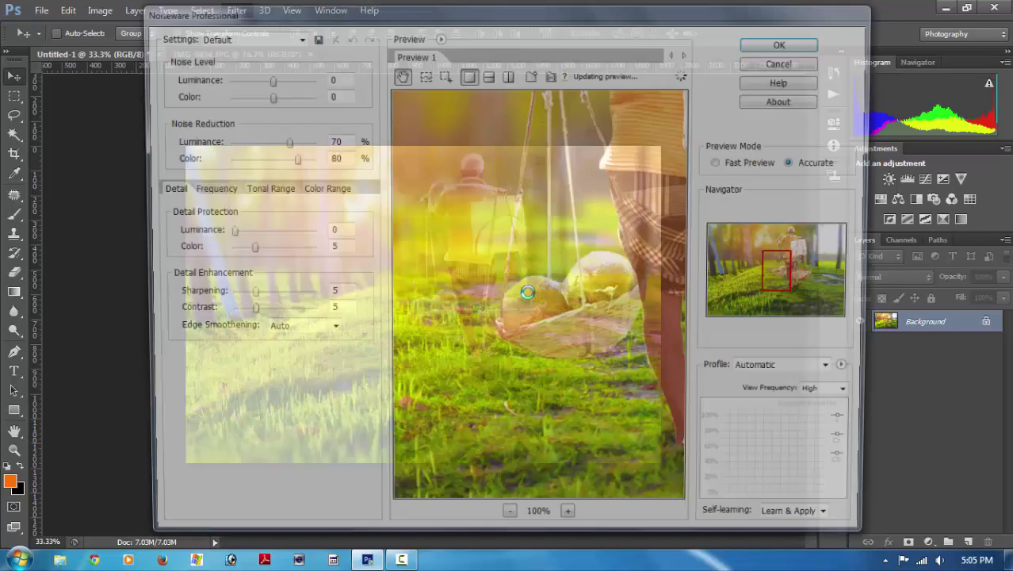
{"action": "left_click_drag", "start_coordinate": [612, 261], "coordinate": [495, 322]}
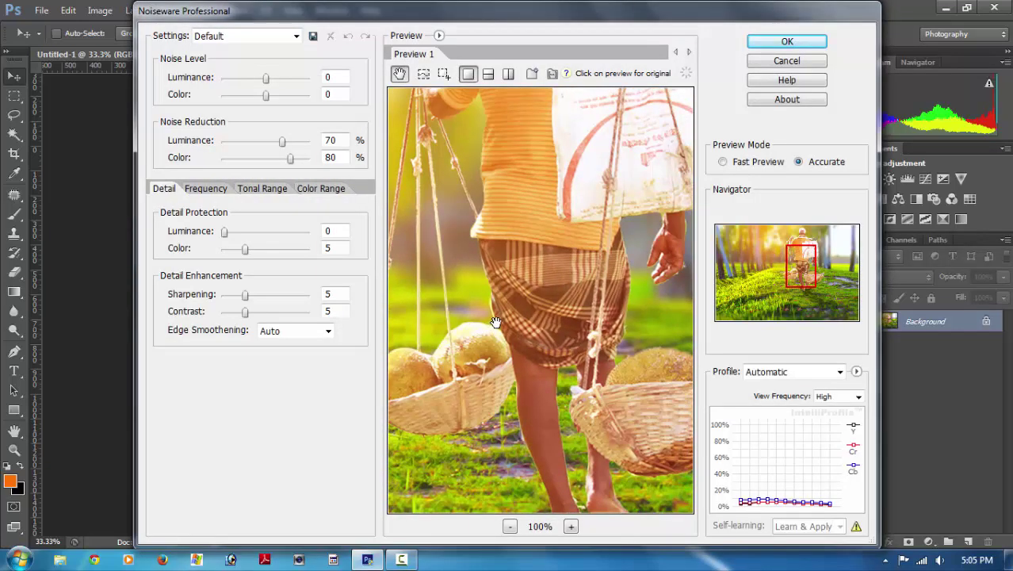
{"action": "left_click", "coordinate": [786, 42]}
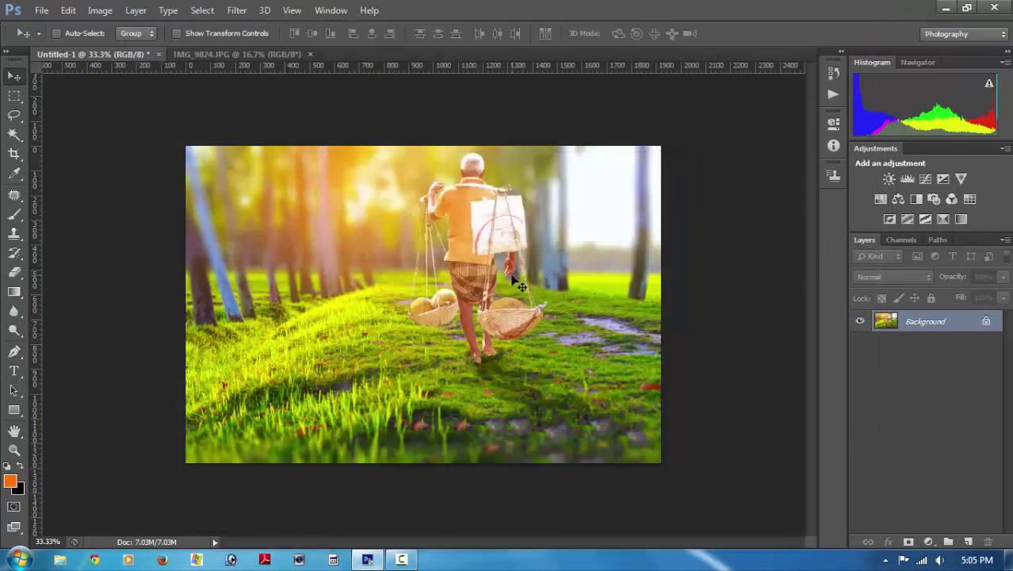
{"action": "left_click", "coordinate": [237, 11]}
{"action": "mouse_move", "coordinate": [264, 322]}
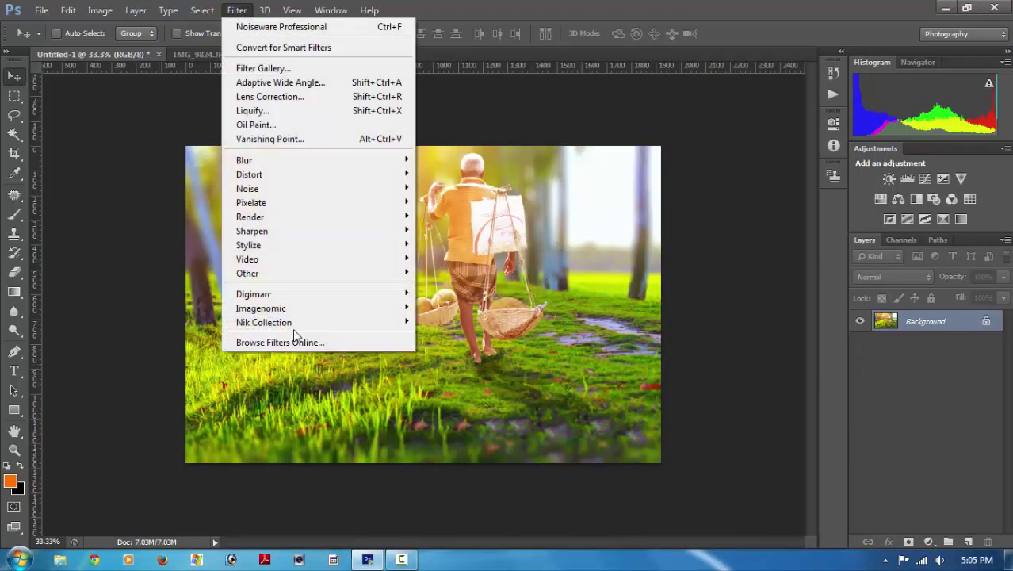
In Color Efex Pro 4, add a Brilliance / Warmth filter using the 06 - Warm Colors preset.
{"action": "left_click", "coordinate": [458, 322]}
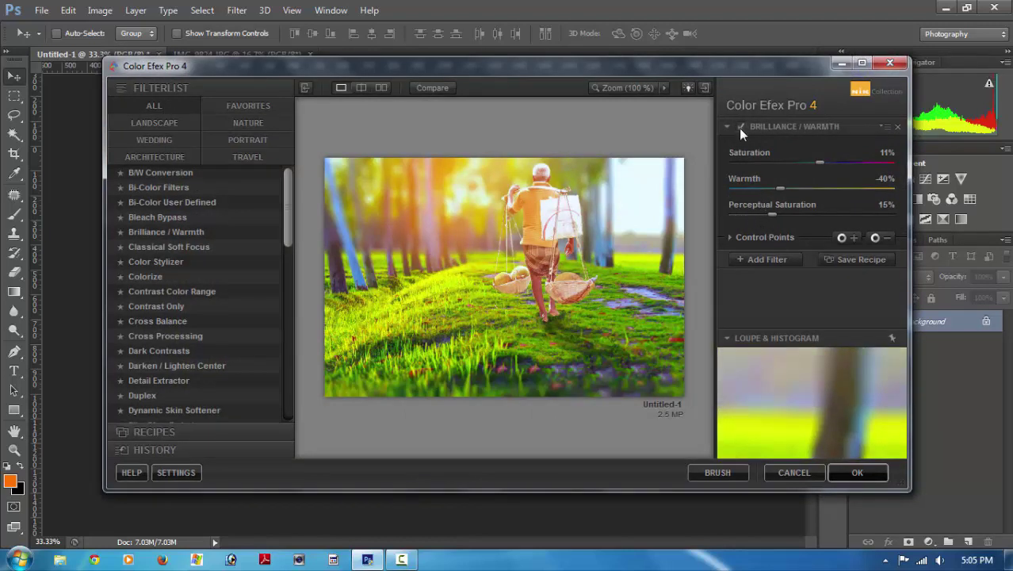
{"action": "left_click", "coordinate": [755, 255]}
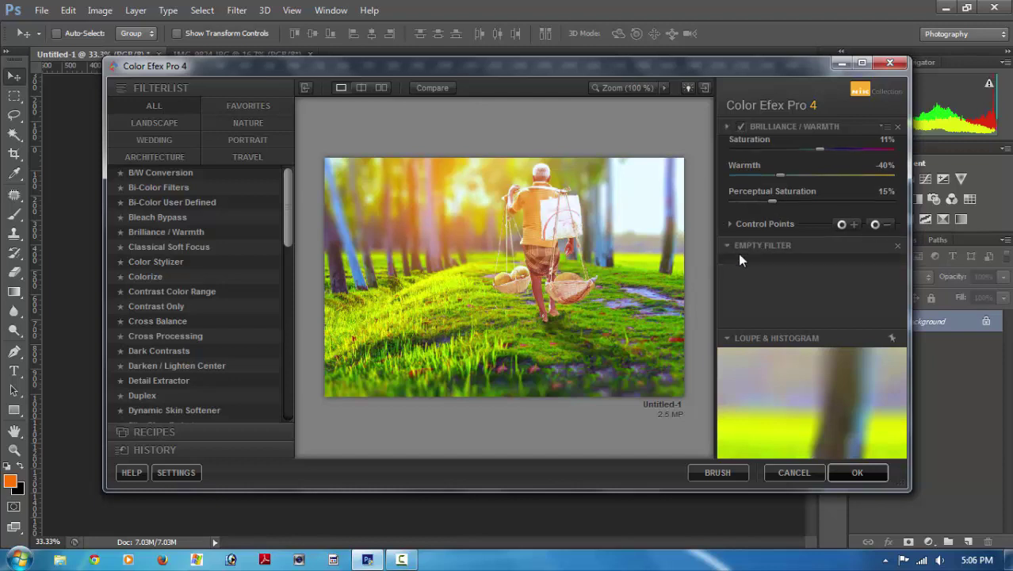
{"action": "left_click", "coordinate": [176, 218]}
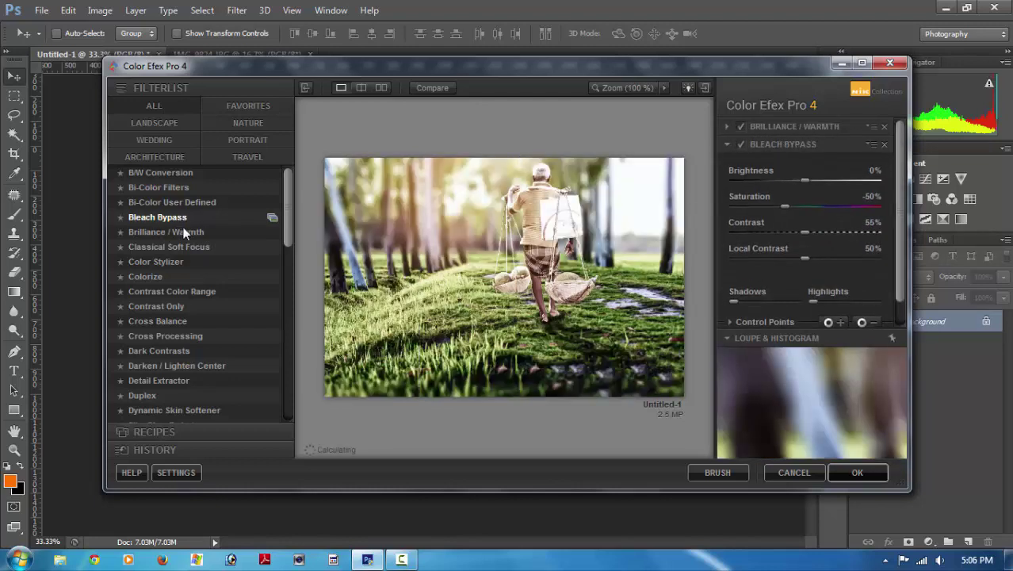
{"action": "left_click", "coordinate": [186, 233]}
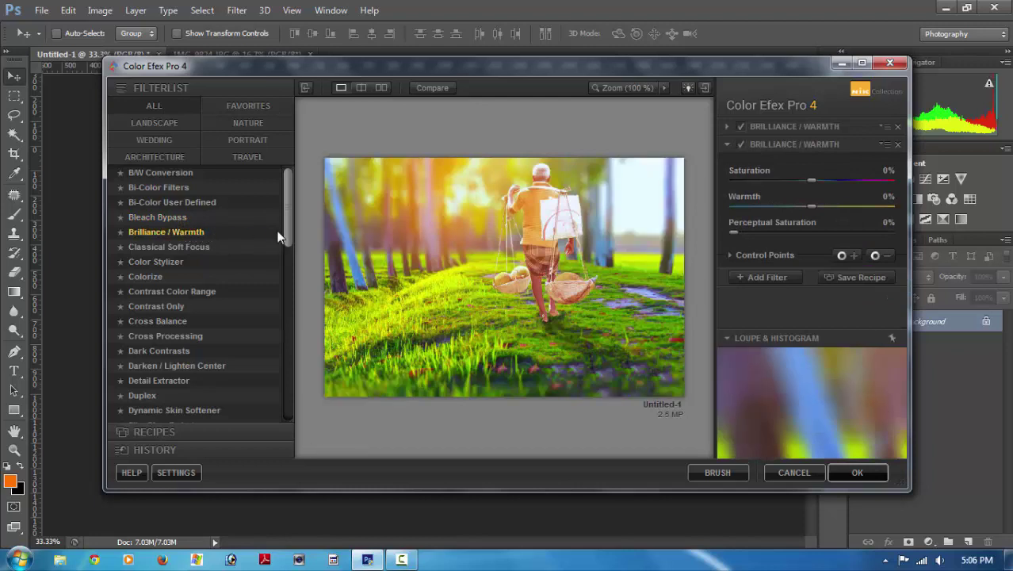
{"action": "left_click", "coordinate": [272, 231]}
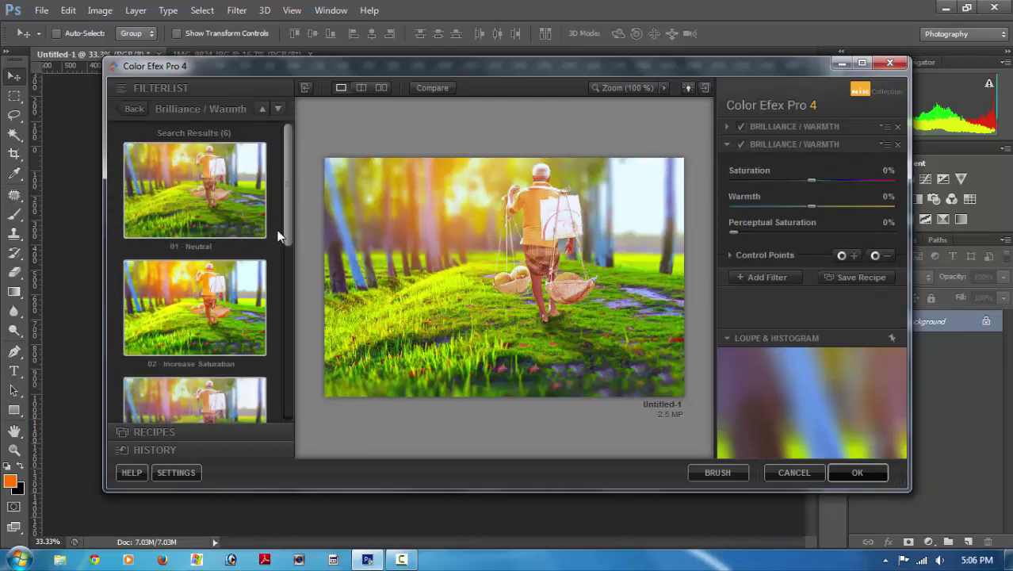
{"action": "left_click", "coordinate": [230, 195]}
{"action": "left_click_drag", "start_coordinate": [287, 199], "coordinate": [287, 368]}
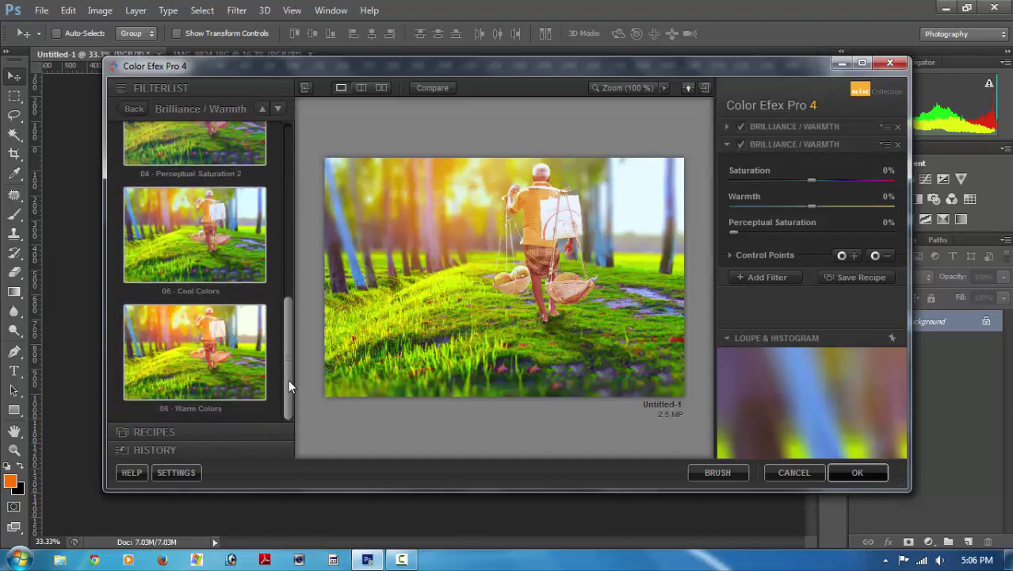
{"action": "left_click", "coordinate": [205, 335]}
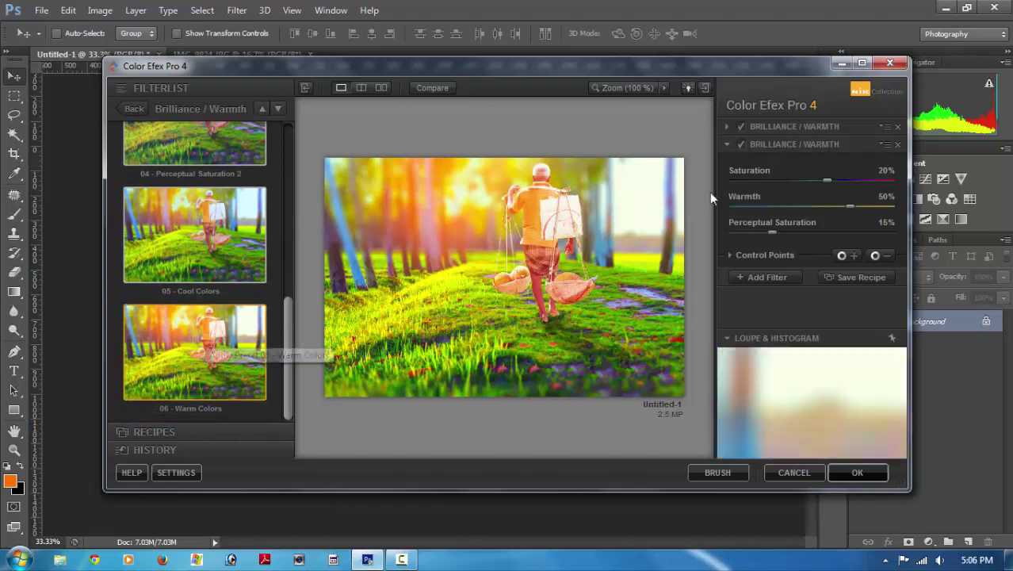
Set saturation to 3% and perceptual saturation to 19%, then apply the filters.
{"action": "left_click_drag", "start_coordinate": [826, 180], "coordinate": [816, 184]}
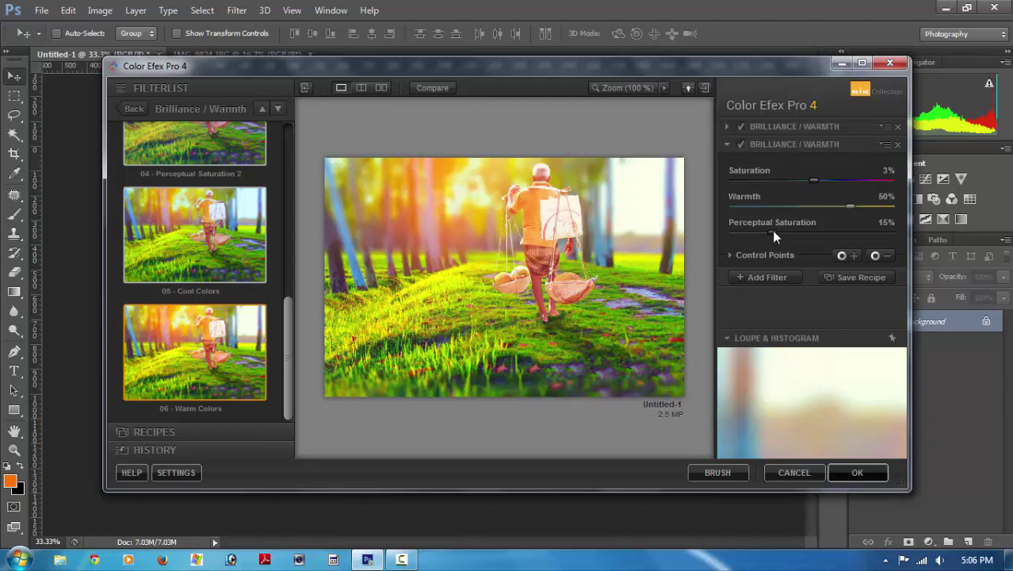
{"action": "left_click_drag", "start_coordinate": [773, 235], "coordinate": [783, 240]}
{"action": "left_click", "coordinate": [855, 475]}
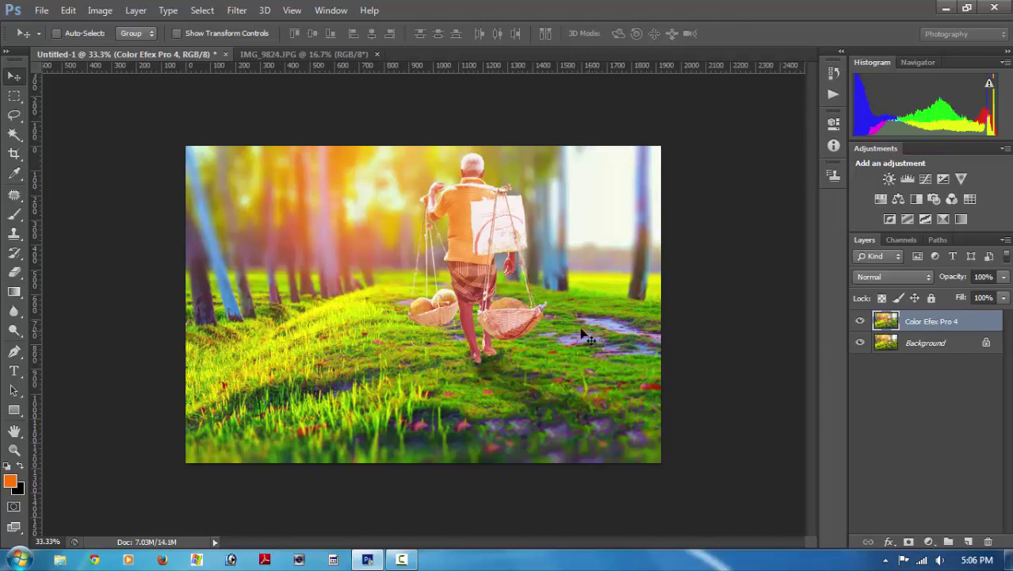
{"action": "scroll", "coordinate": [505, 266], "scroll_direction": "up", "scroll_amount": 2, "text": "alt"}
{"action": "scroll", "coordinate": [511, 264], "scroll_direction": "down", "scroll_amount": 2, "text": "alt"}
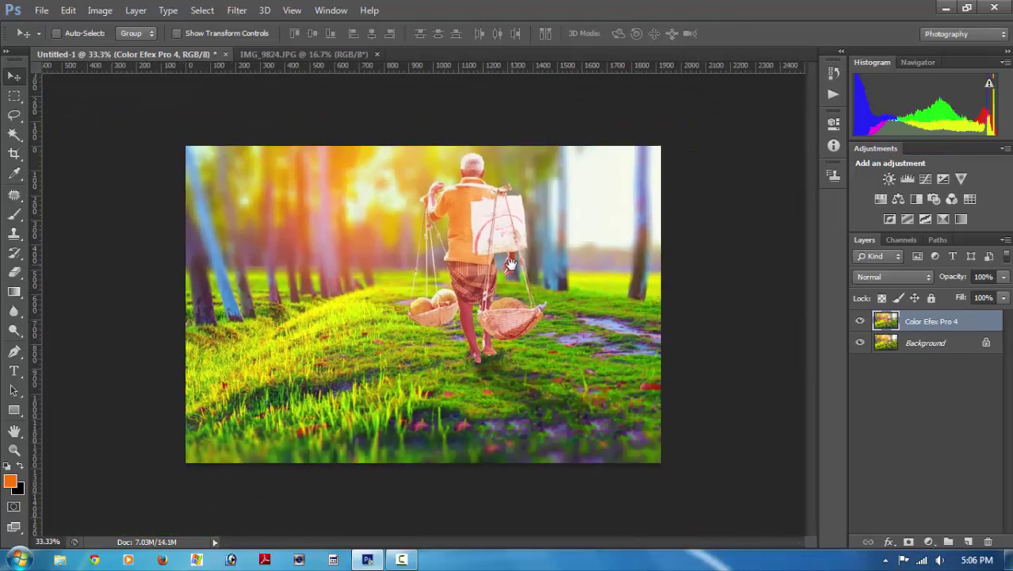